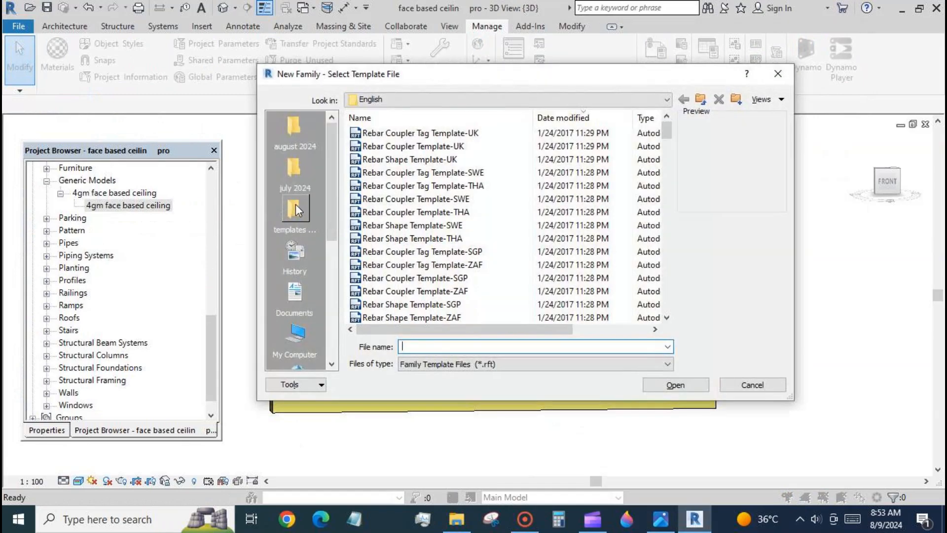
Create a new family from the Metric Generic Model face based template in the folder of frequently used templates
click(295, 208)
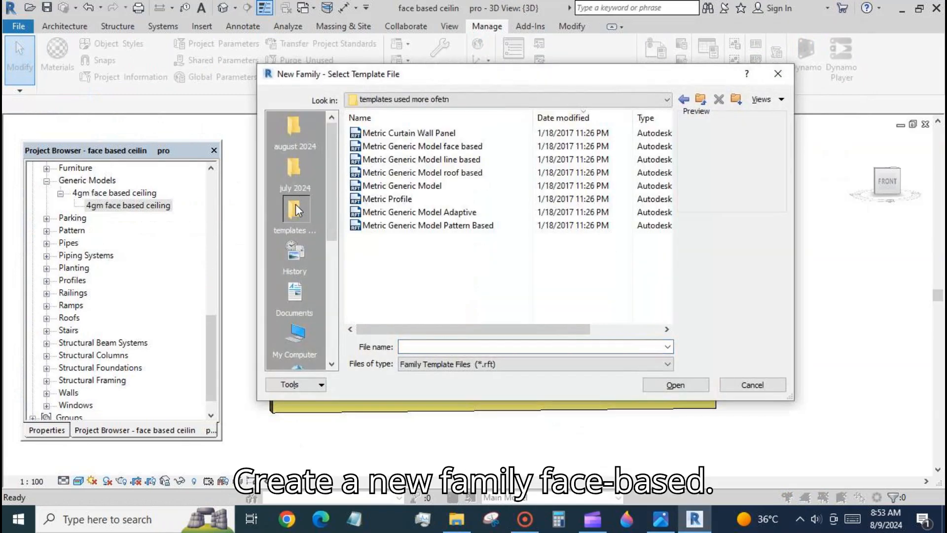
click(420, 146)
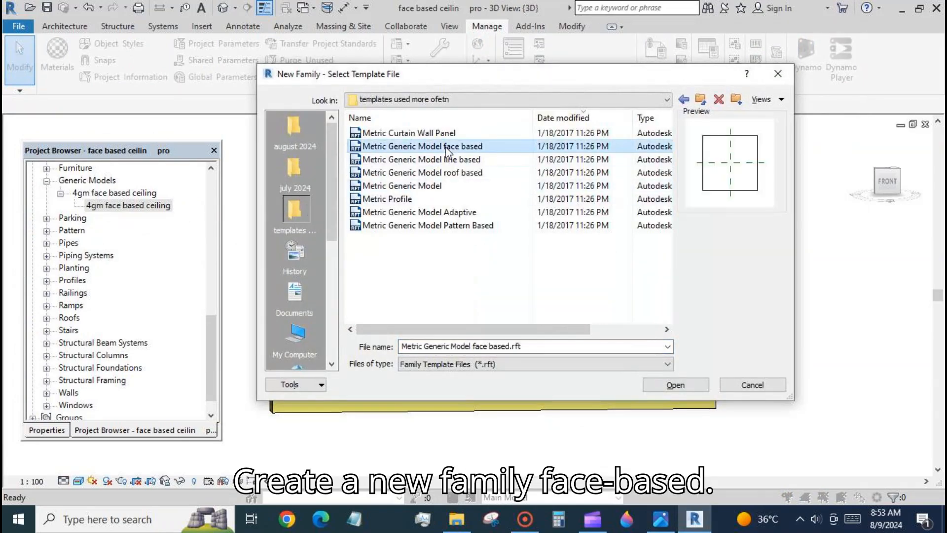
click(697, 383)
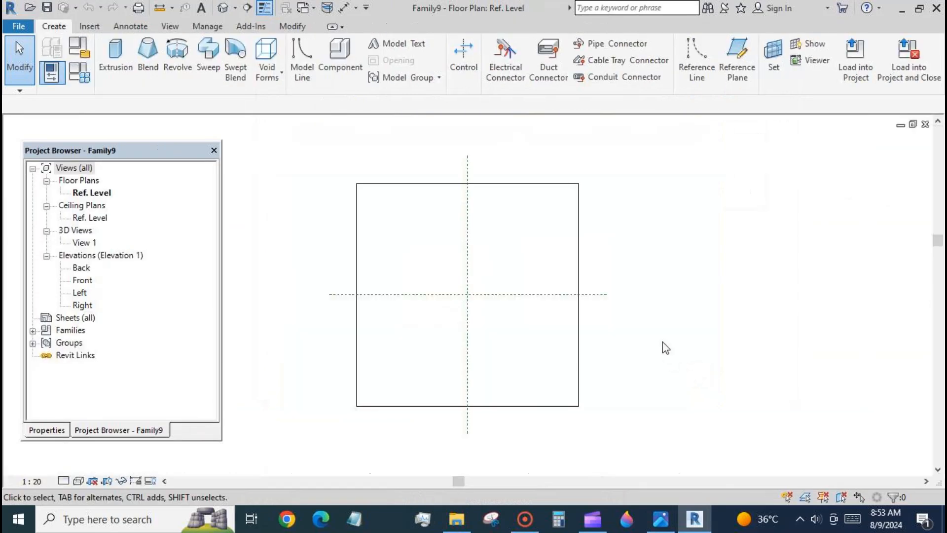
Draw two vertical reference planes, about 331 mm left and 360 mm right of the centre plane
click(726, 78)
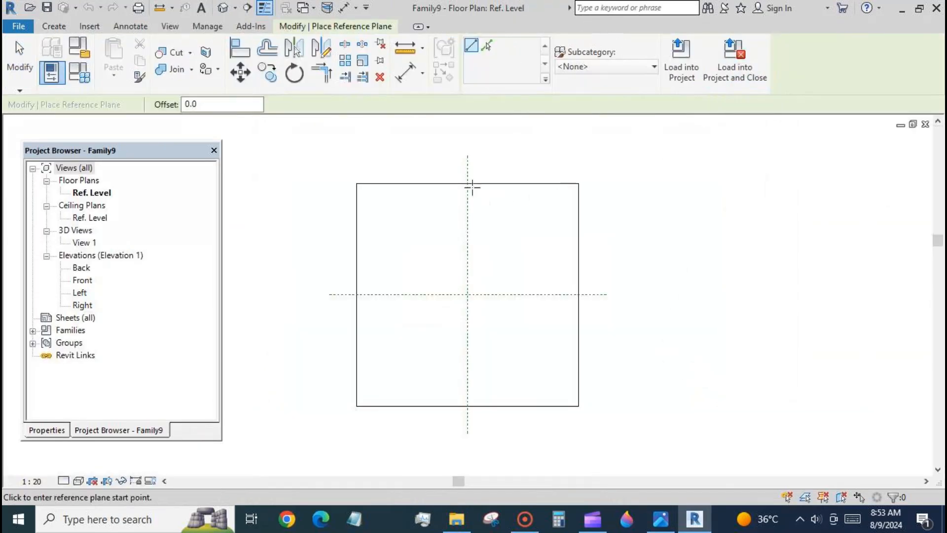
click(437, 173)
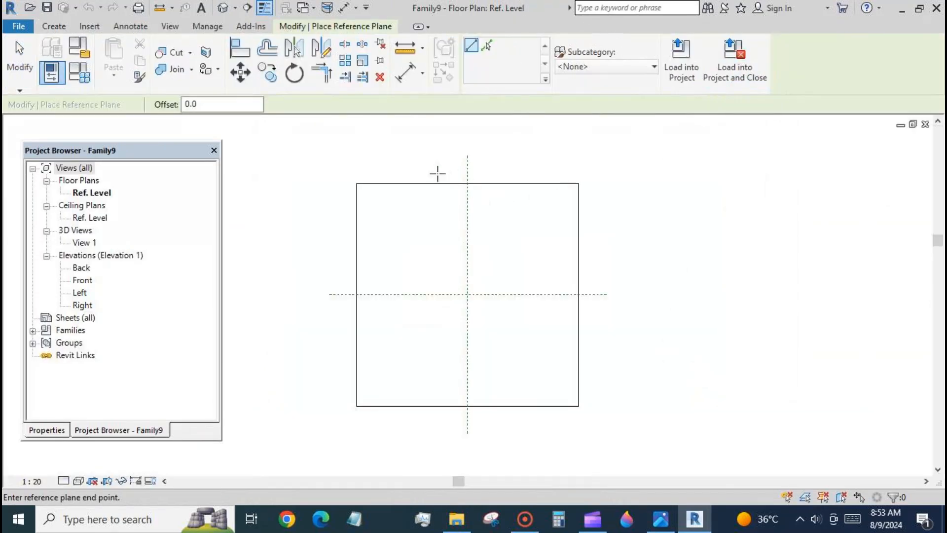
click(437, 434)
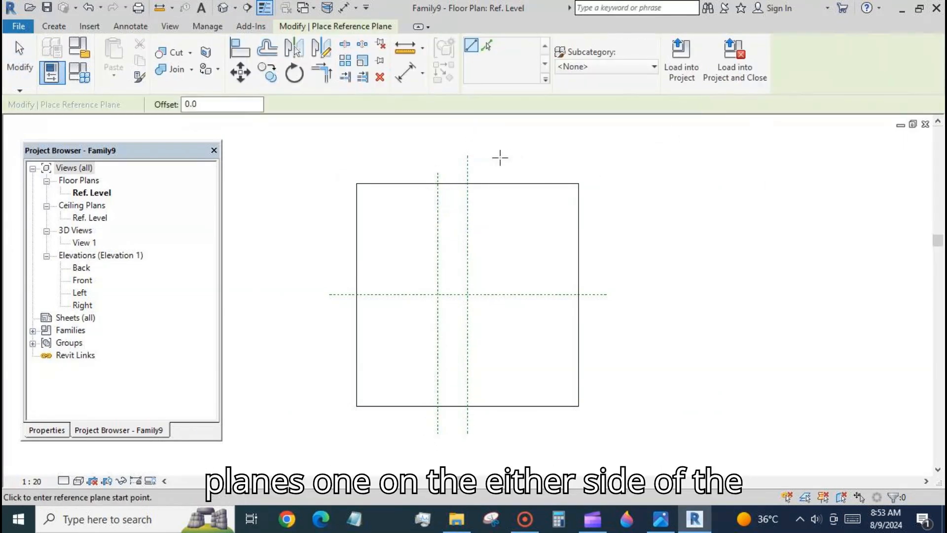
click(499, 157)
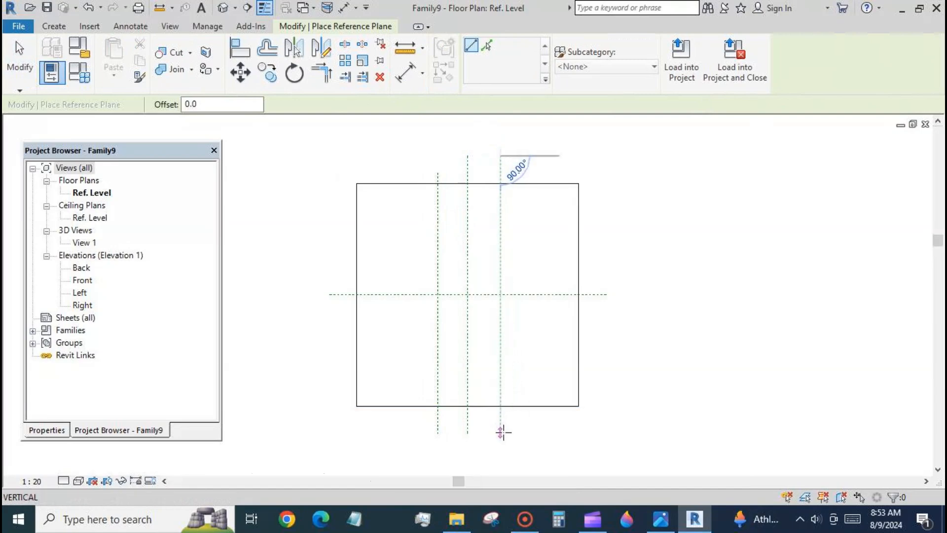
click(501, 435)
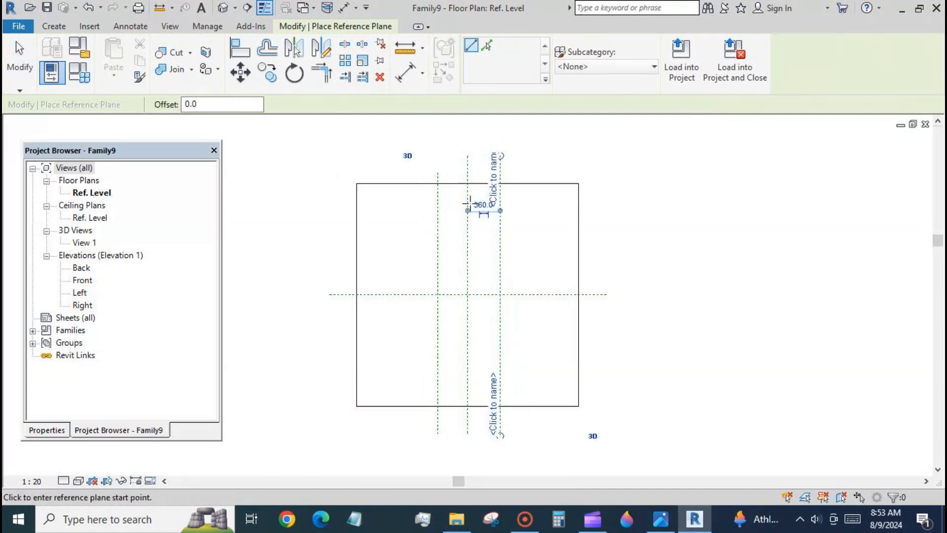
Place an aligned dimension across the three vertical reference planes and make its segments equal
click(408, 80)
click(439, 176)
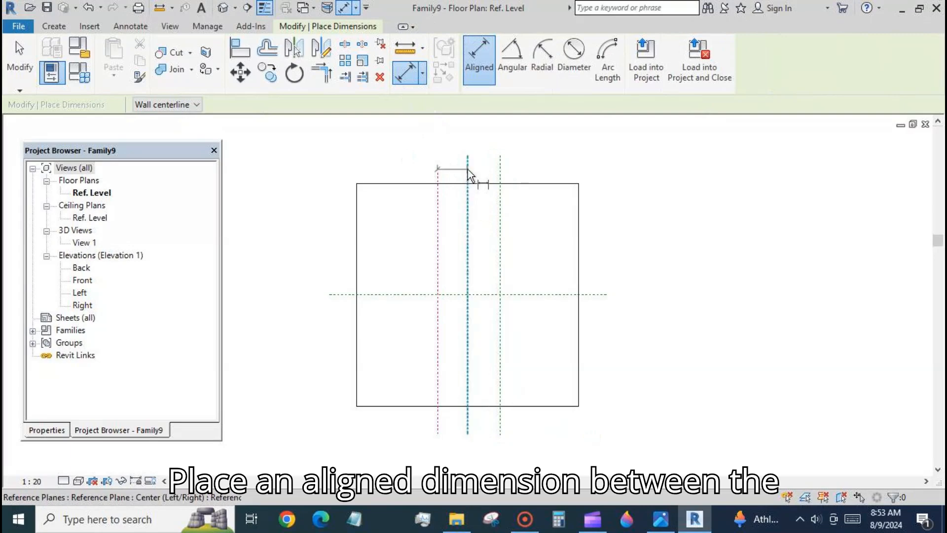
click(467, 173)
click(500, 178)
click(540, 139)
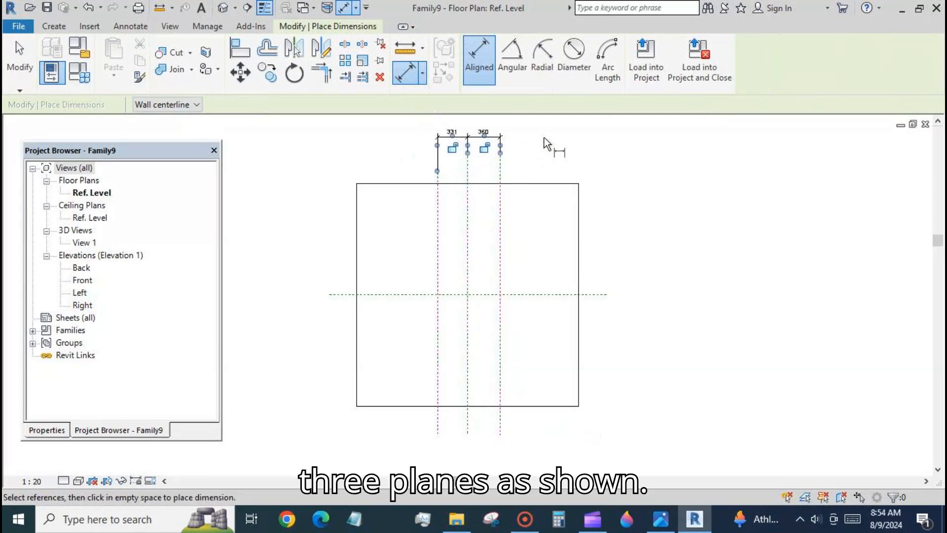
scroll(502, 254, down, 2)
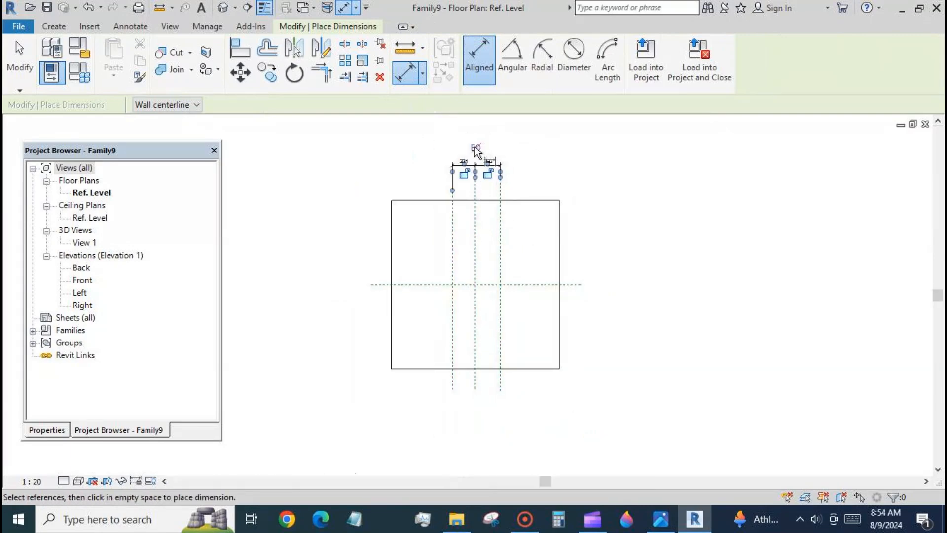
click(475, 148)
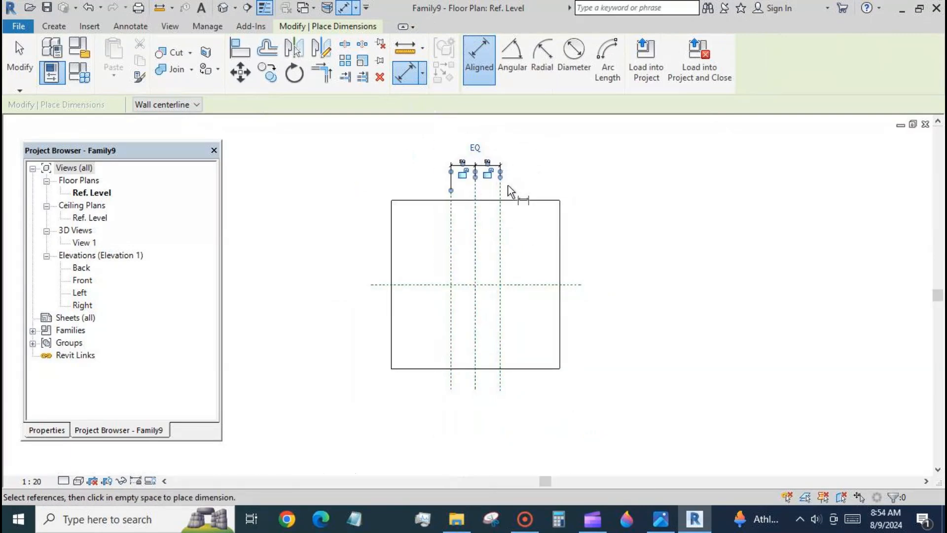
Dimension the distance between the two outer vertical planes and label it with a new family type parameter w1
click(502, 221)
click(538, 145)
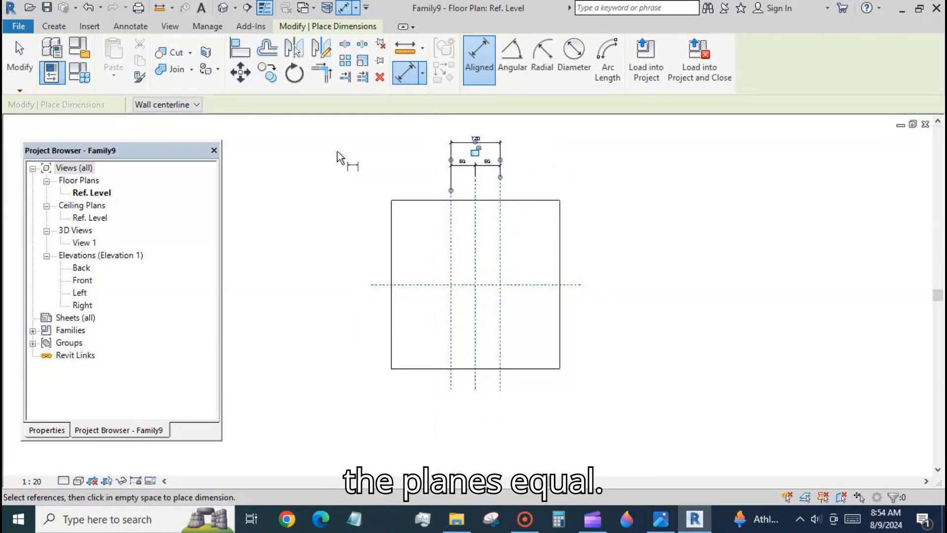
click(12, 60)
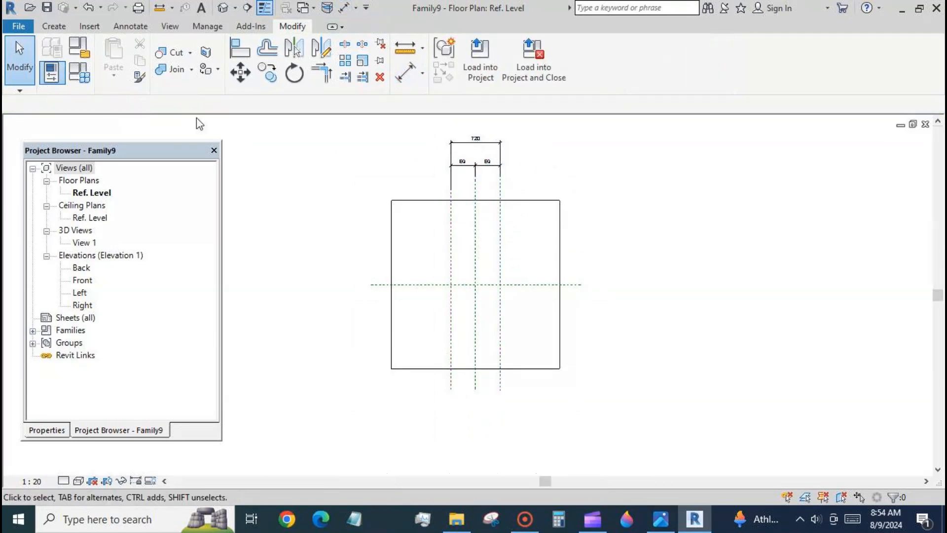
click(458, 144)
click(611, 58)
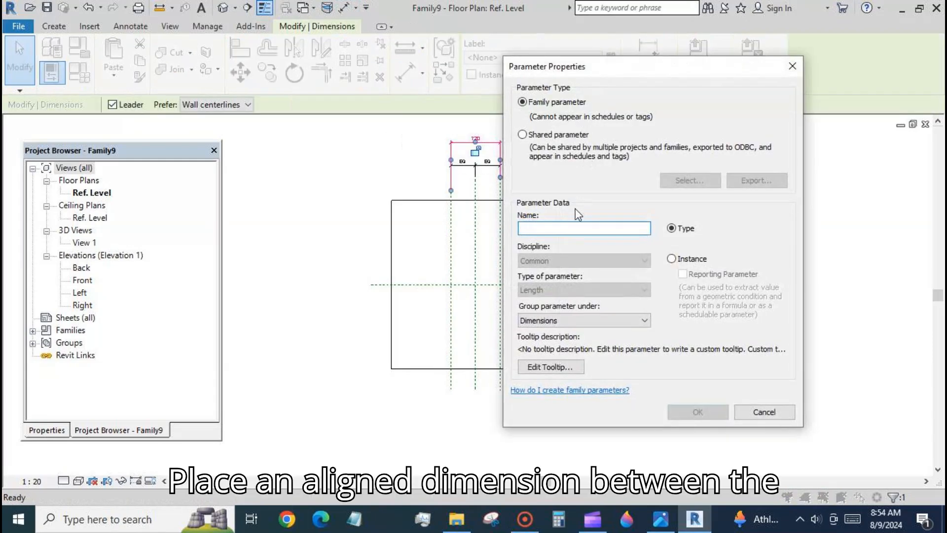
text(w1)
click(670, 411)
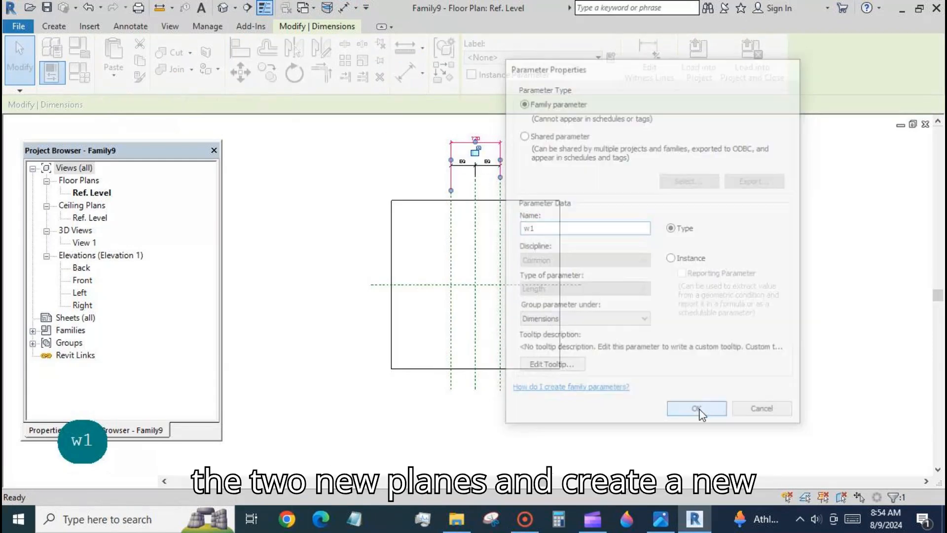
Draw two horizontal reference planes, about 300 mm above and 260 mm below the horizontal centre plane
click(53, 25)
click(735, 57)
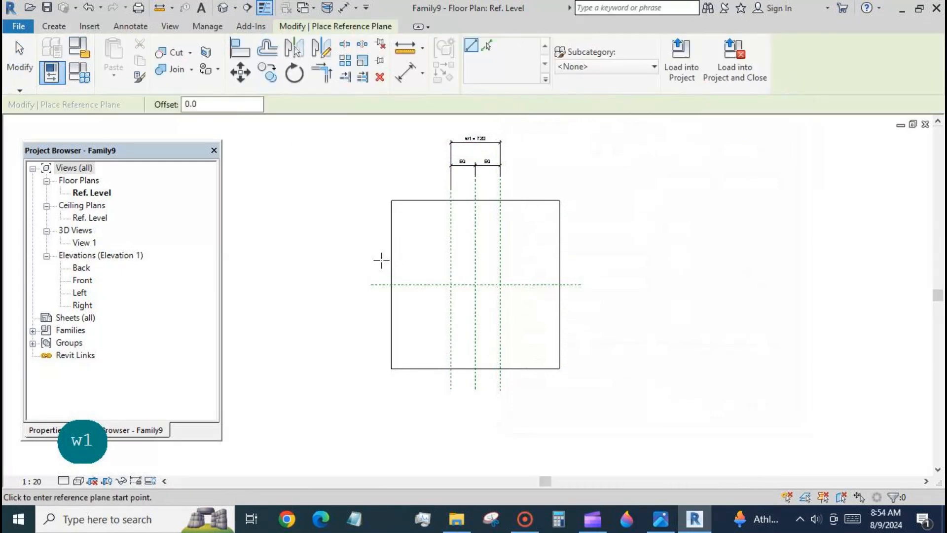
click(366, 264)
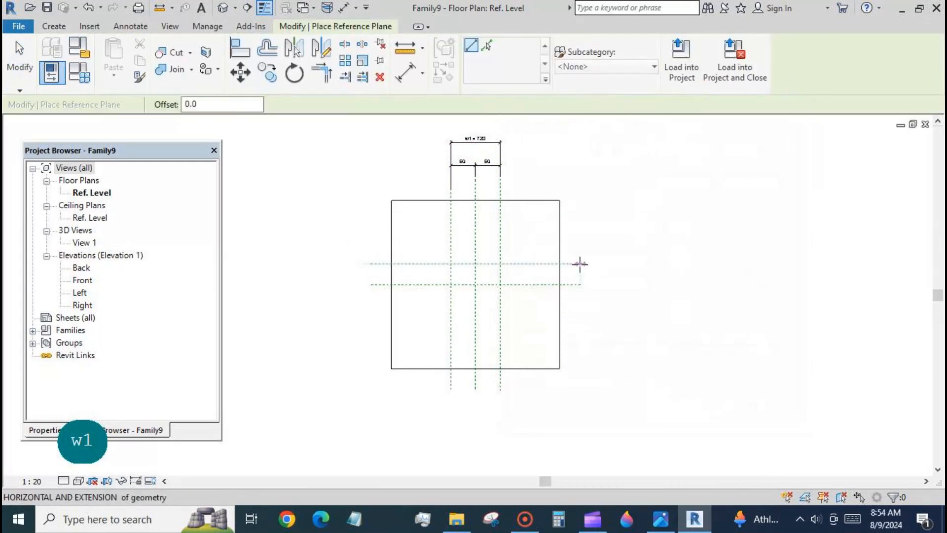
click(580, 264)
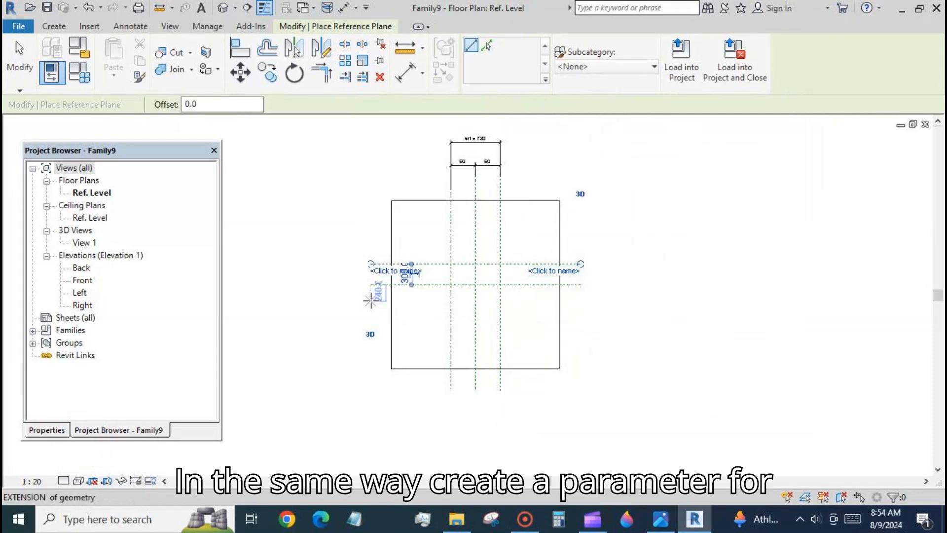
click(372, 302)
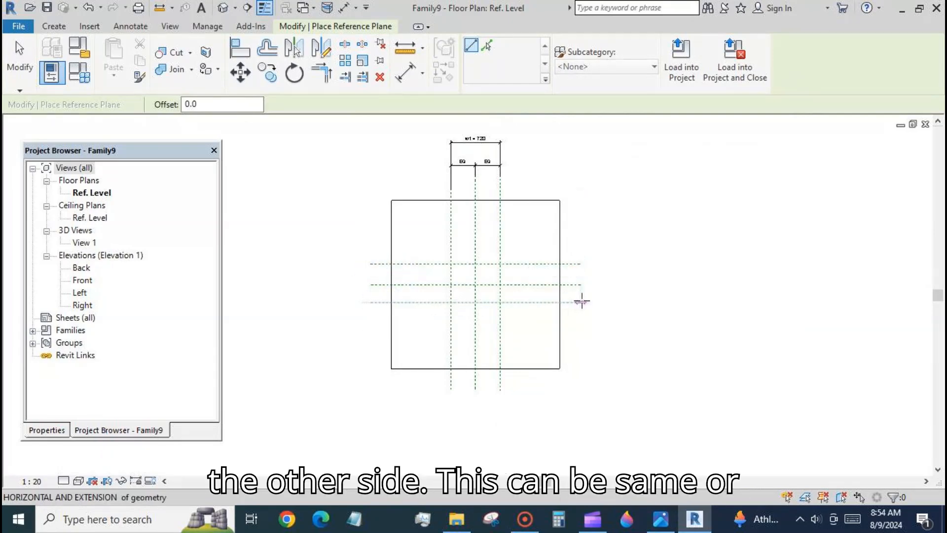
click(581, 302)
Place an aligned dimension across the three horizontal reference planes and make its segments equal
click(406, 72)
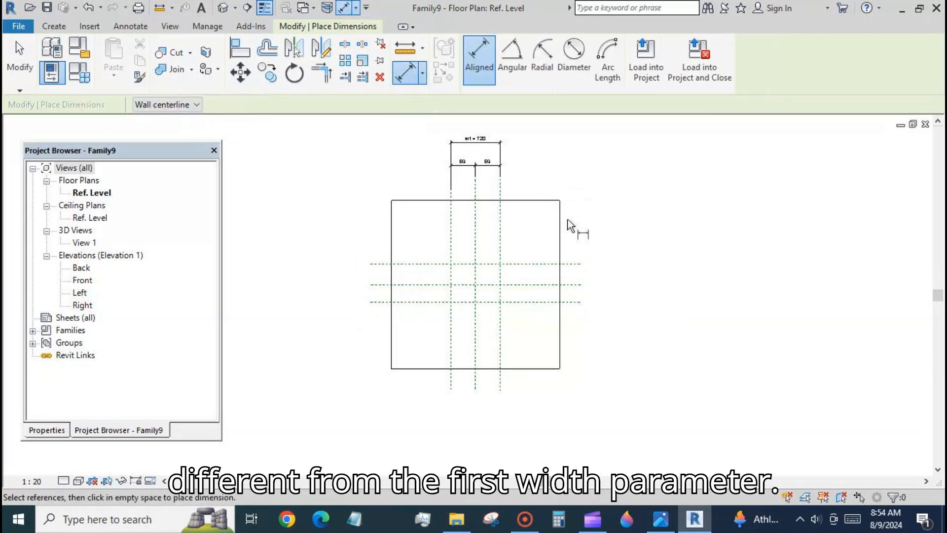
click(575, 264)
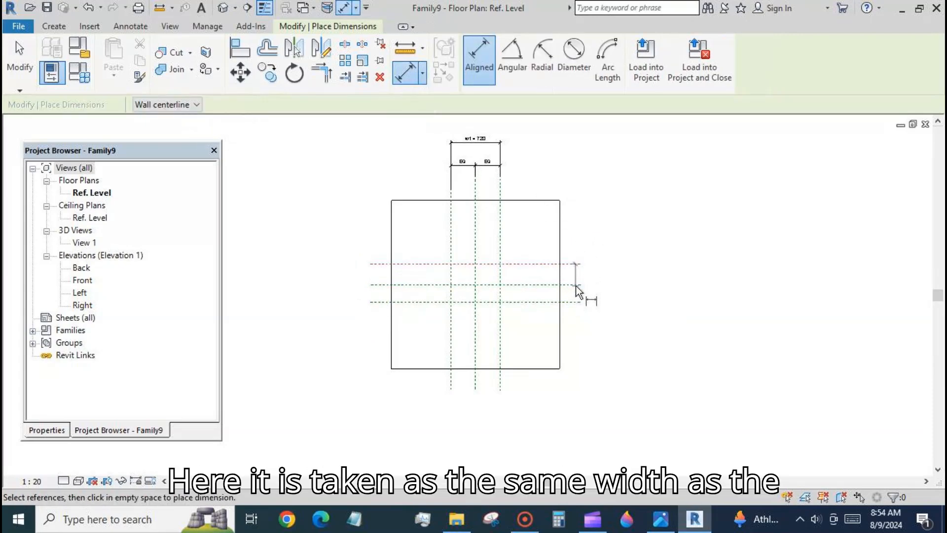
click(575, 284)
click(578, 302)
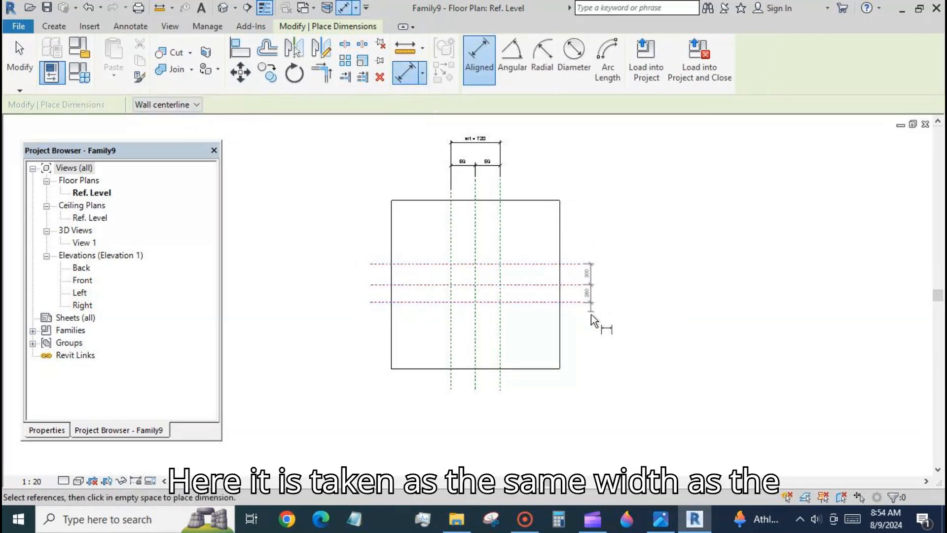
click(597, 318)
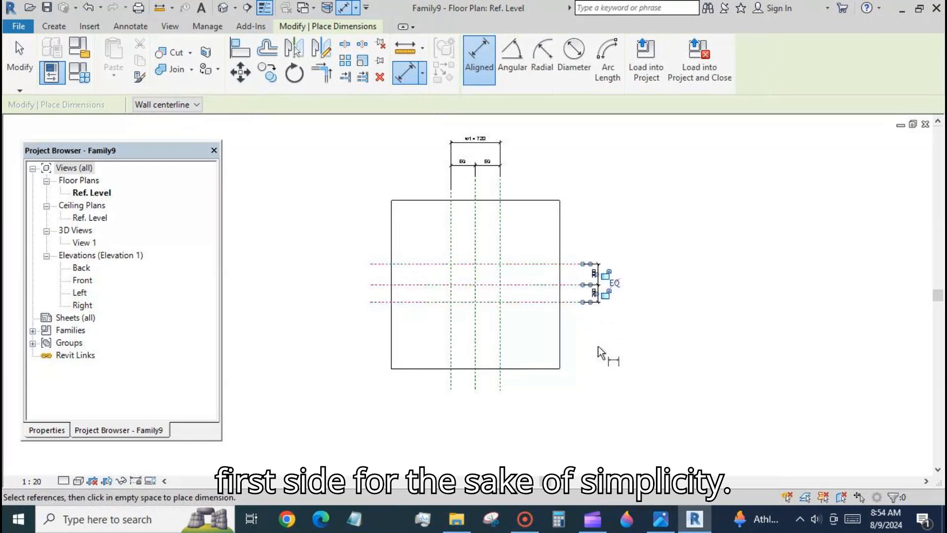
Dimension the distance between the two outer horizontal planes and label it with the existing w1 parameter
click(573, 266)
click(573, 302)
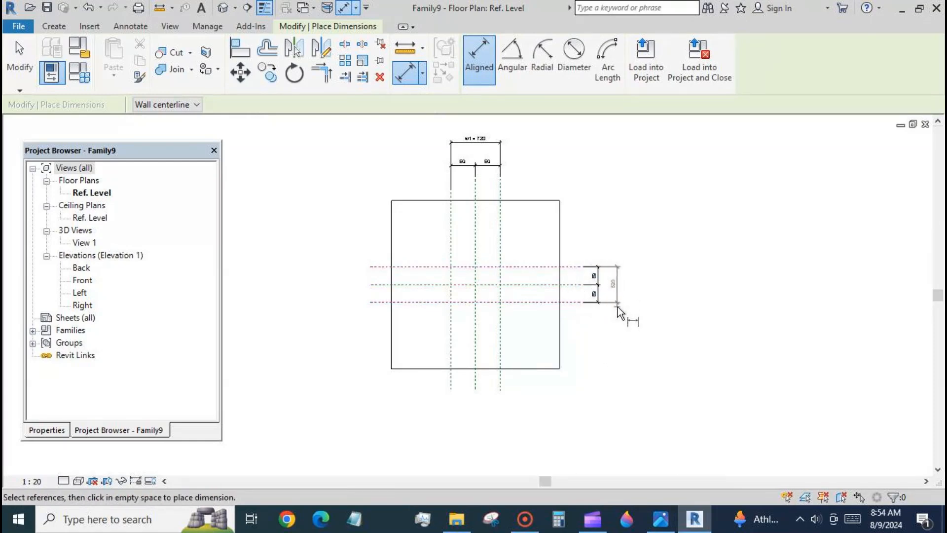
click(618, 340)
key(Escape)
key(Escape)
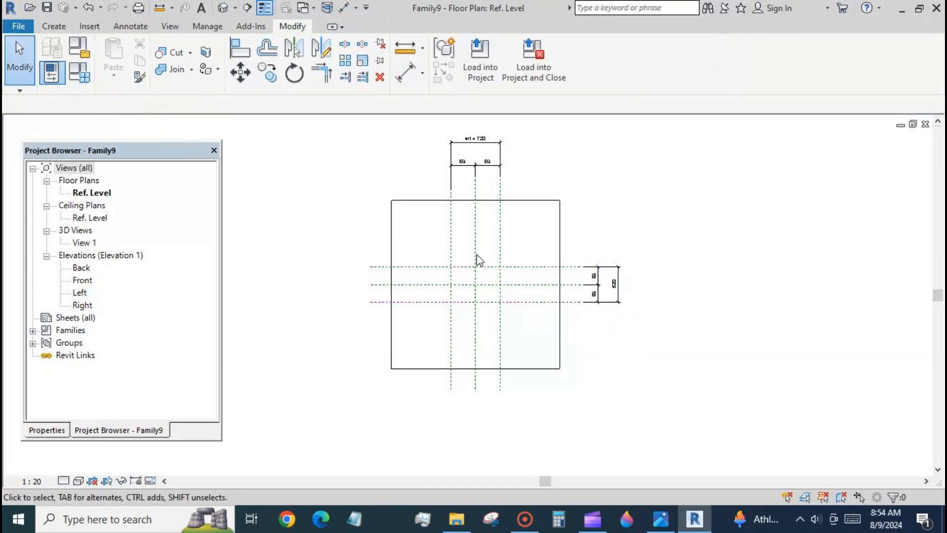
click(617, 281)
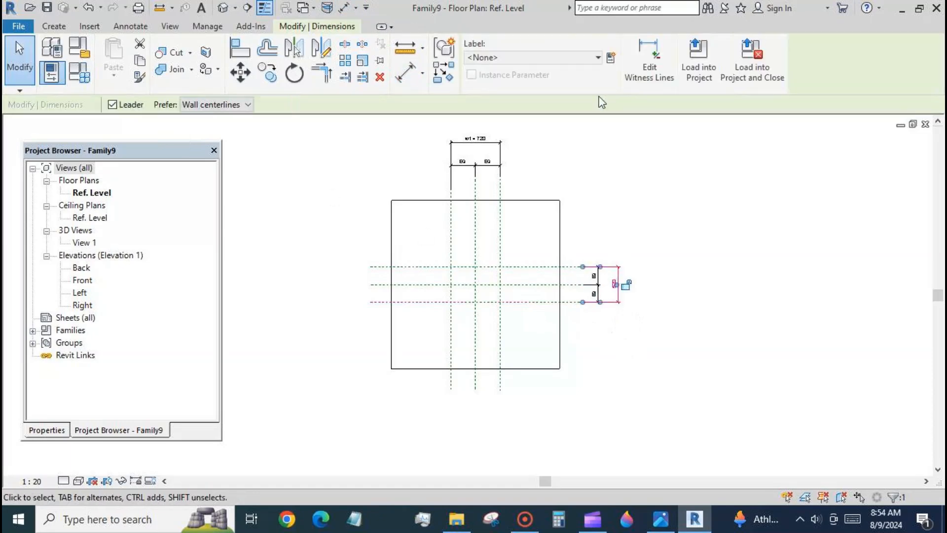
click(598, 58)
click(591, 122)
click(690, 235)
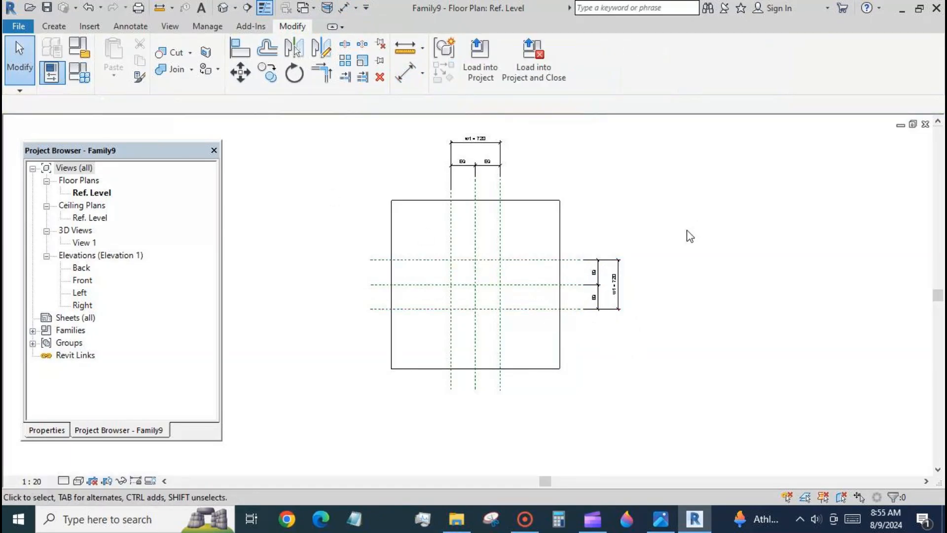
Draw a reference line rectangle between opposite intersections of the four outer reference planes
scroll(589, 340, up, 1)
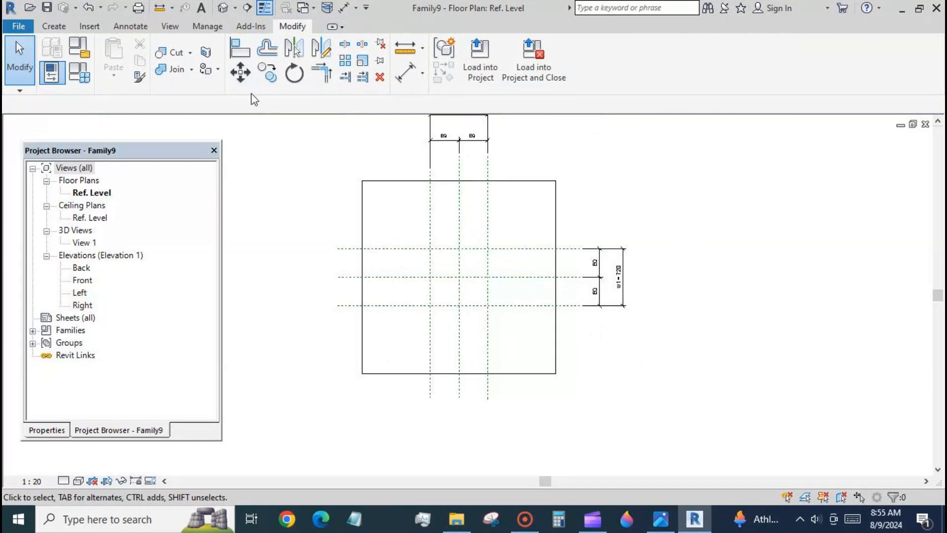
click(54, 28)
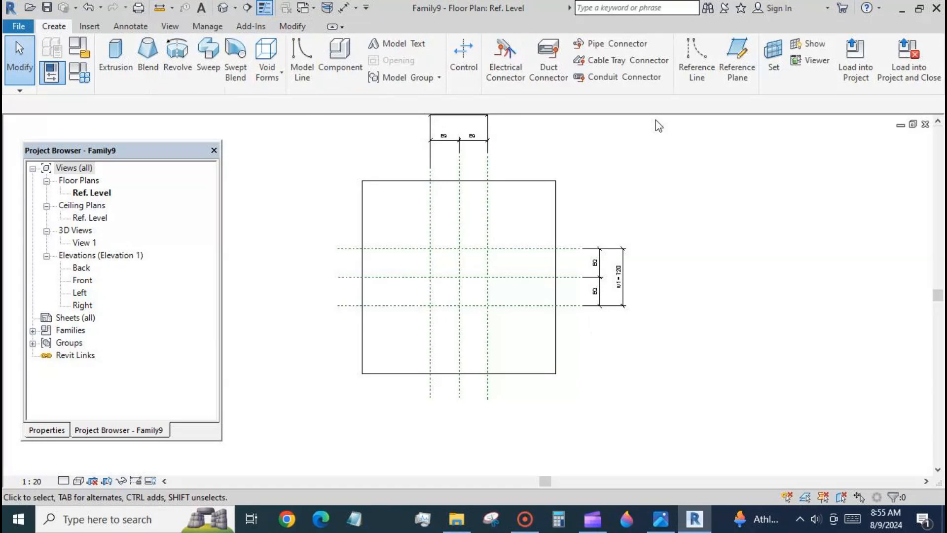
click(696, 55)
click(487, 45)
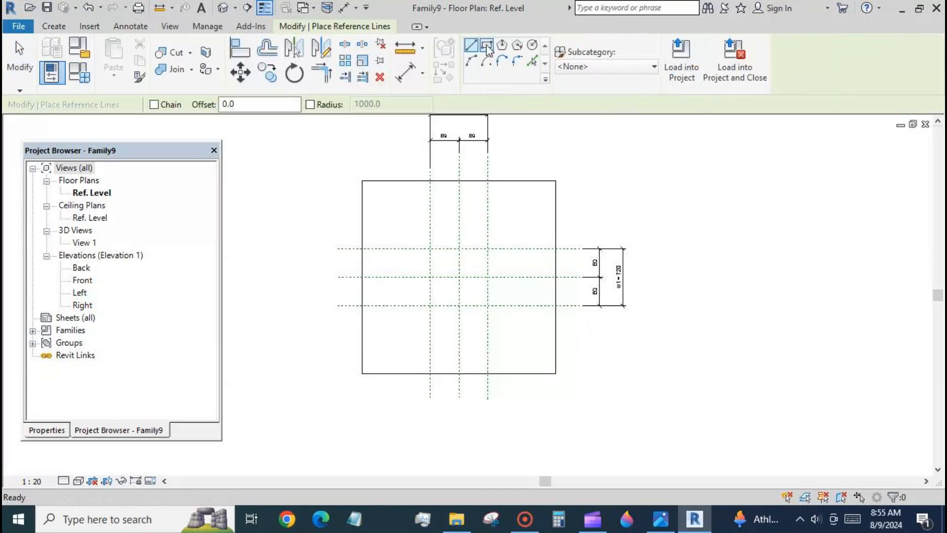
click(430, 248)
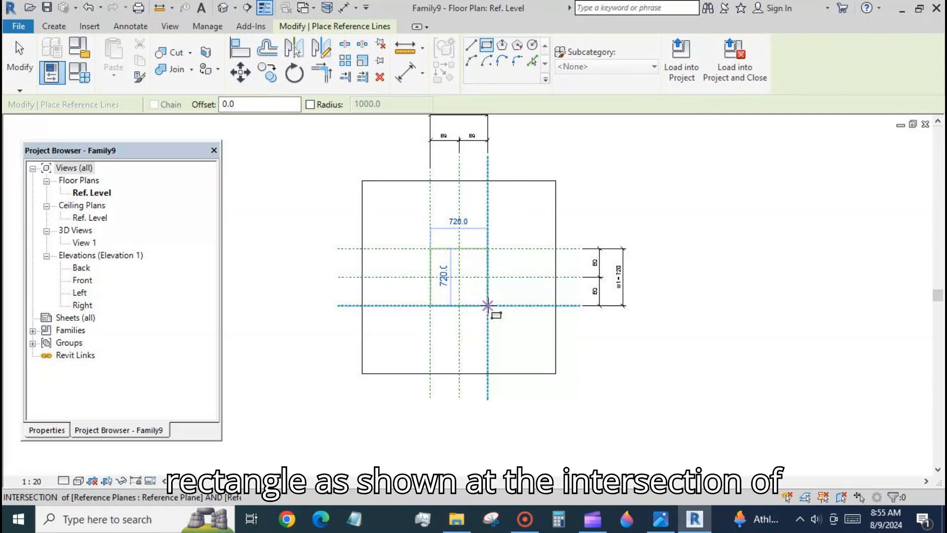
click(488, 305)
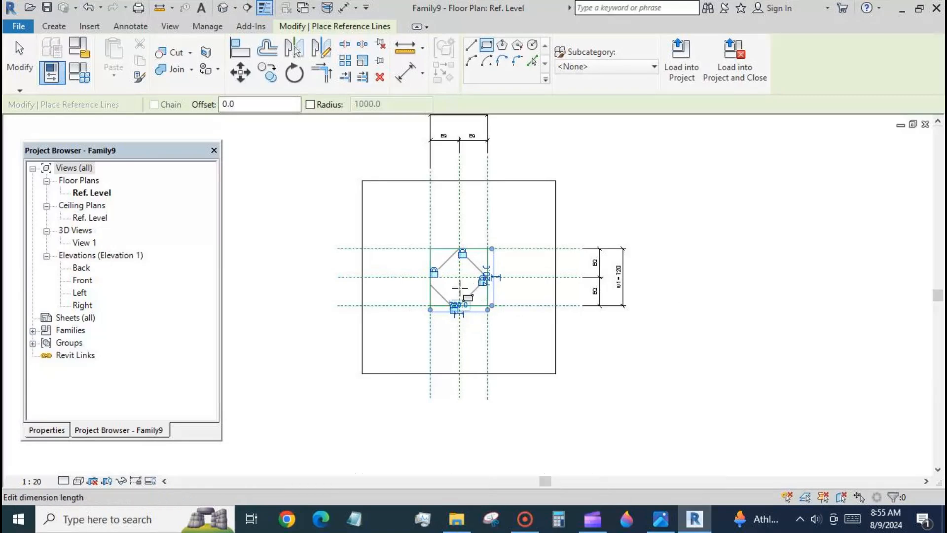
key(Escape)
key(Escape)
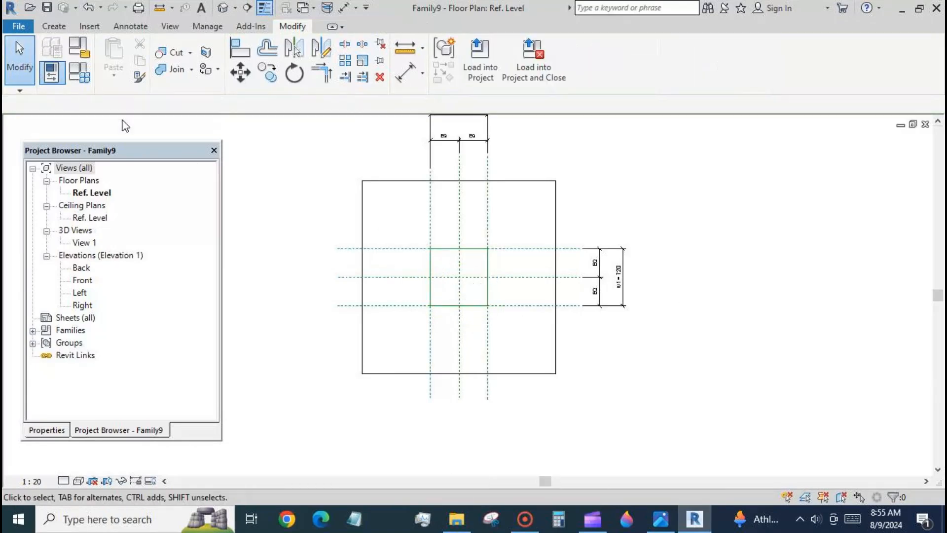
Fillet the upper-left corner of the reference line square with an arc of about 175 mm radius
click(53, 28)
click(696, 64)
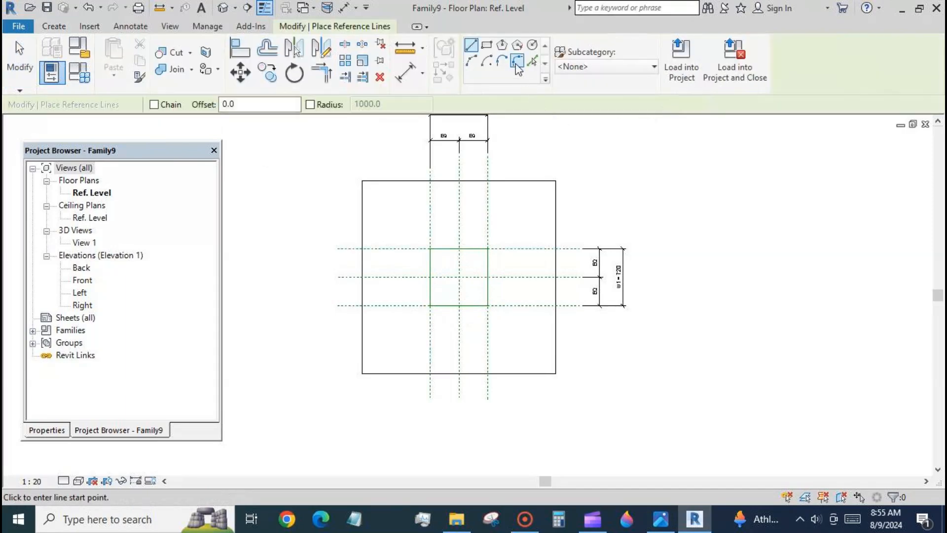
click(518, 69)
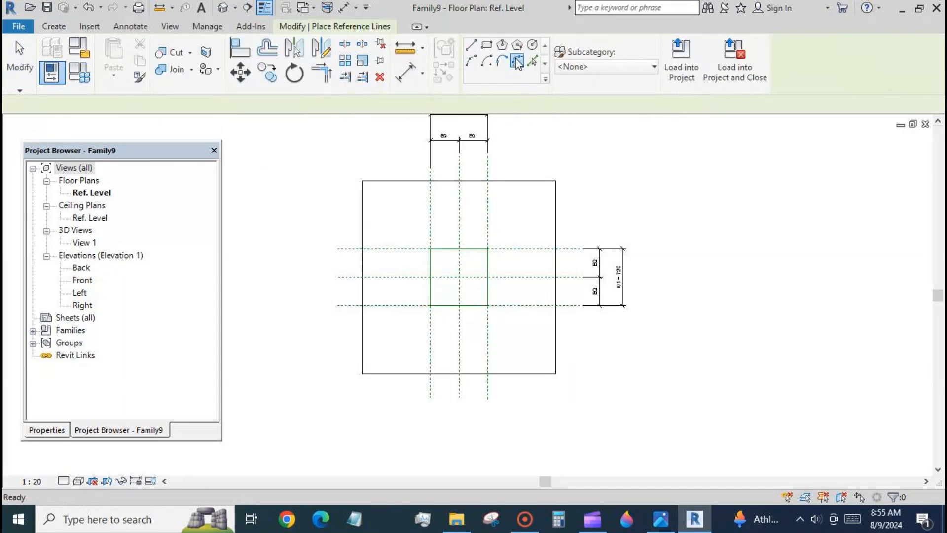
click(481, 275)
scroll(444, 256, up, 3)
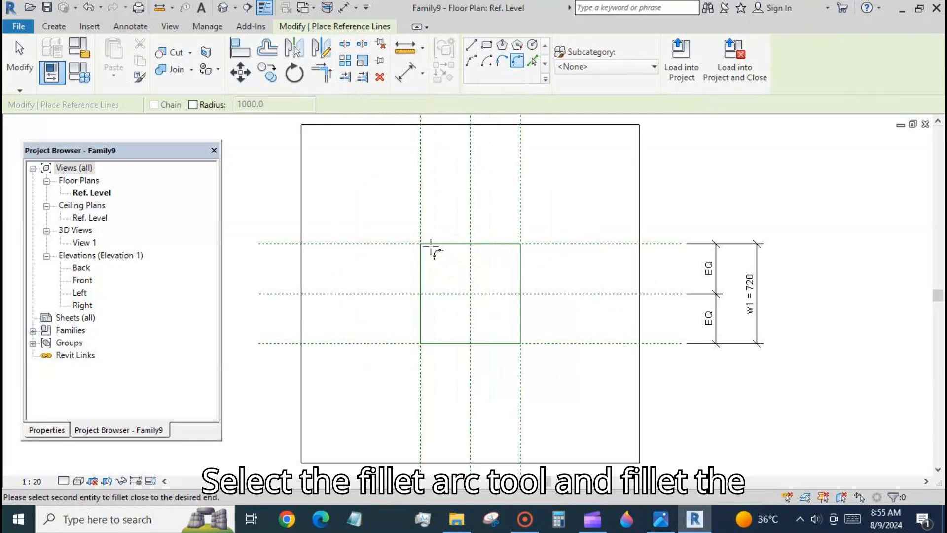
click(432, 246)
click(435, 245)
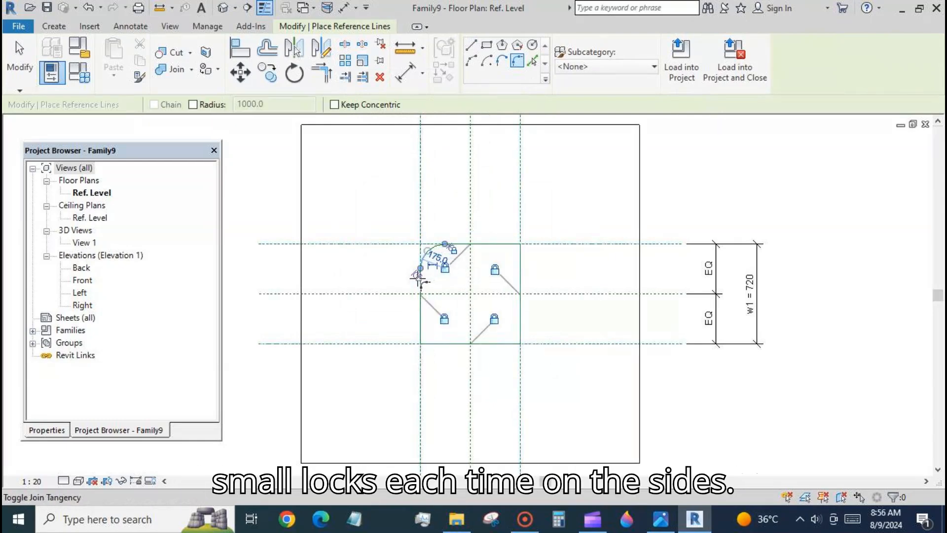
Fillet the upper-right corner of the reference line square with an arc of about 225 mm radius
click(517, 63)
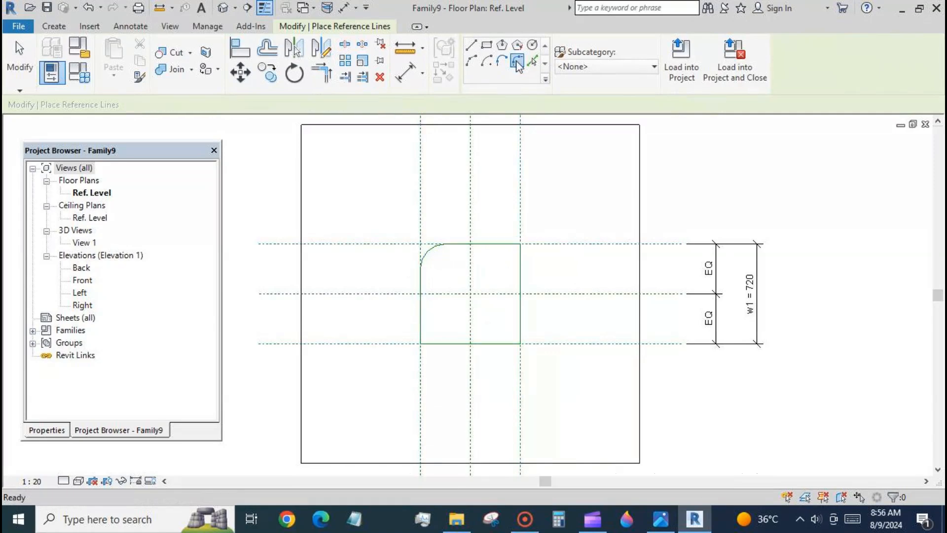
click(504, 244)
click(520, 267)
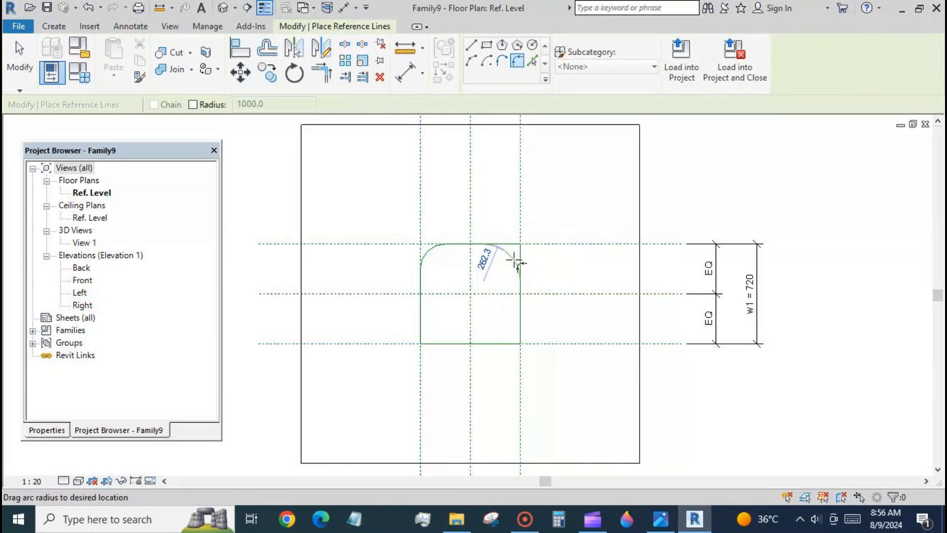
click(513, 259)
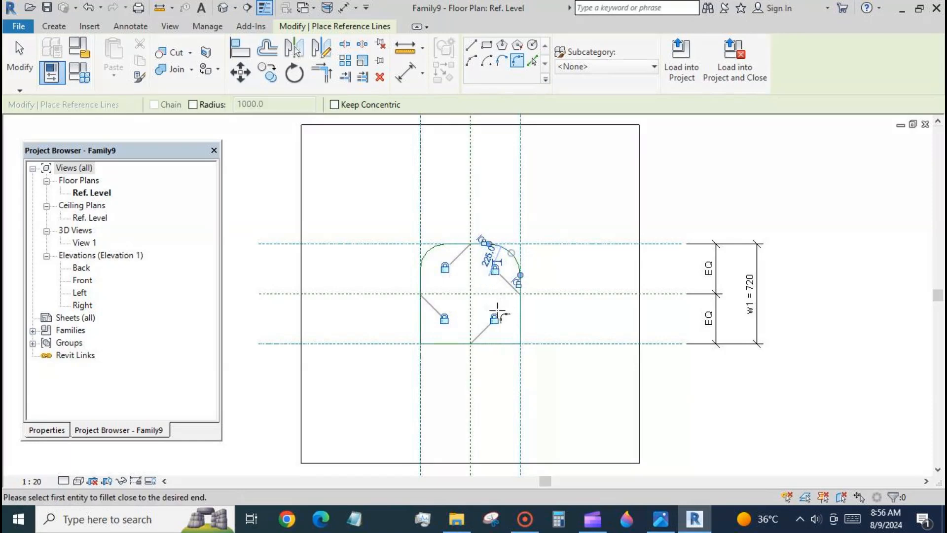
Fillet the lower-right corner of the reference line square with an arc of about 325 mm radius
click(518, 327)
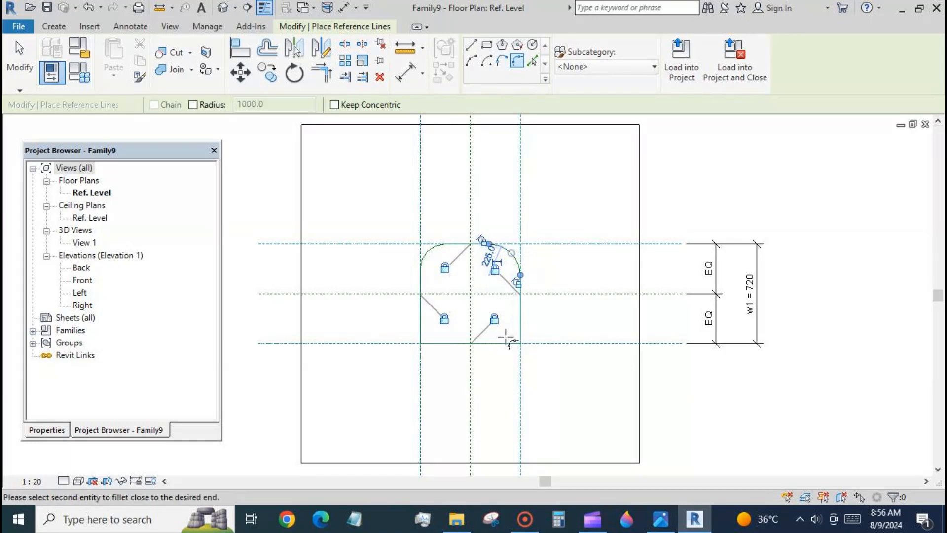
click(505, 341)
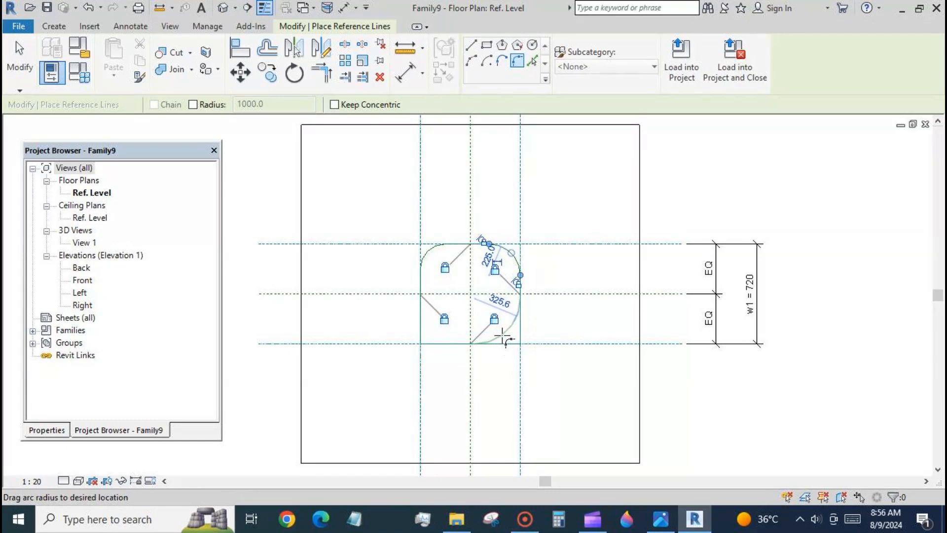
click(503, 337)
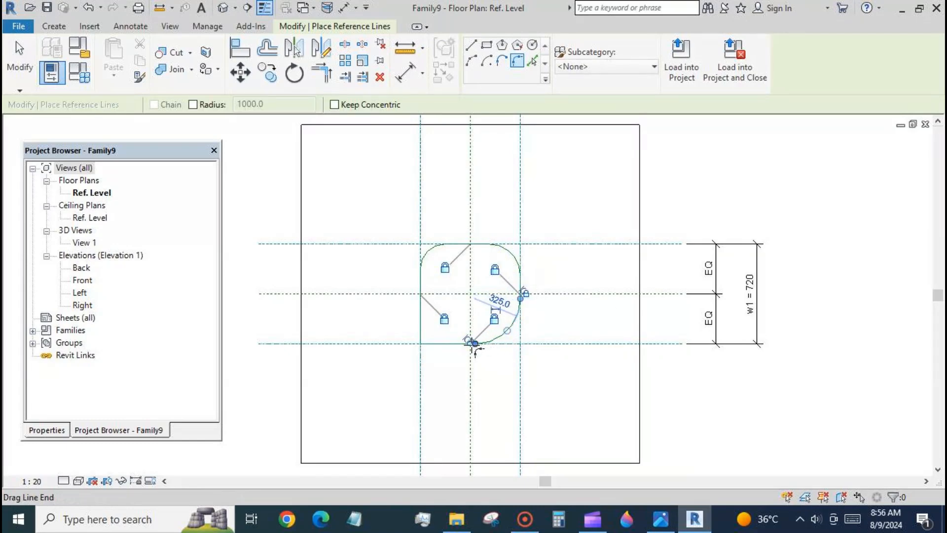
key(Escape)
scroll(475, 346, up, 3)
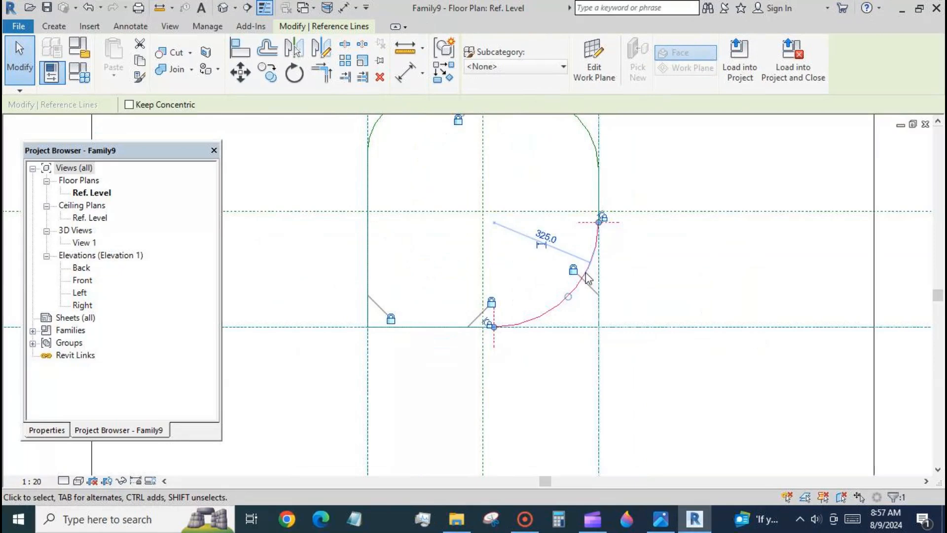
click(543, 366)
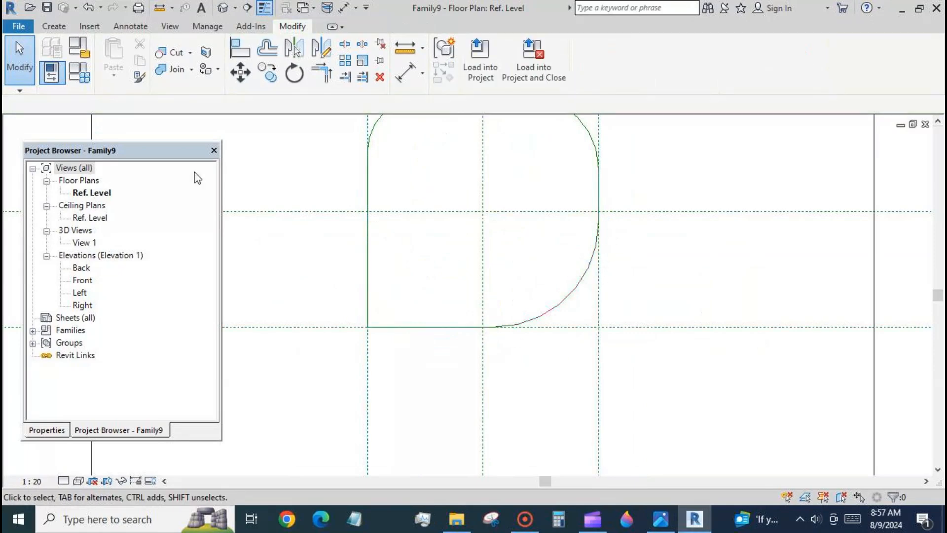
Fillet the lower-left corner of the reference line square with an arc of about 305 mm radius
click(54, 27)
click(694, 57)
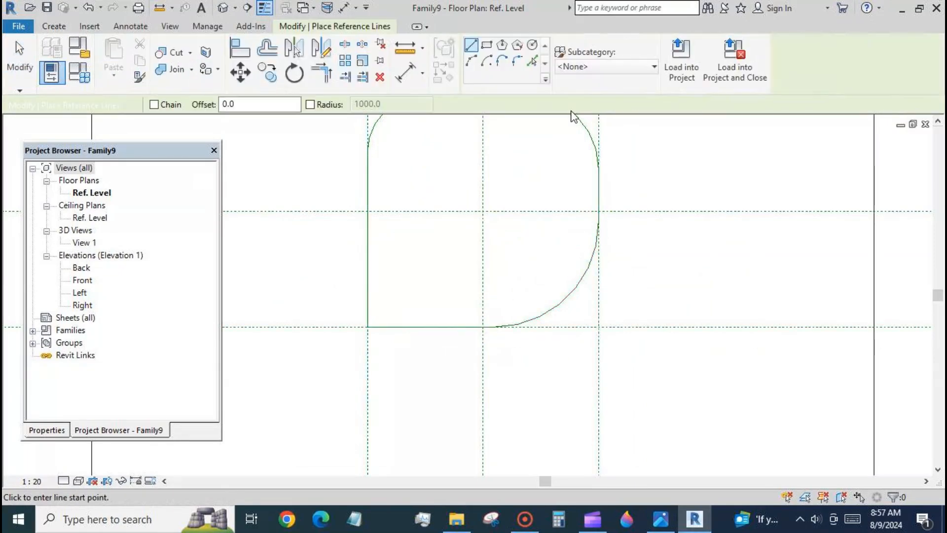
click(519, 61)
click(369, 273)
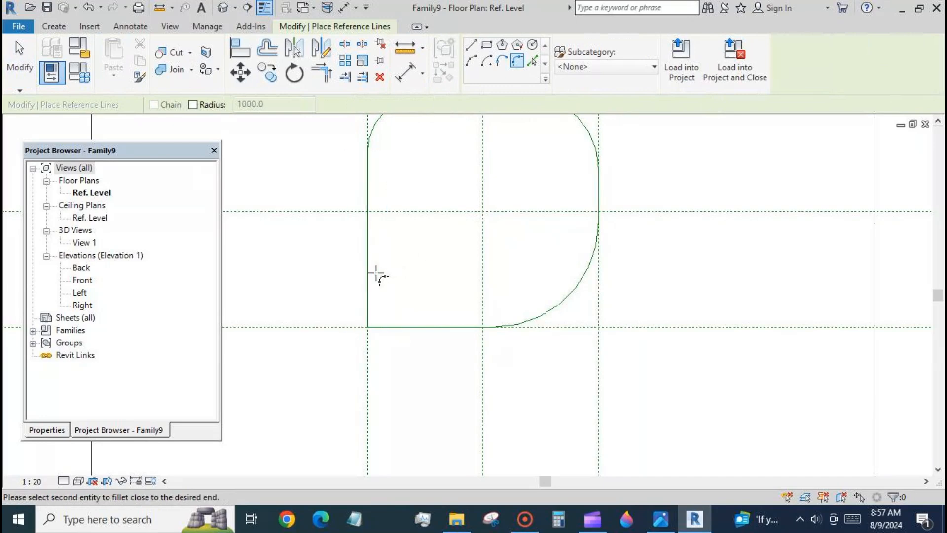
click(419, 325)
click(417, 316)
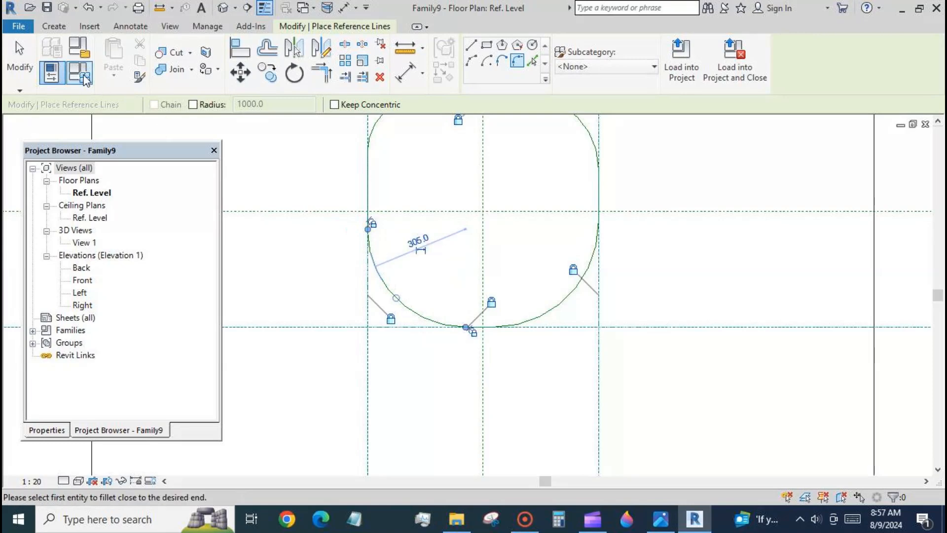
click(12, 68)
Make the upper-left arc's radius dimension permanent and label it with a new type parameter named r1
scroll(423, 352, down, 3)
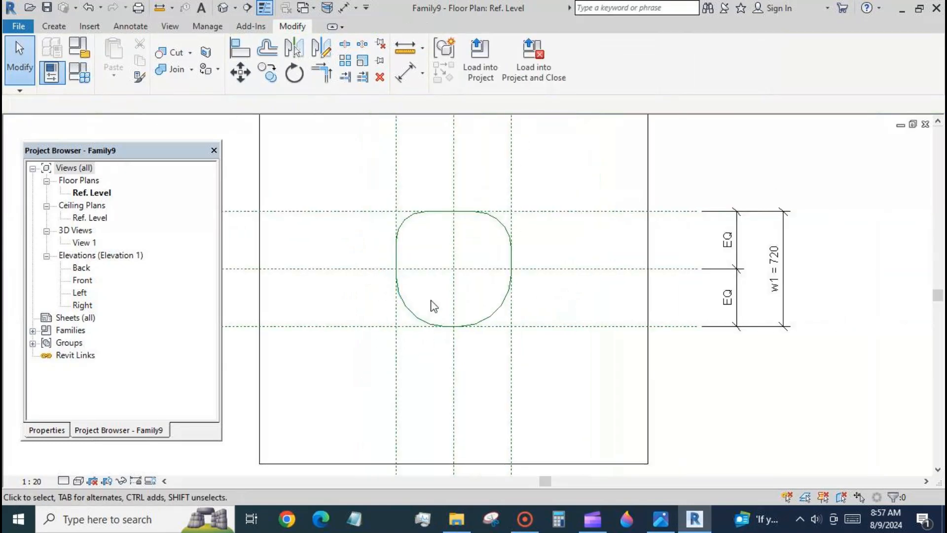
scroll(423, 235, up, 2)
click(400, 213)
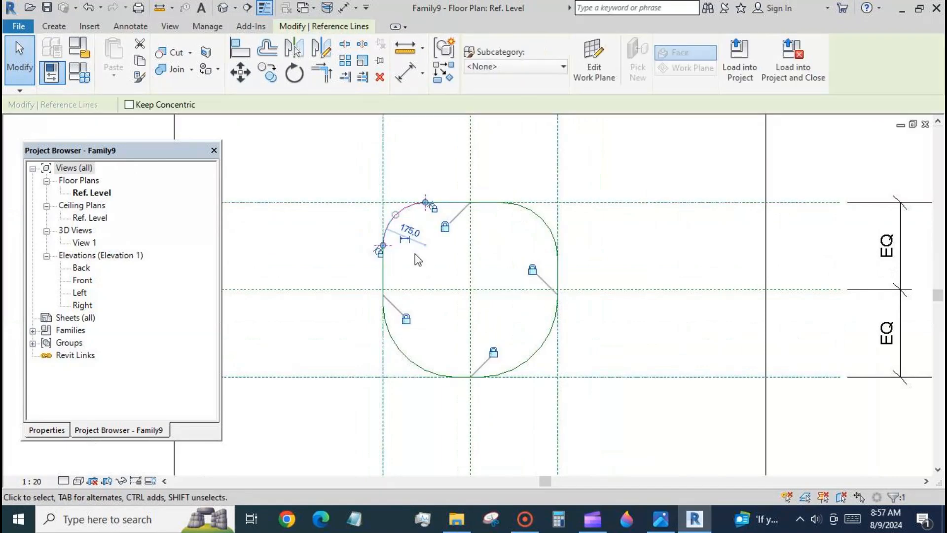
click(403, 241)
click(417, 242)
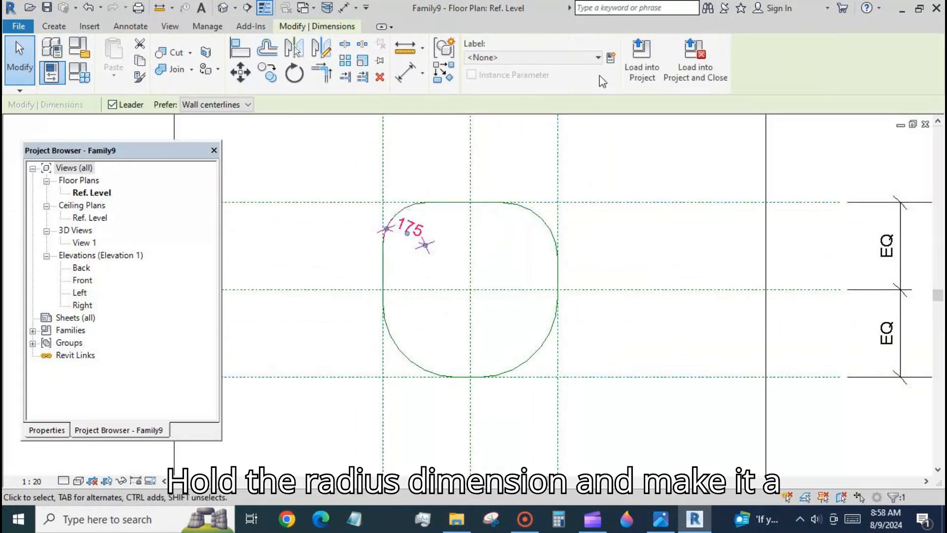
click(611, 58)
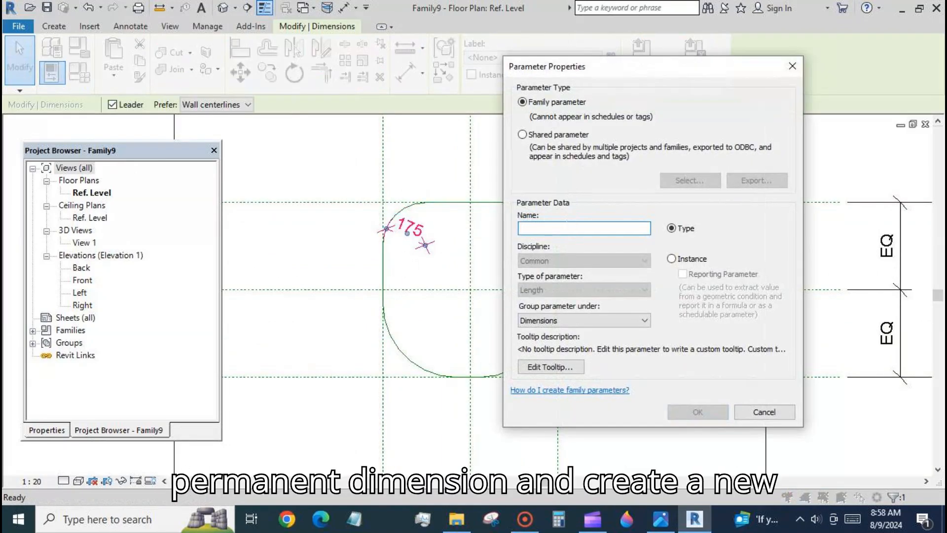
text(r1)
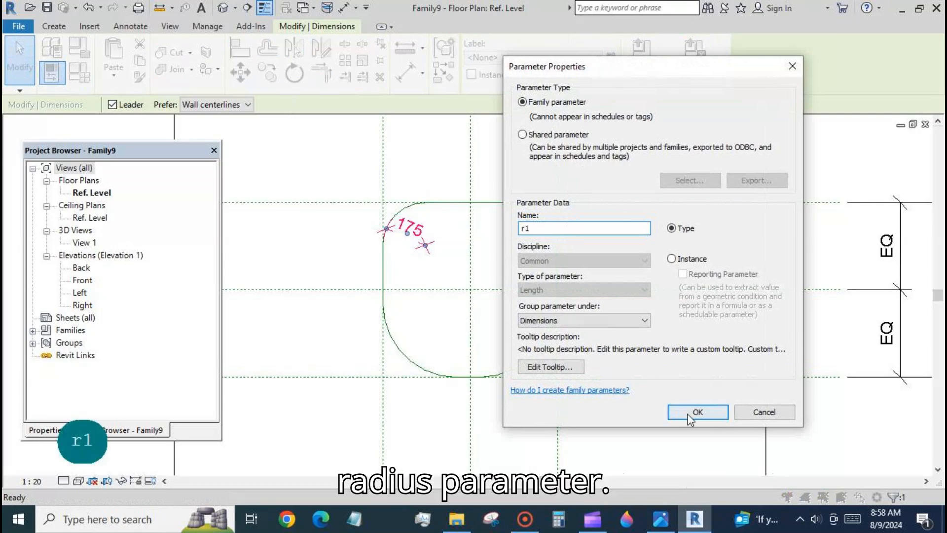
click(690, 412)
click(615, 400)
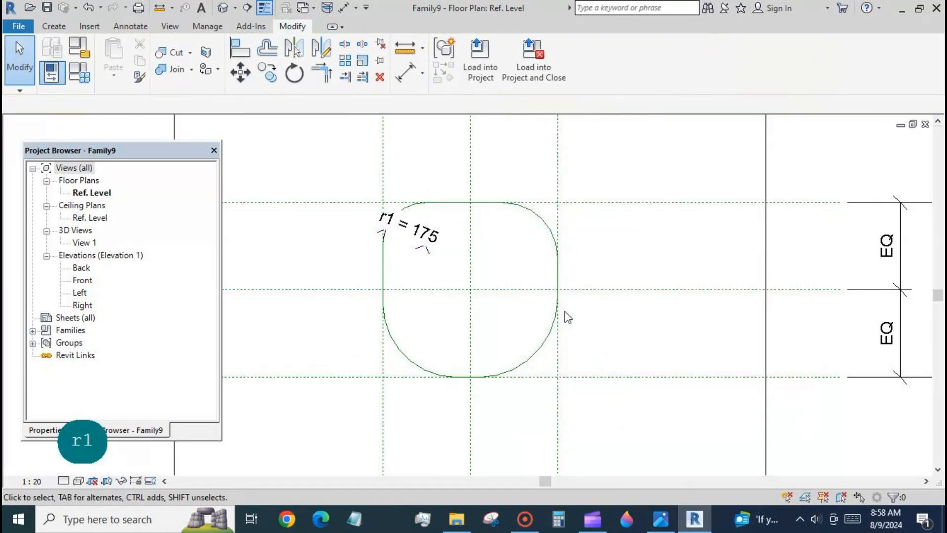
Make the upper-right arc's radius dimension permanent and label it with the r1 parameter
click(542, 239)
click(517, 239)
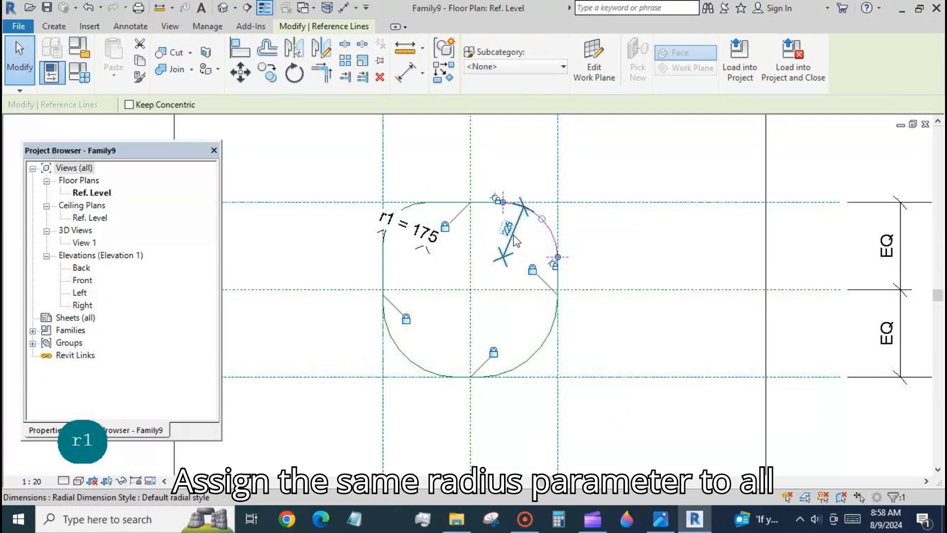
click(577, 57)
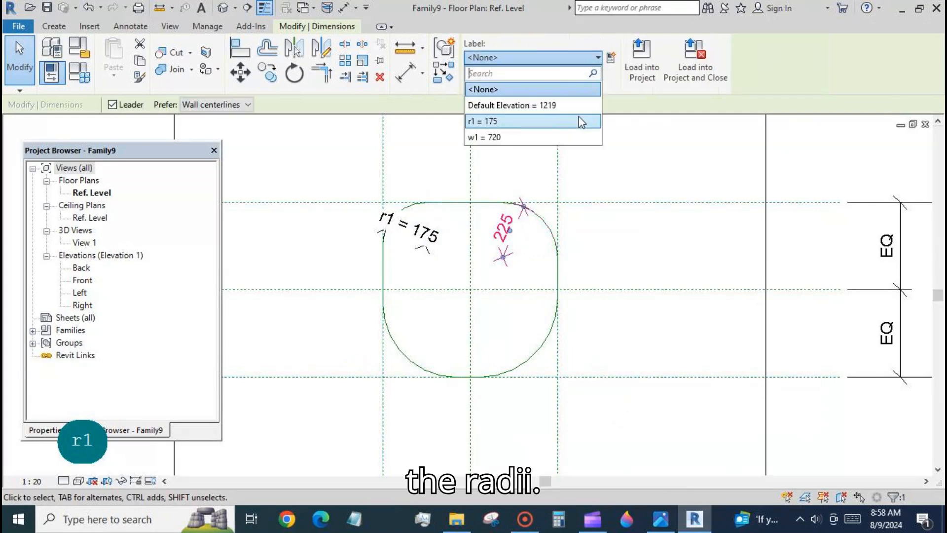
click(578, 120)
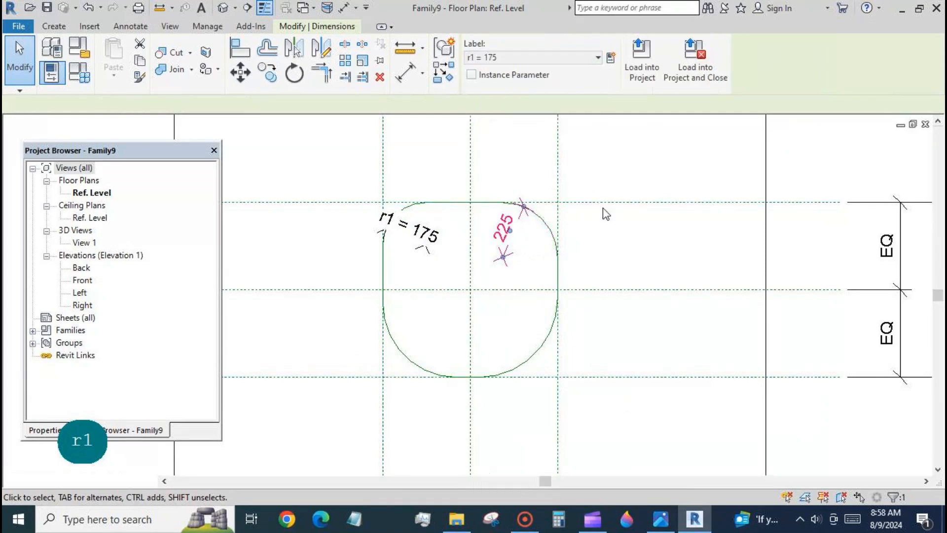
Make the lower-right arc's radius dimension permanent and label it with the r1 parameter
click(544, 344)
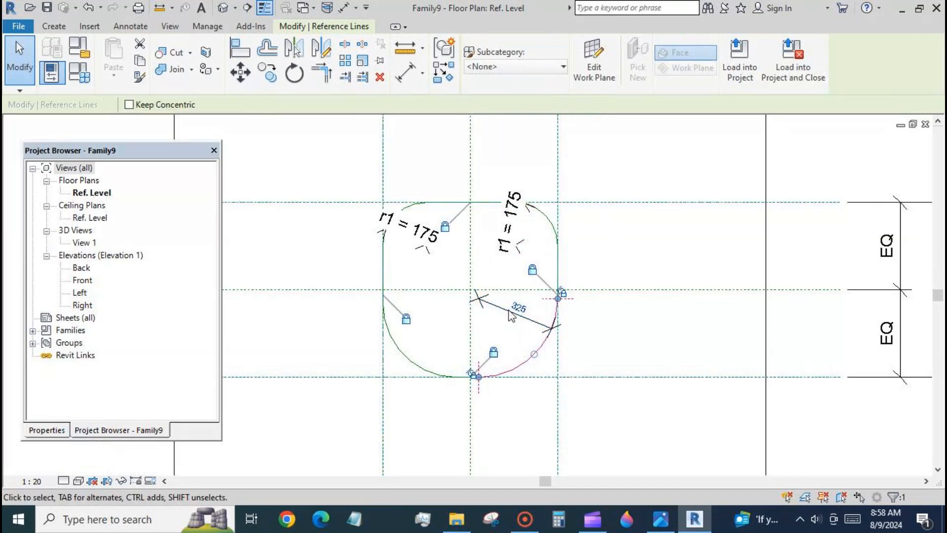
click(512, 315)
click(597, 57)
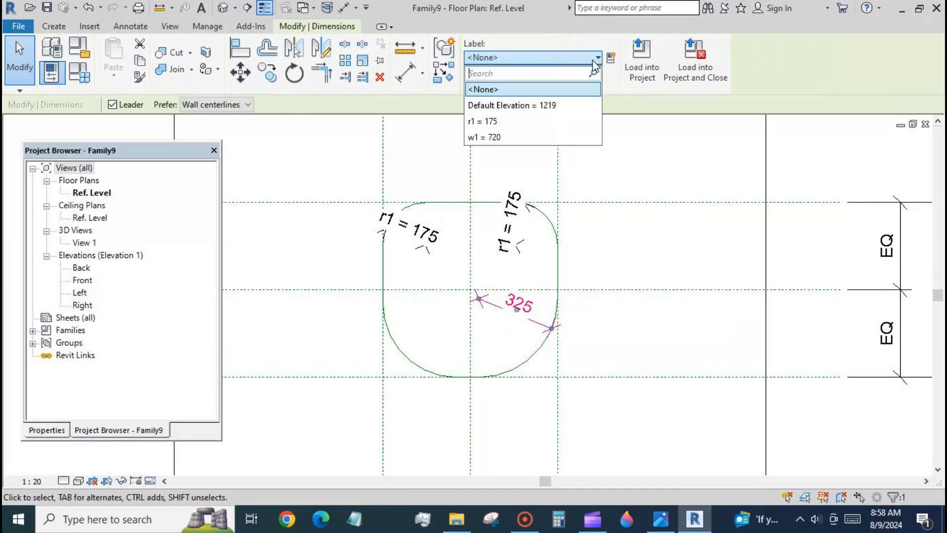
click(582, 122)
Make the lower-left arc's radius dimension permanent and label it with the r1 parameter
click(396, 346)
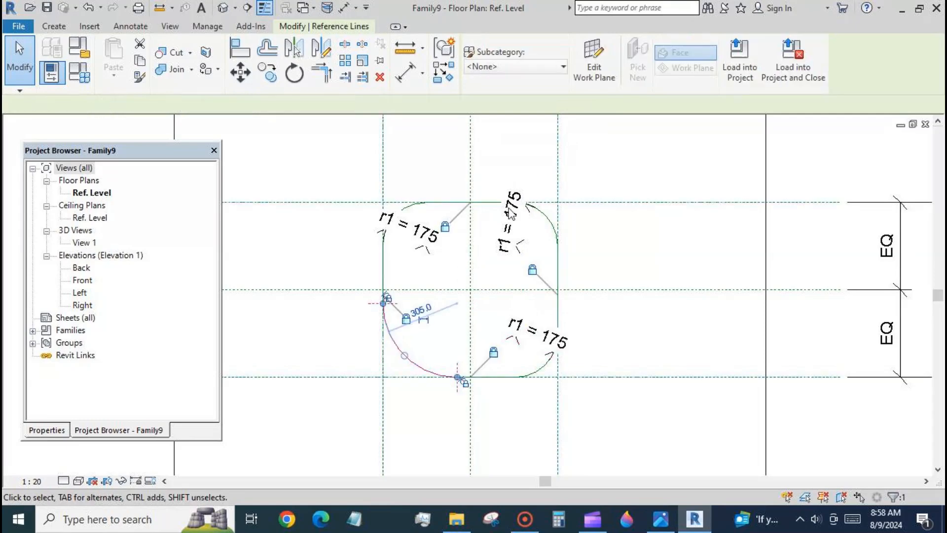
click(423, 319)
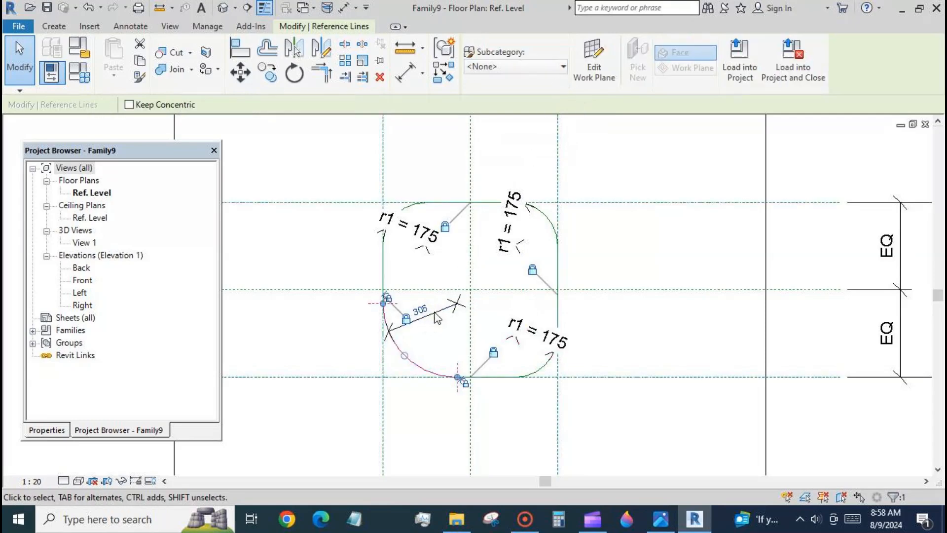
click(436, 317)
click(597, 57)
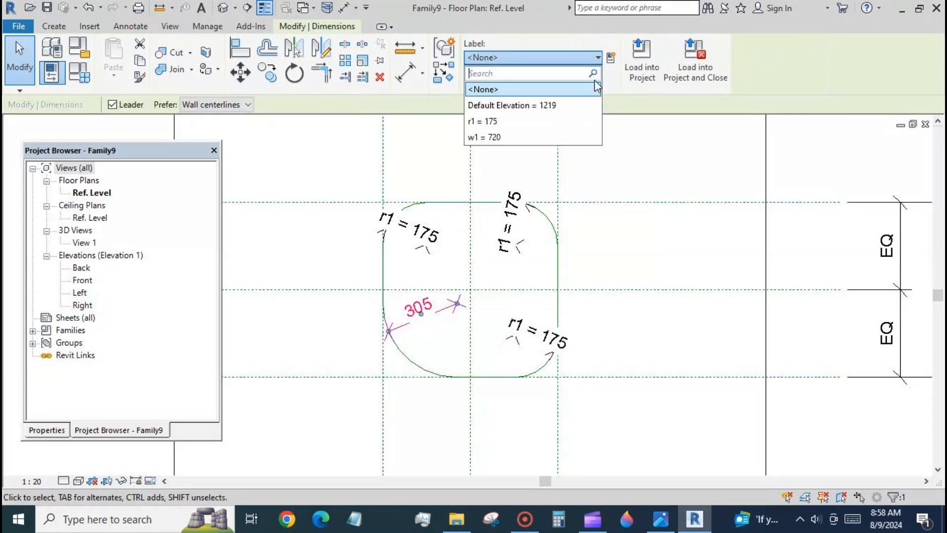
click(581, 121)
key(Escape)
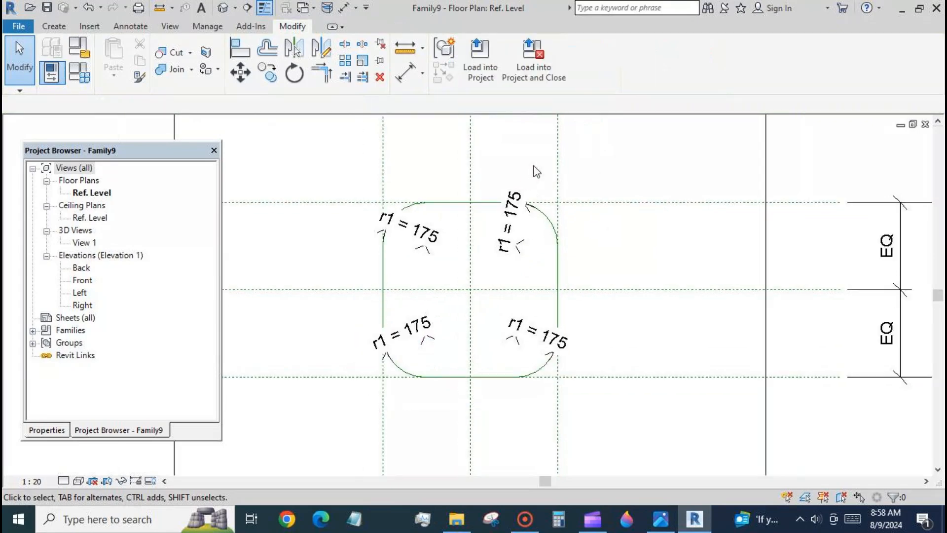
Set the family type parameters w1 to 1000 and r1 to 200, applying each value to flex the rounded square
scroll(543, 197, down, 4)
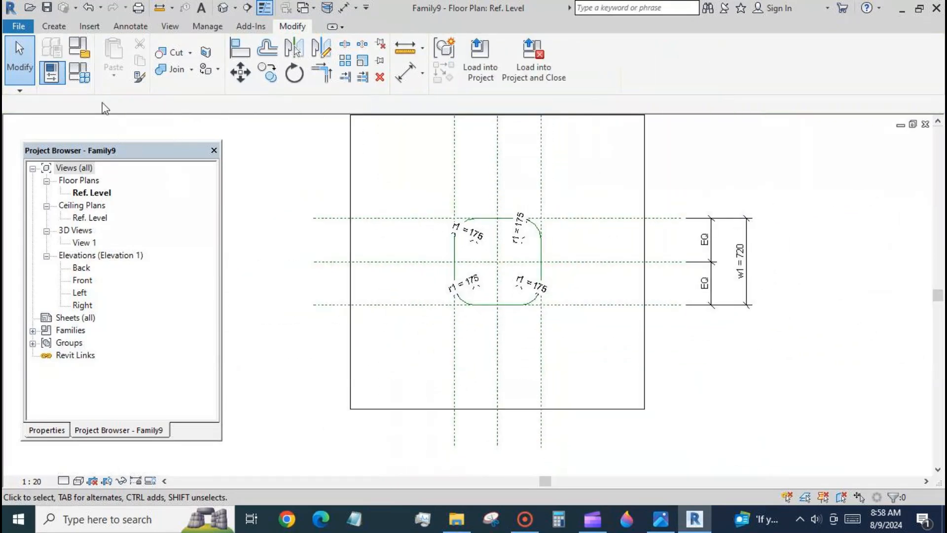
click(78, 74)
click(119, 207)
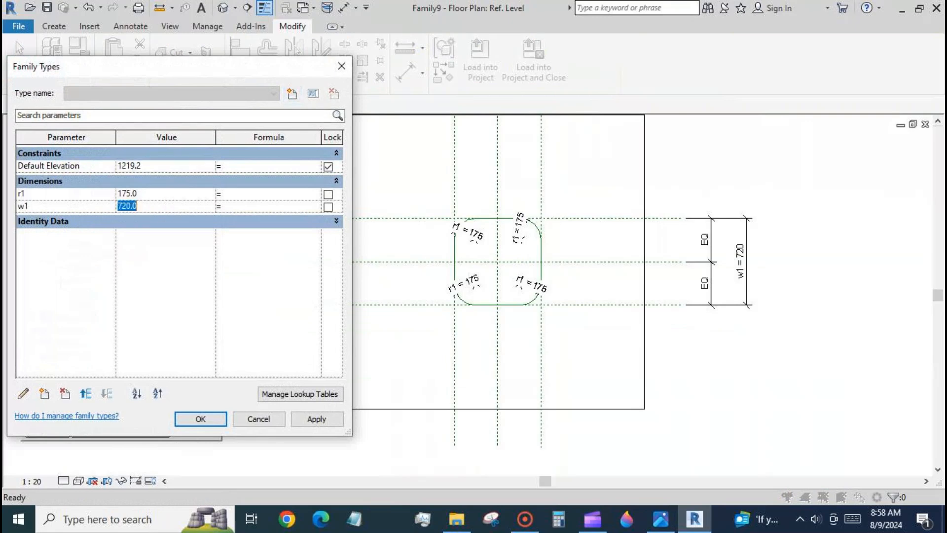
text(1000)
click(312, 420)
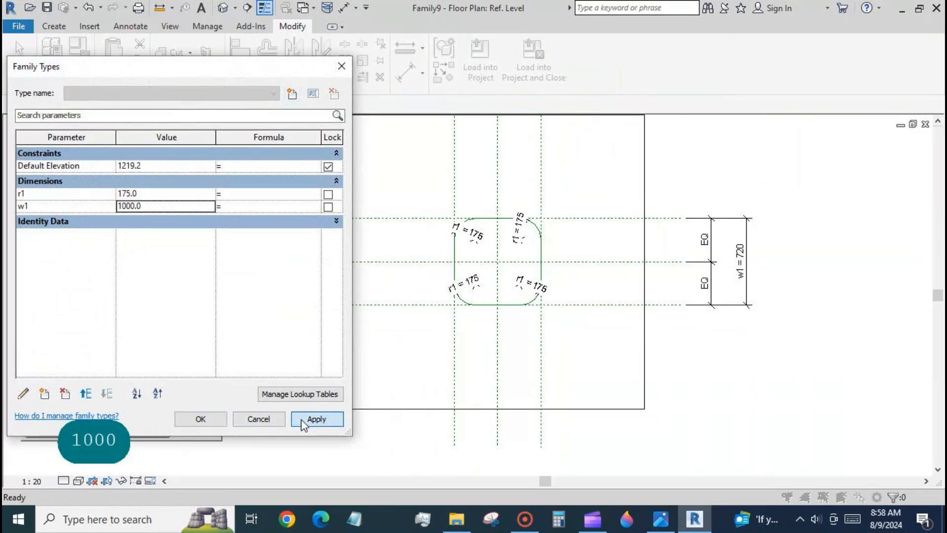
click(177, 195)
text(200)
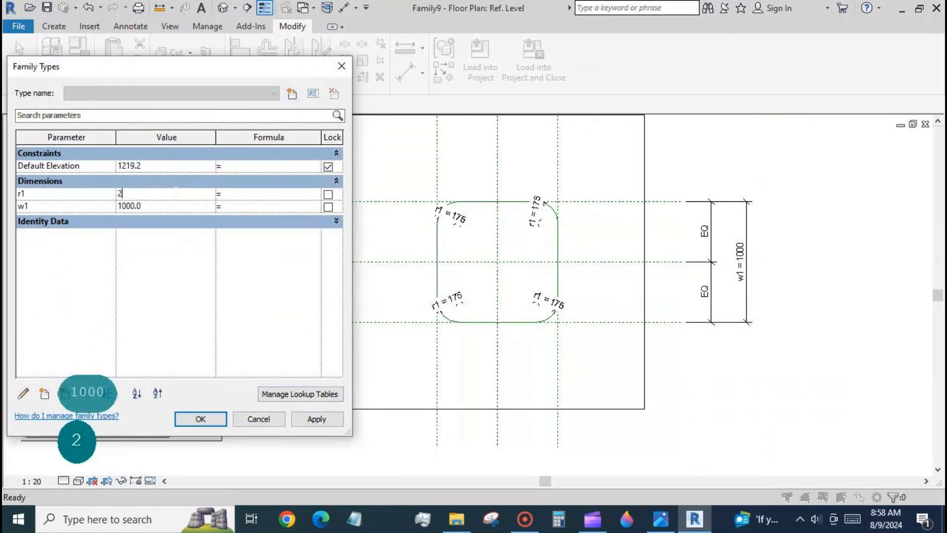
click(315, 420)
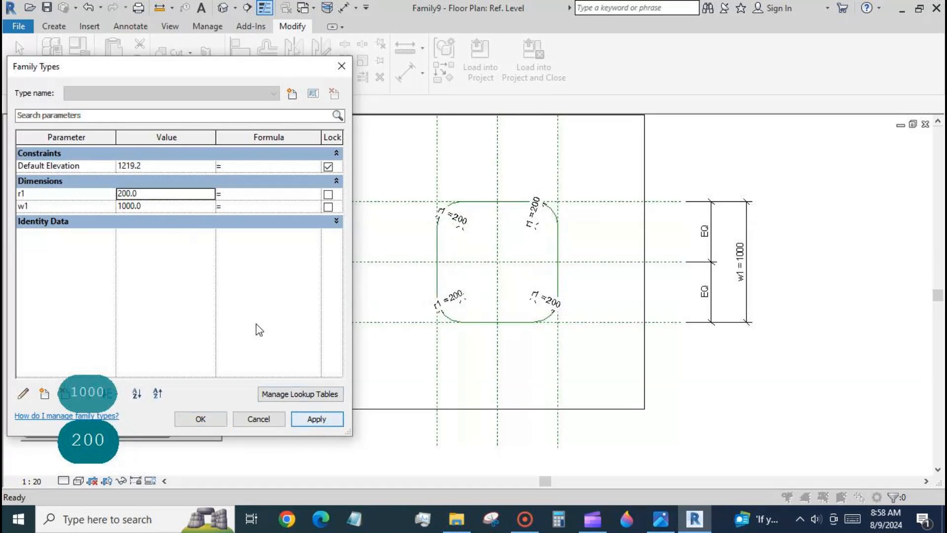
Flex the rounded square by applying r1 values of 300 and 600 in the family types
click(173, 193)
text(300)
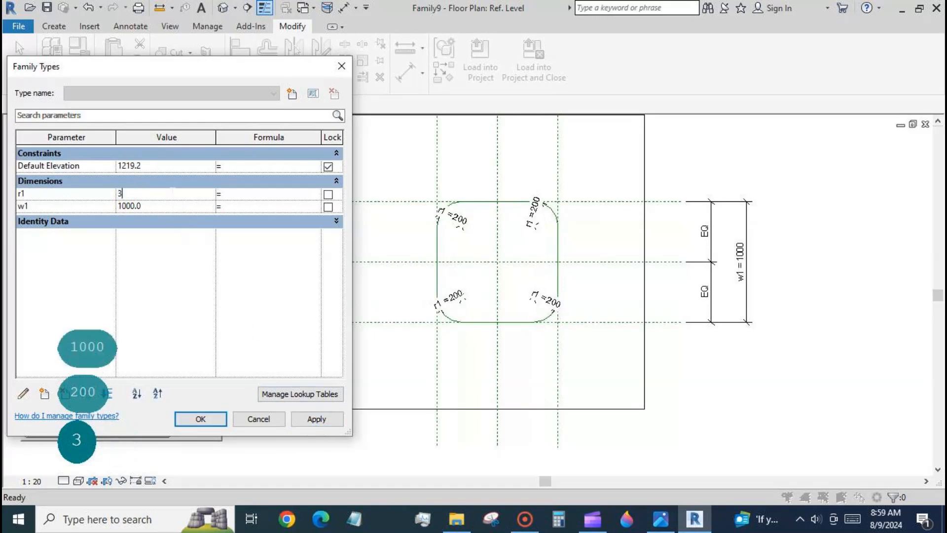
click(314, 420)
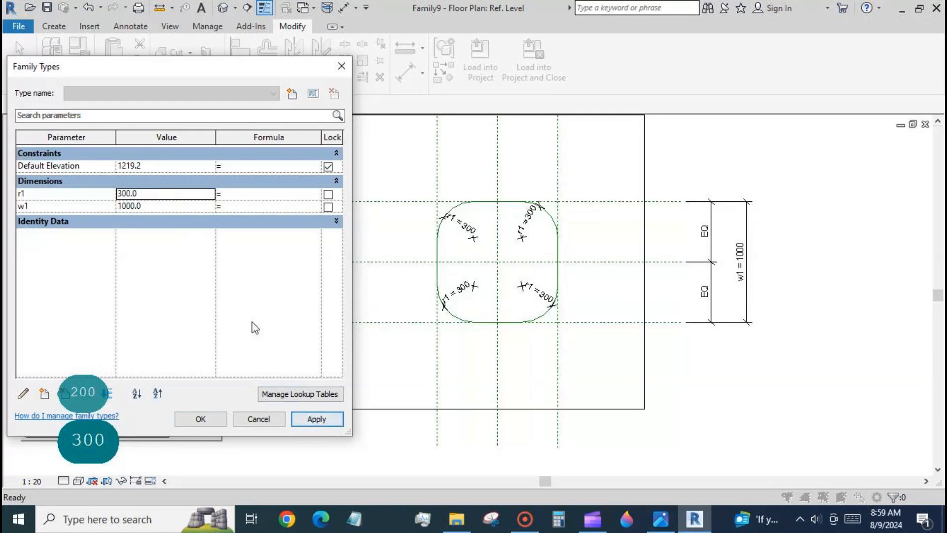
click(153, 192)
text(6)
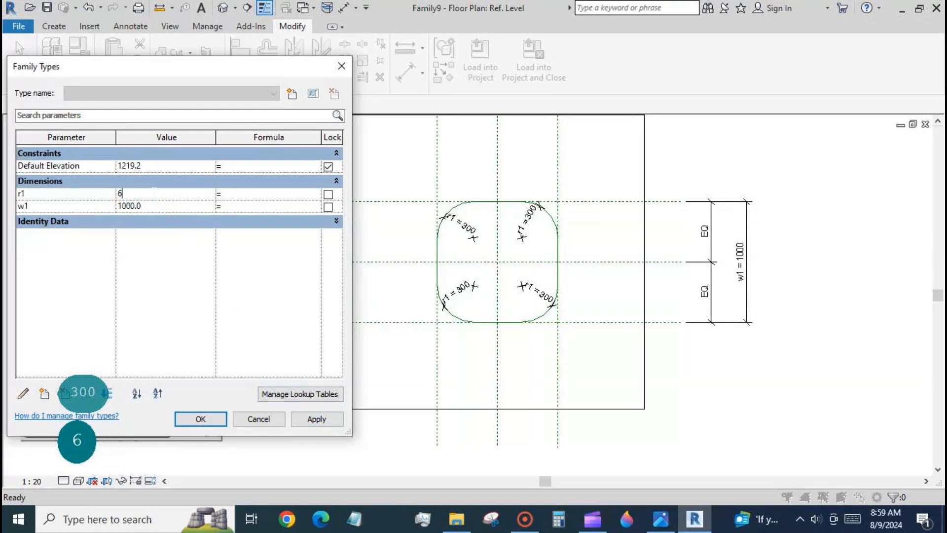
text(00)
click(318, 421)
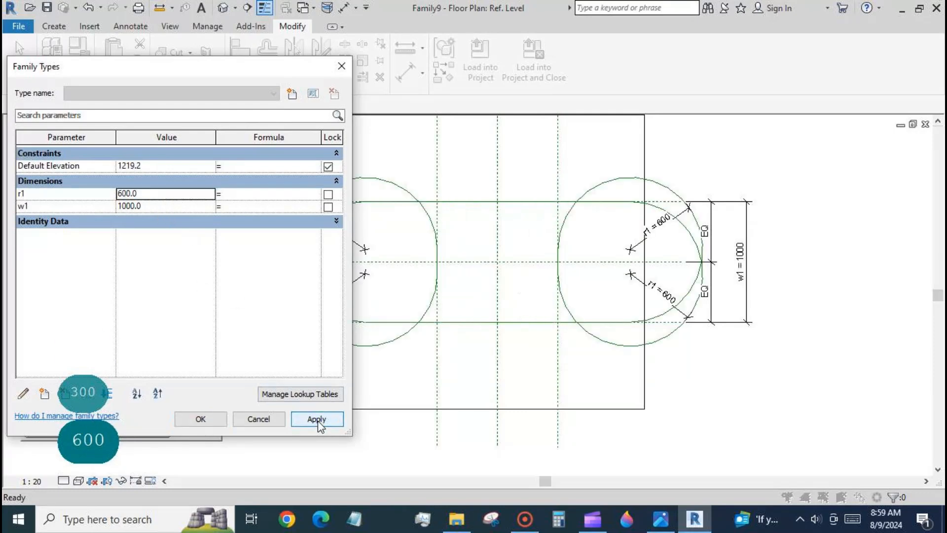
Drive the r1 parameter with the formula w1/4 and apply it to the family
click(236, 196)
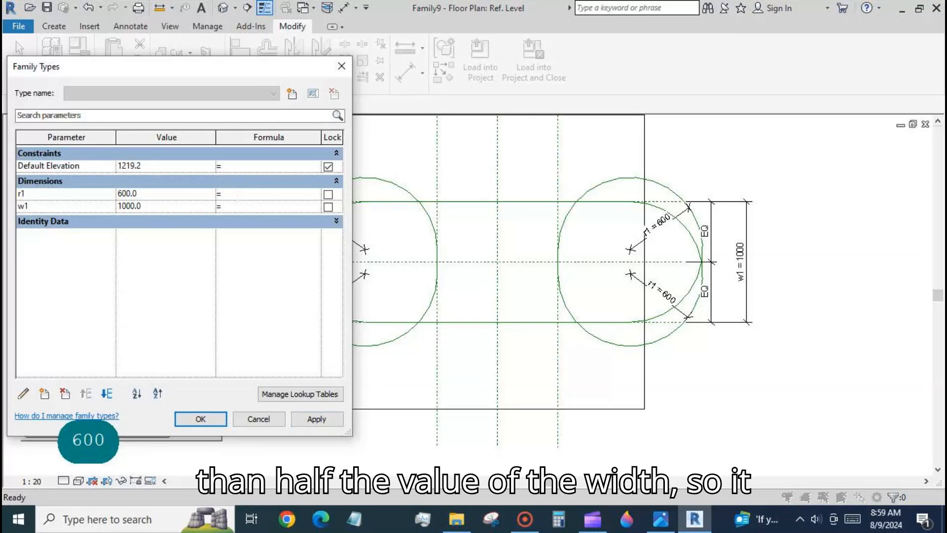
text(w1/4)
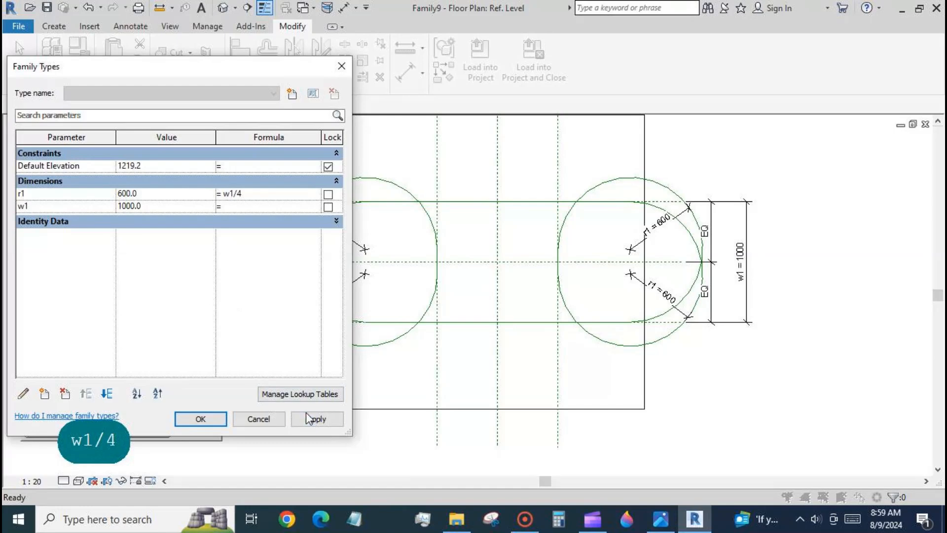
click(308, 419)
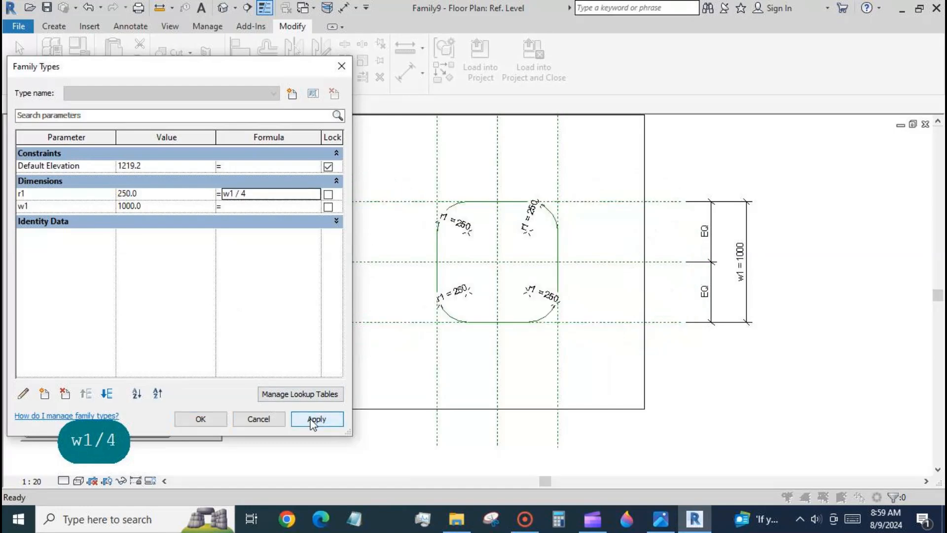
click(211, 425)
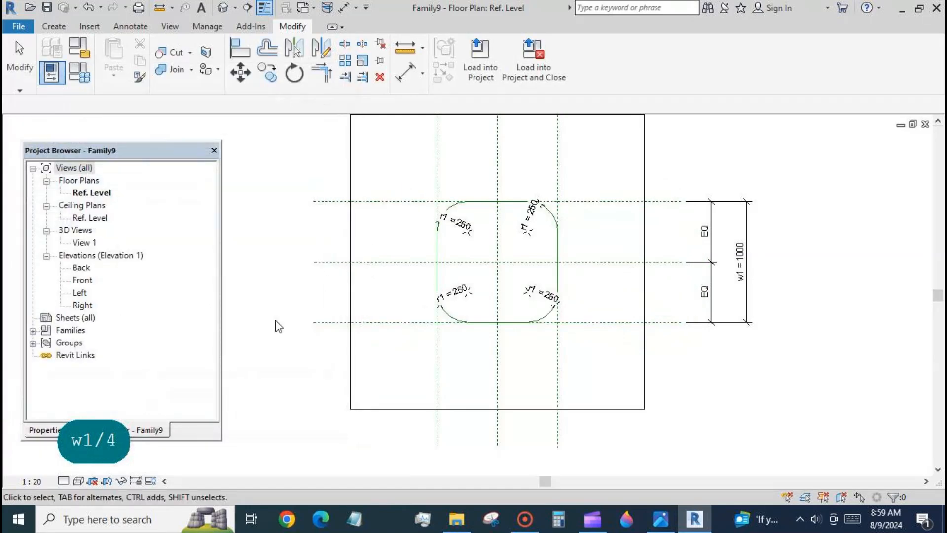
Draw two vertical reference planes outside the rounded square, the left one about 650 mm from the square's left plane
scroll(323, 243, down, 3)
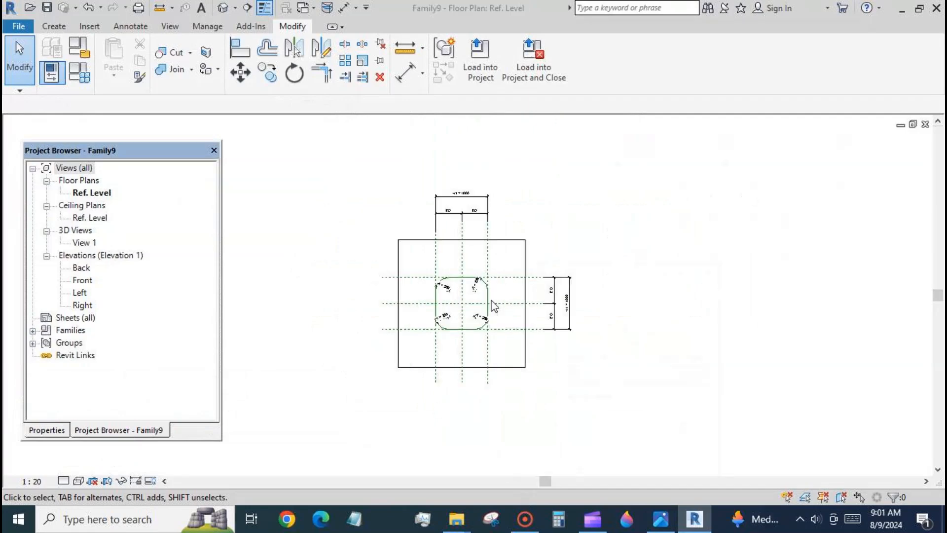
scroll(496, 307, up, 4)
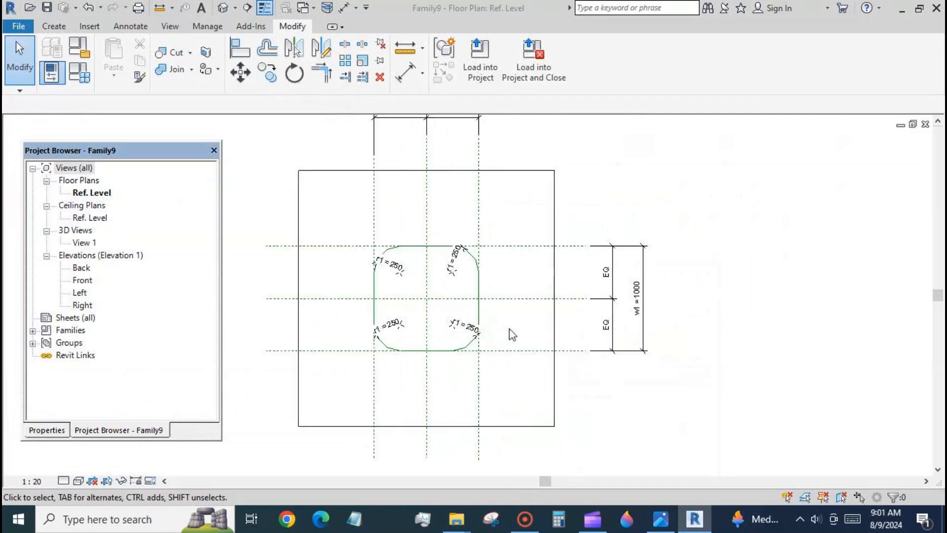
click(53, 26)
click(737, 55)
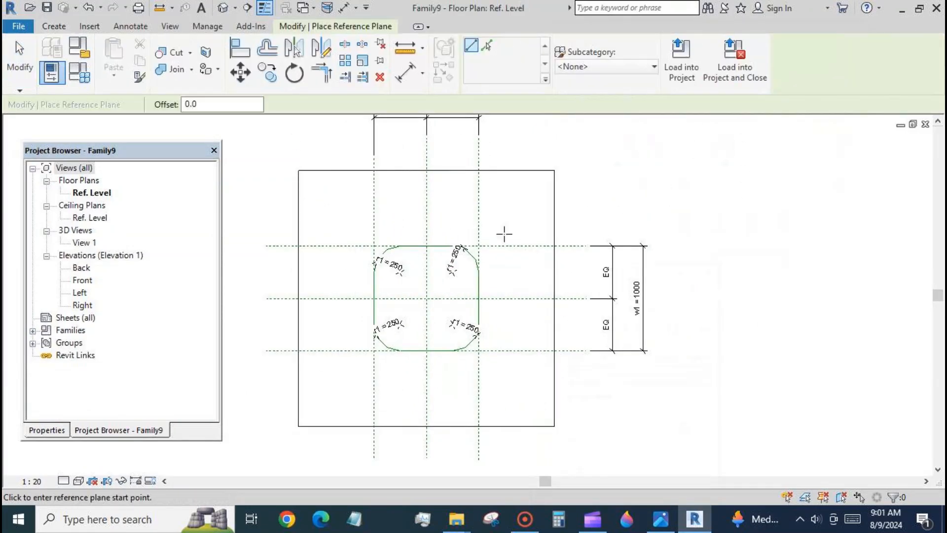
scroll(445, 256, down, 2)
click(354, 136)
click(349, 413)
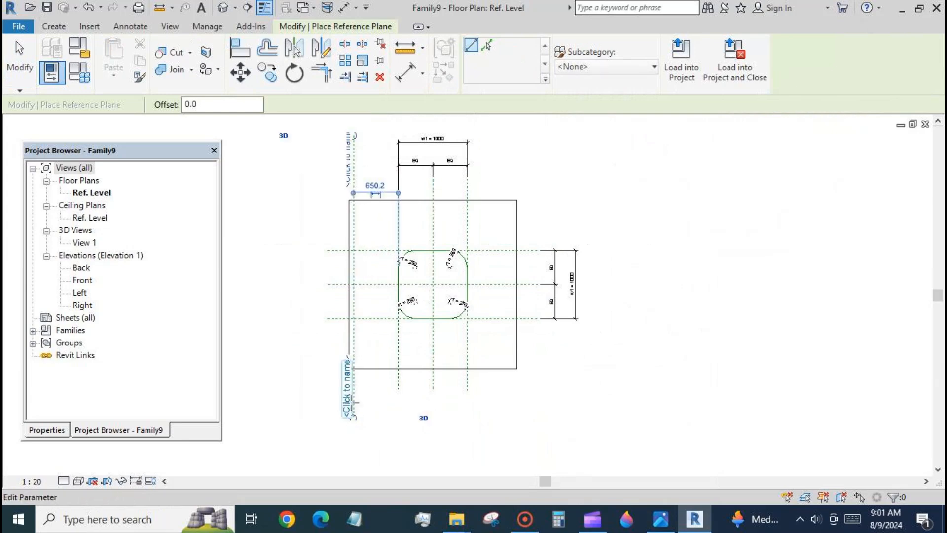
click(518, 135)
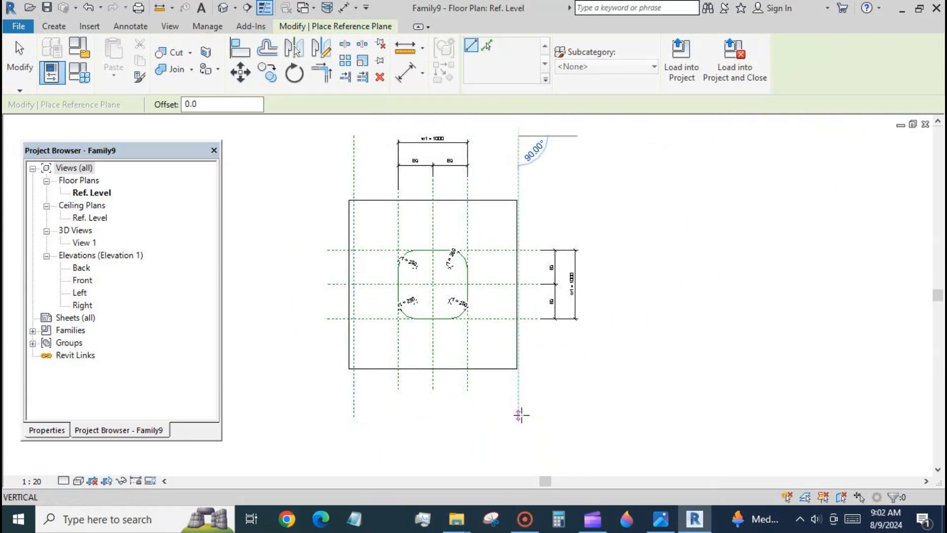
click(517, 419)
Dimension the two outer vertical planes through the centre plane and constrain the spacing as equal
click(405, 73)
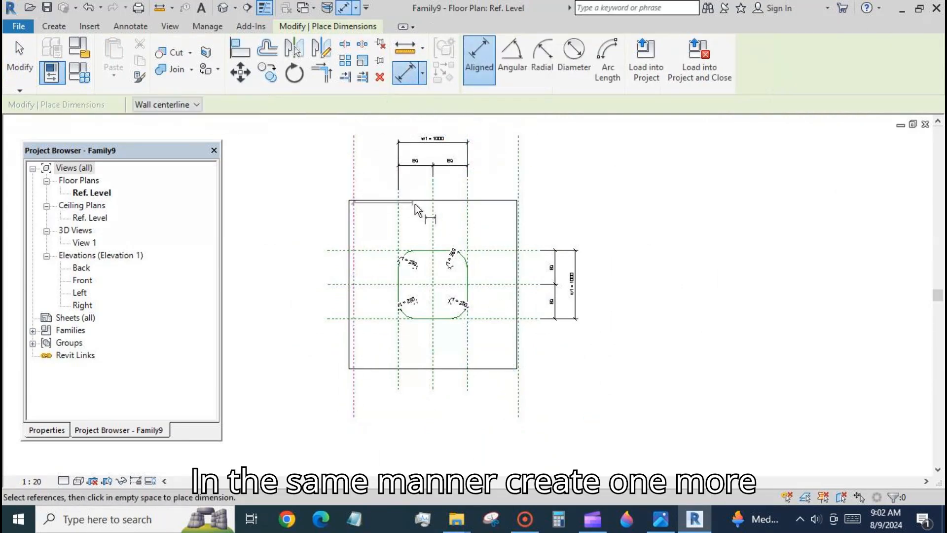
click(354, 207)
click(433, 193)
click(518, 182)
scroll(549, 241, down, 2)
click(576, 149)
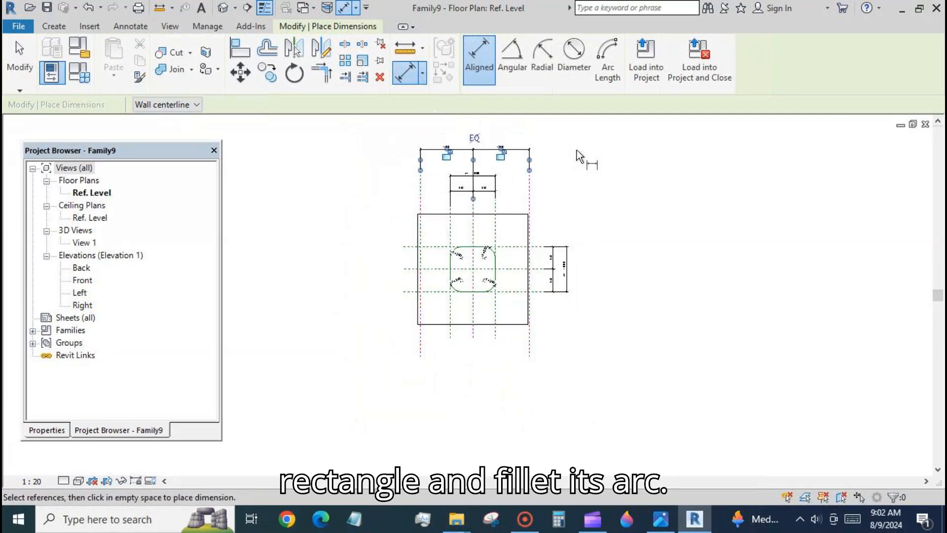
click(475, 135)
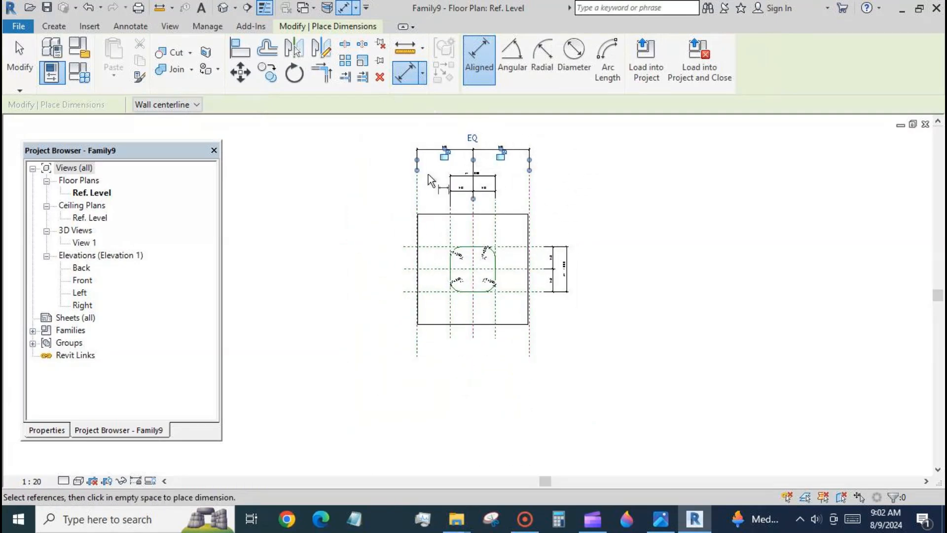
Dimension the overall distance between the outer vertical planes and label it with a new type parameter named w2
click(417, 193)
click(529, 194)
click(562, 127)
click(22, 62)
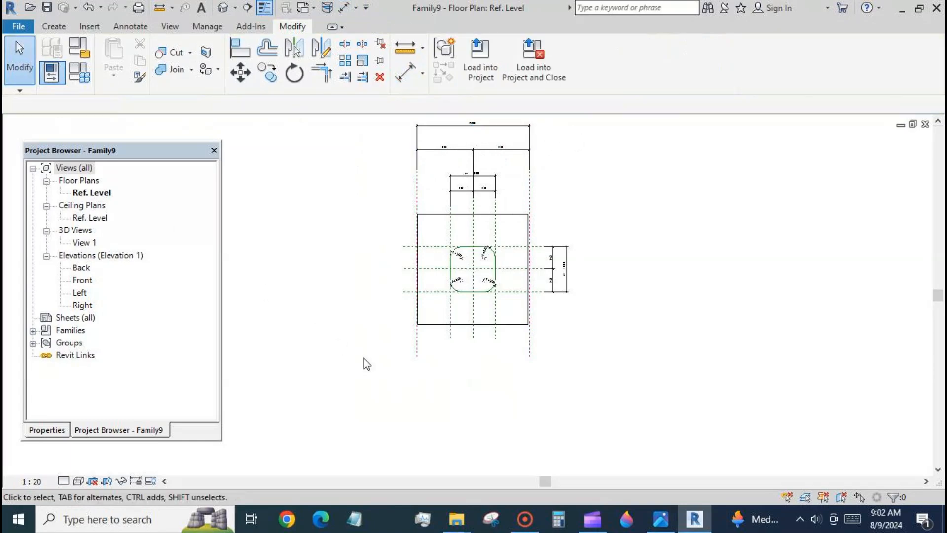
scroll(364, 356, down, 1)
click(450, 183)
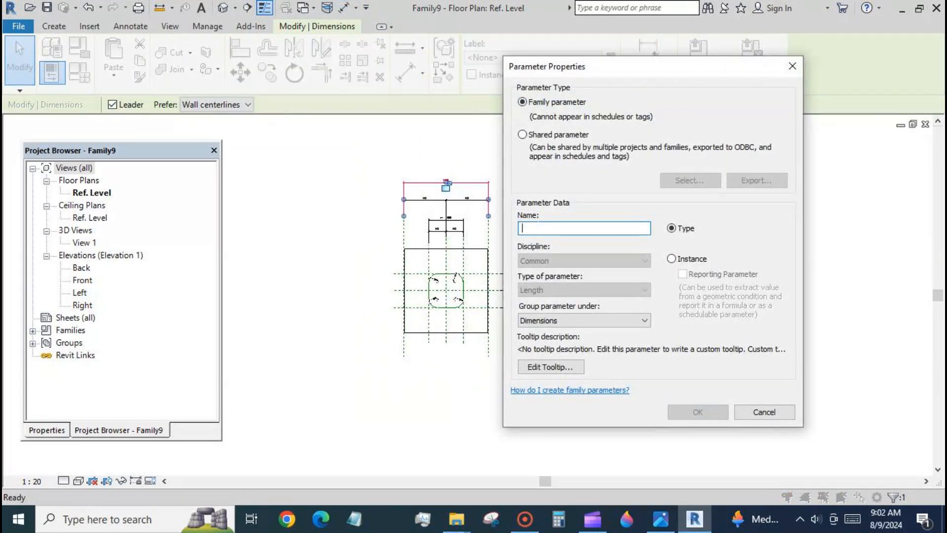
text(w2)
click(678, 410)
Set the family type parameter w2 to 2000 and apply it
click(77, 80)
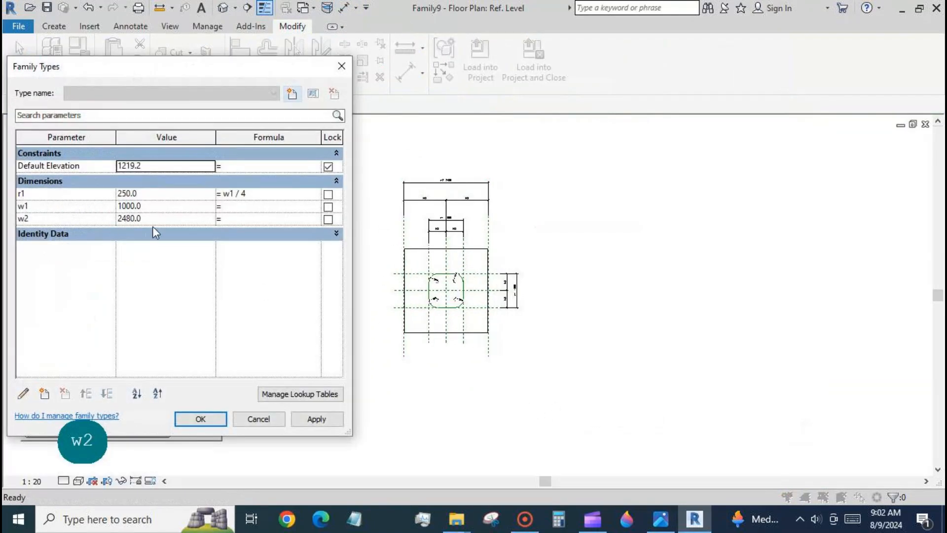
click(148, 218)
text(2000)
click(315, 419)
click(200, 419)
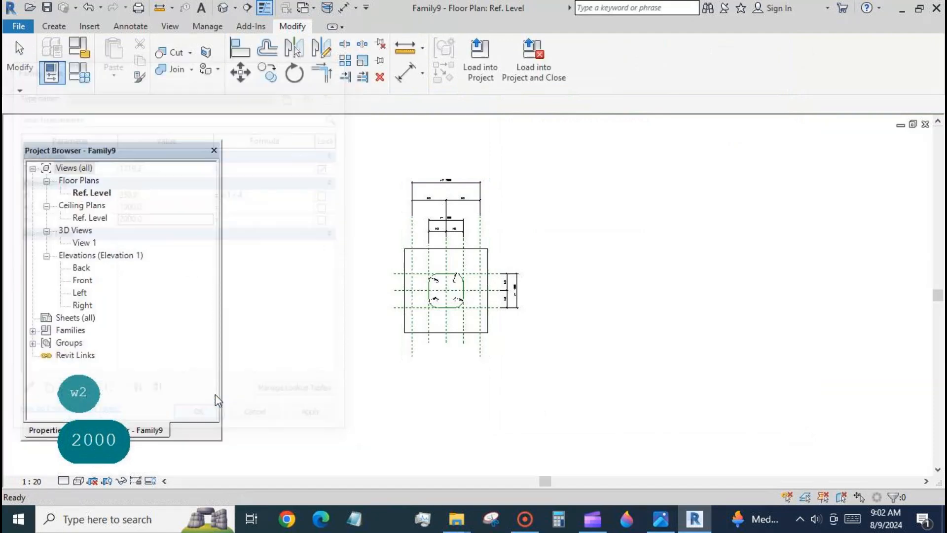
Draw a horizontal reference plane above the rounded square, spanning past the outer vertical planes
click(54, 26)
click(739, 62)
click(388, 255)
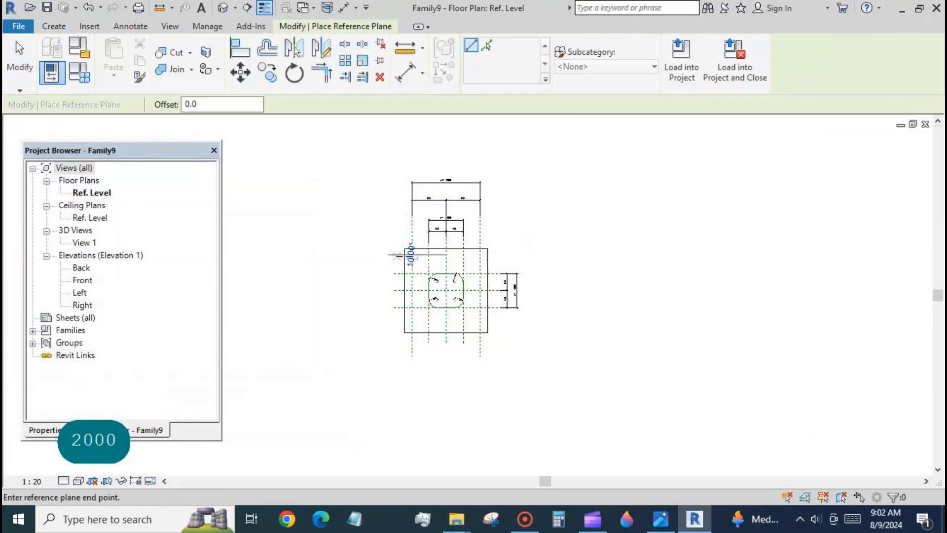
click(509, 254)
click(391, 327)
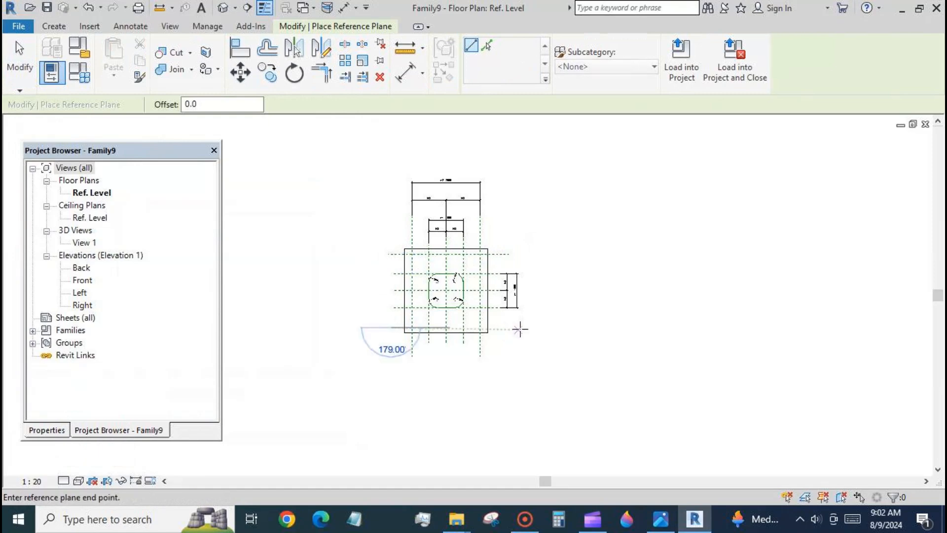
click(510, 326)
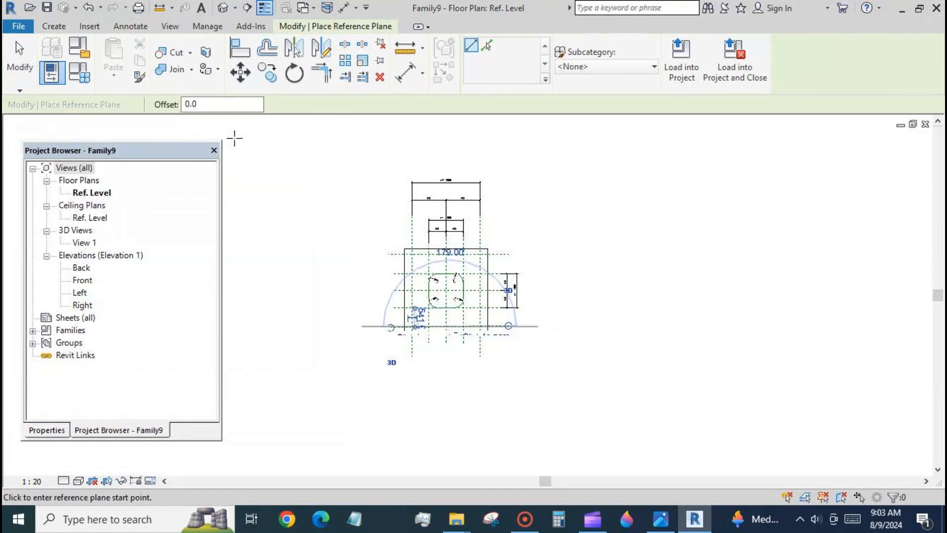
click(20, 59)
click(496, 326)
key(Delete)
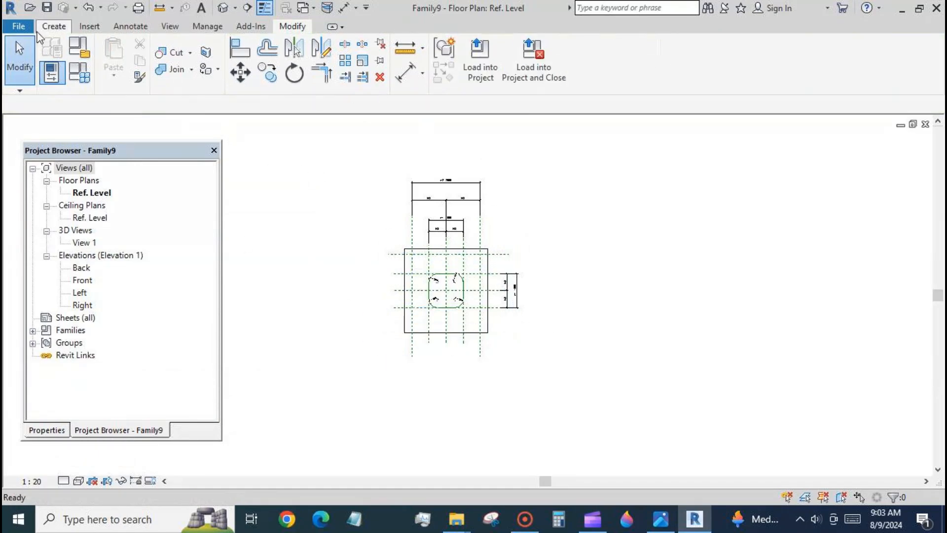
Draw a level horizontal reference plane below the rounded square, matching the length of the upper outer plane
click(54, 26)
click(736, 54)
click(388, 326)
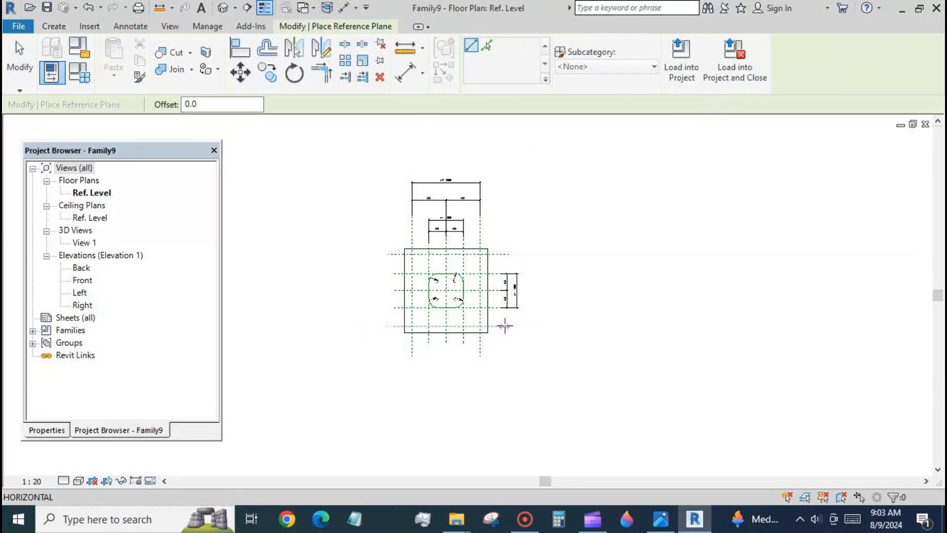
click(509, 326)
key(Escape)
key(Escape)
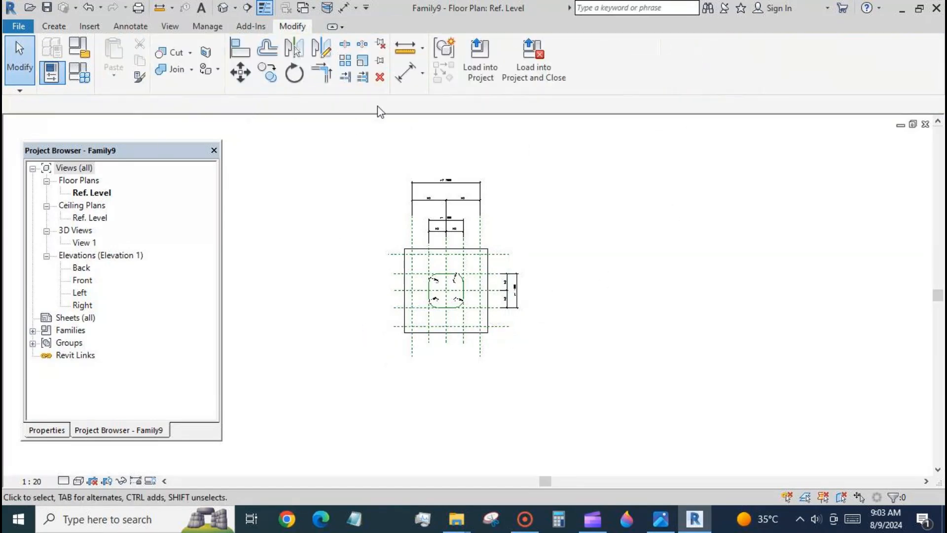
Dimension the outer horizontal planes through the centre plane with equal spacing, and add an overall dimension between them
key(d)
key(i)
click(392, 254)
click(398, 290)
click(392, 326)
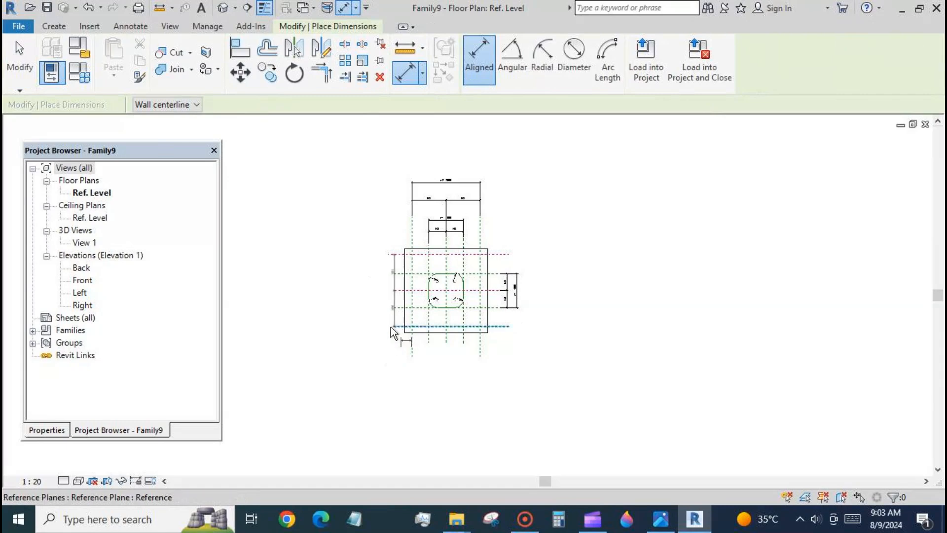
click(377, 340)
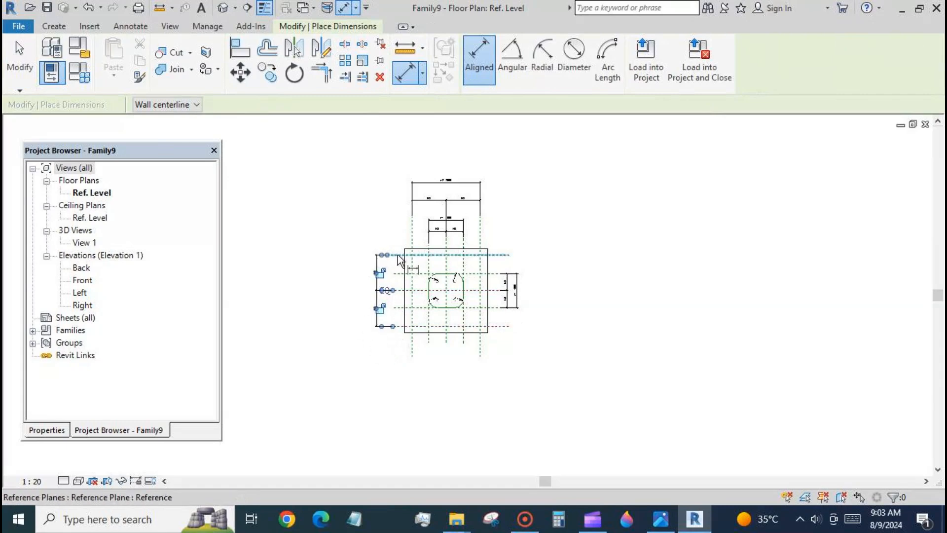
key(Escape)
key(Escape)
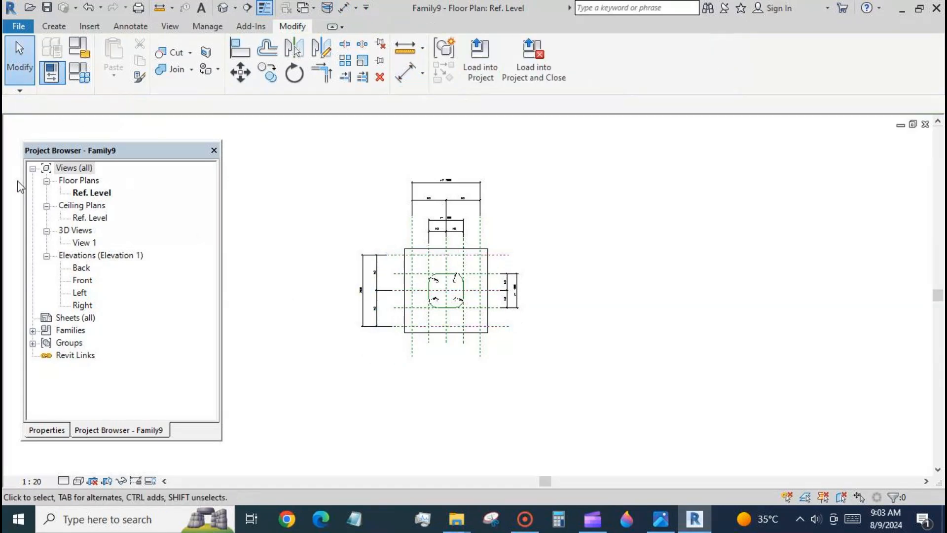
Set the view scale to 1:50 and label the overall vertical dimension of the outer planes with the w2 parameter
click(32, 481)
click(22, 374)
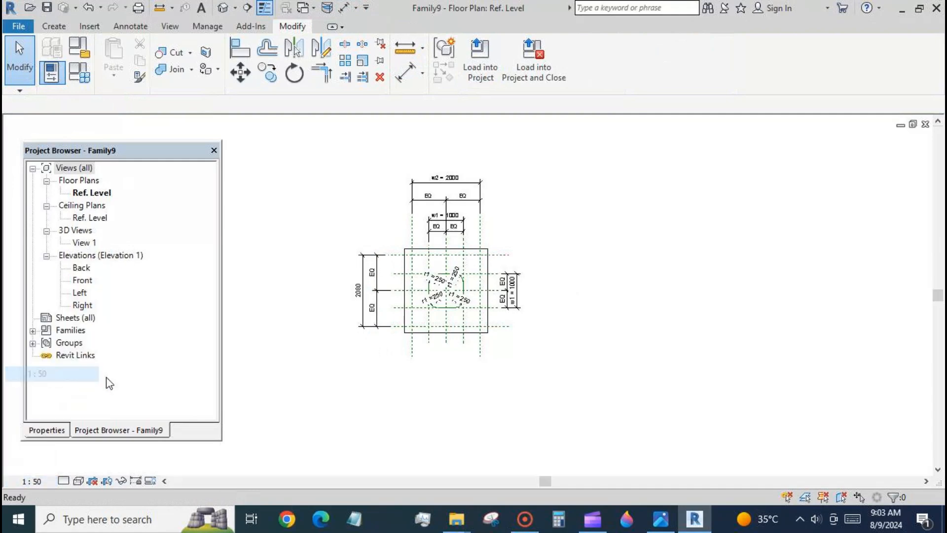
click(356, 292)
click(582, 57)
click(533, 153)
key(Escape)
key(Escape)
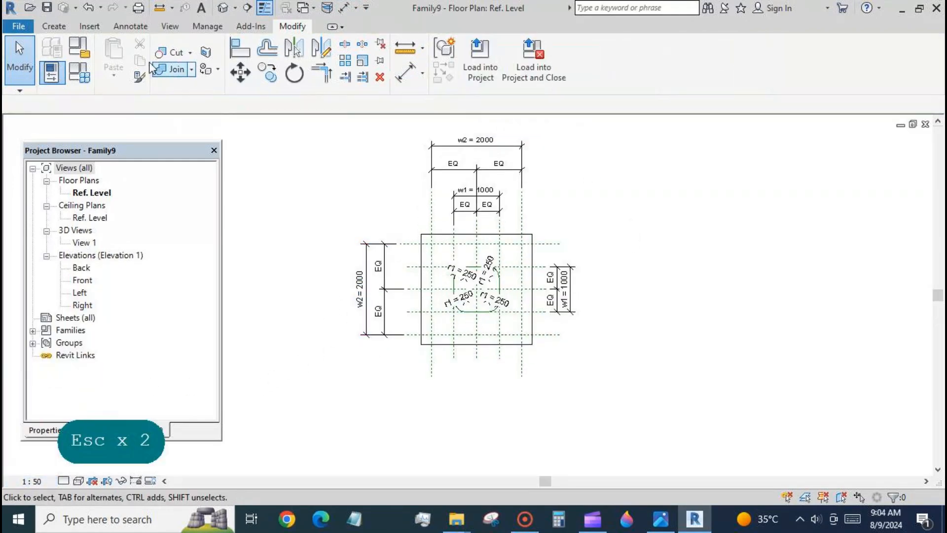
Draw a reference line rectangle between the opposite corner intersections of the four outer reference planes
click(53, 27)
click(695, 59)
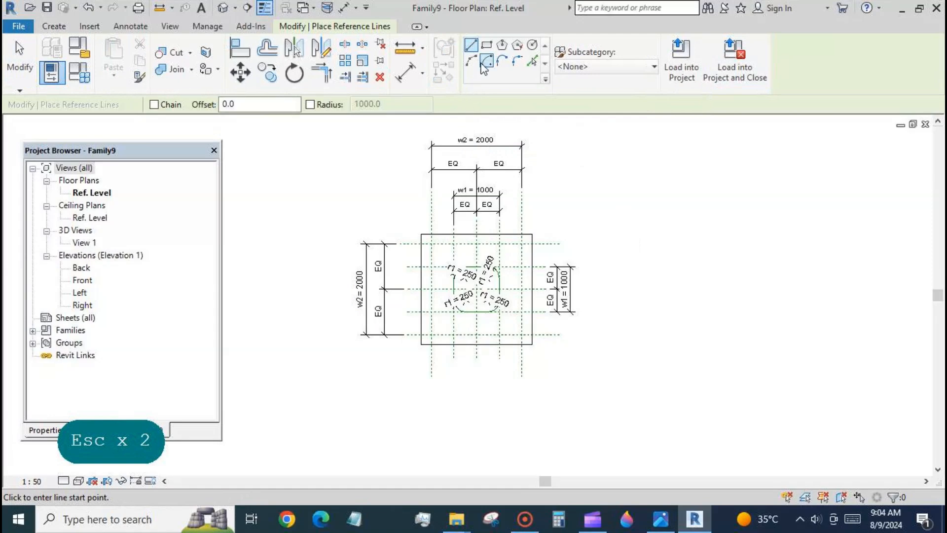
click(486, 45)
click(432, 244)
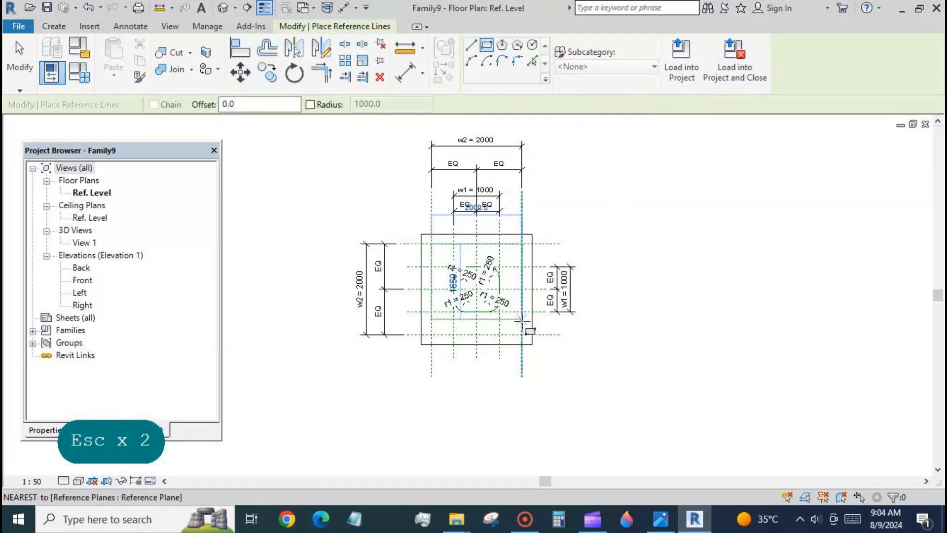
click(522, 335)
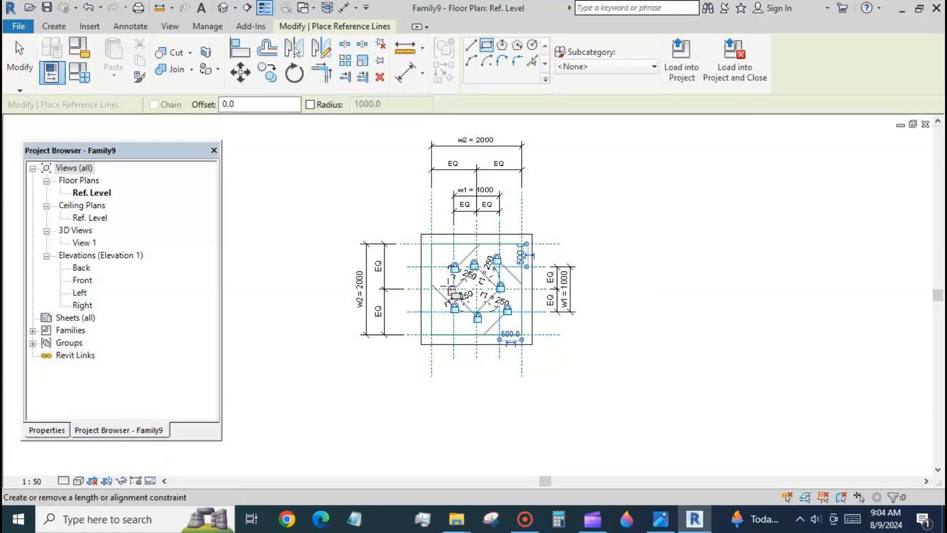
Round the two upper corners of the outer reference line square with fillet arcs of about 540 and 500 mm radius
click(517, 61)
click(432, 259)
click(446, 243)
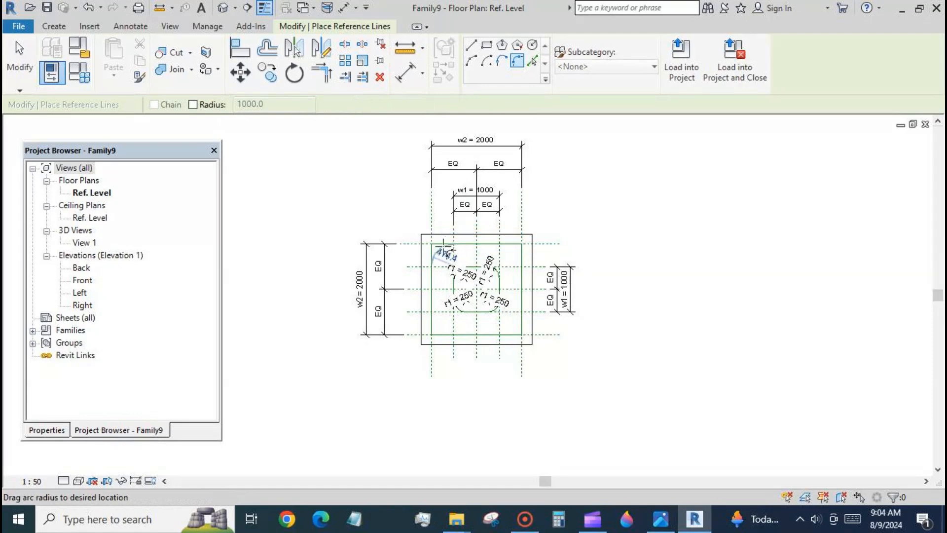
click(444, 253)
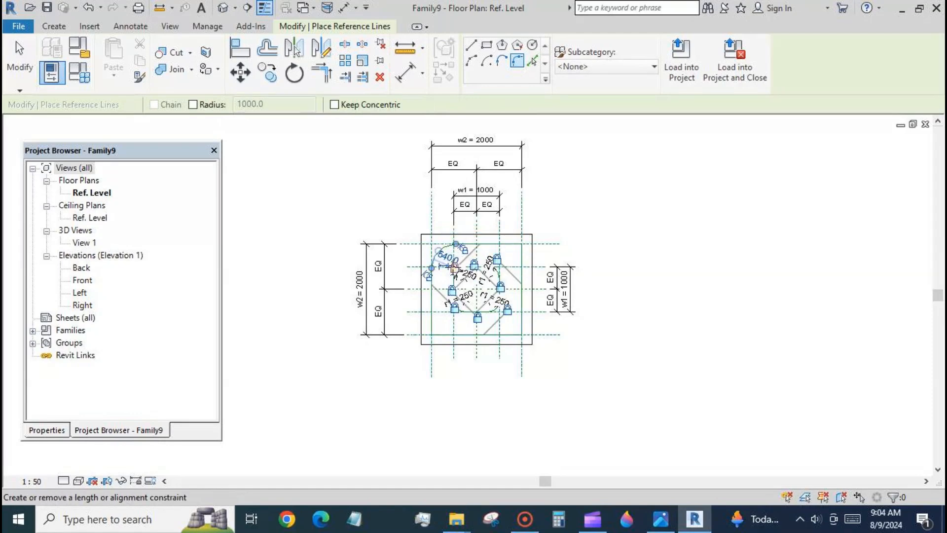
scroll(497, 253, up, 3)
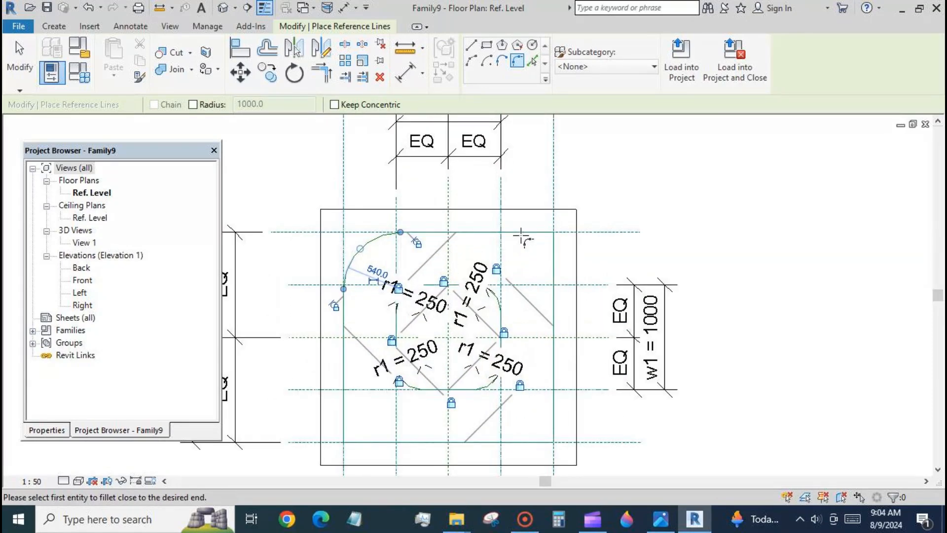
click(553, 257)
click(541, 250)
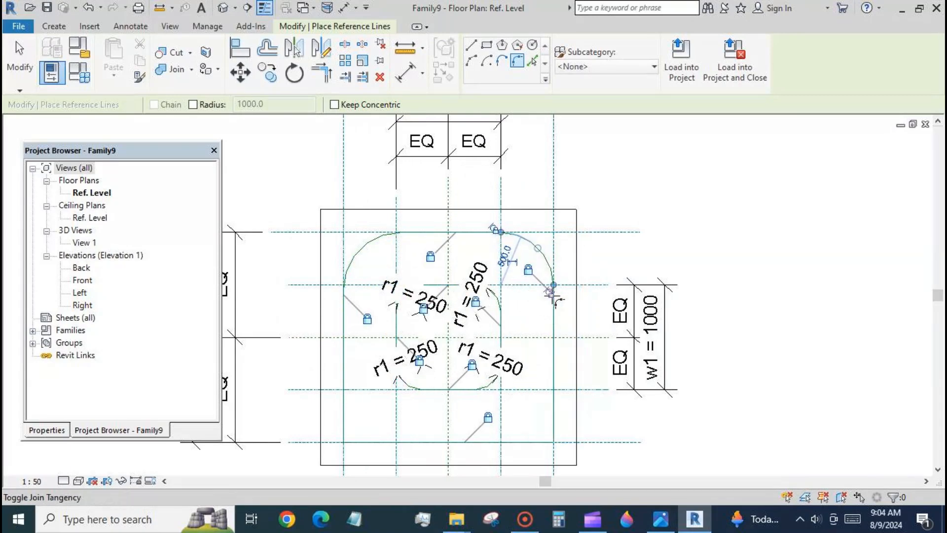
Round the two lower corners of the outer reference line square with fillet arcs of about 580 mm radius
scroll(538, 212, down, 1)
click(553, 407)
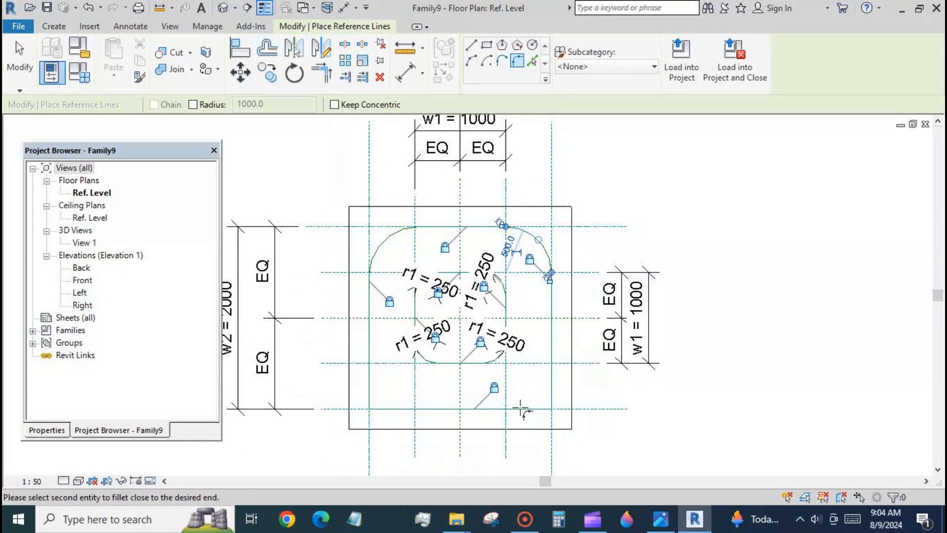
click(522, 409)
click(538, 389)
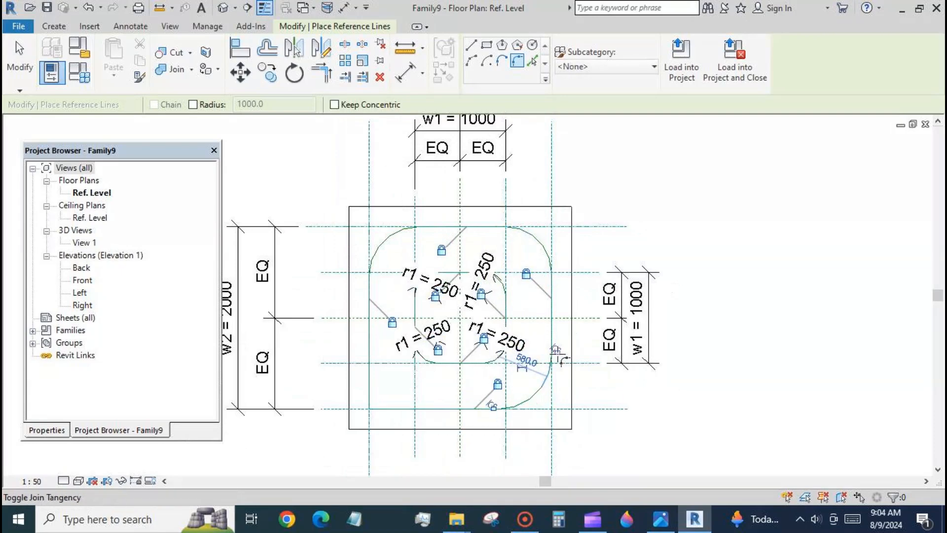
click(370, 381)
click(397, 408)
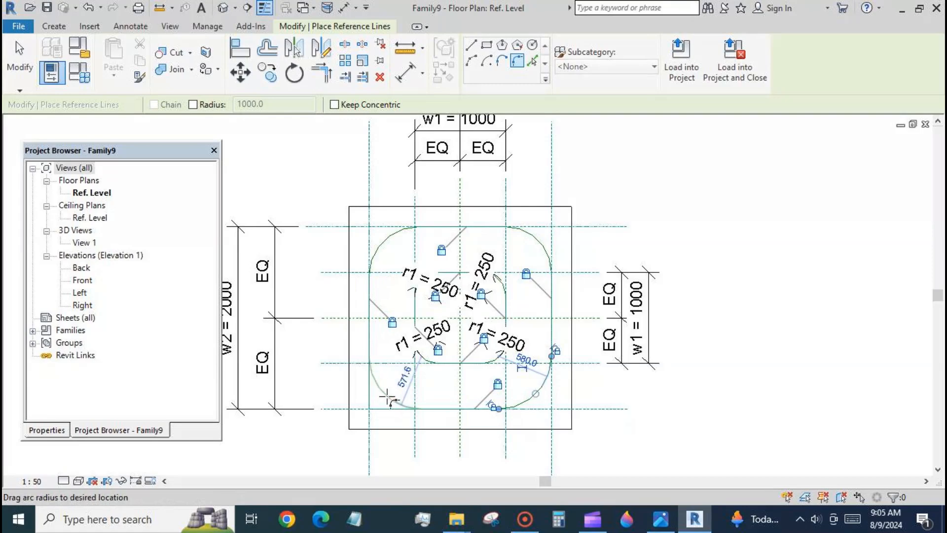
click(388, 388)
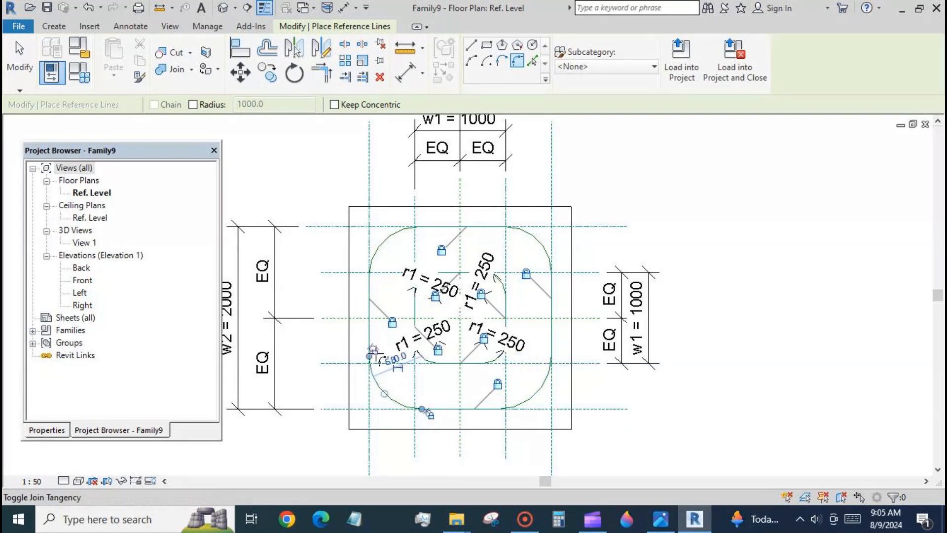
click(20, 59)
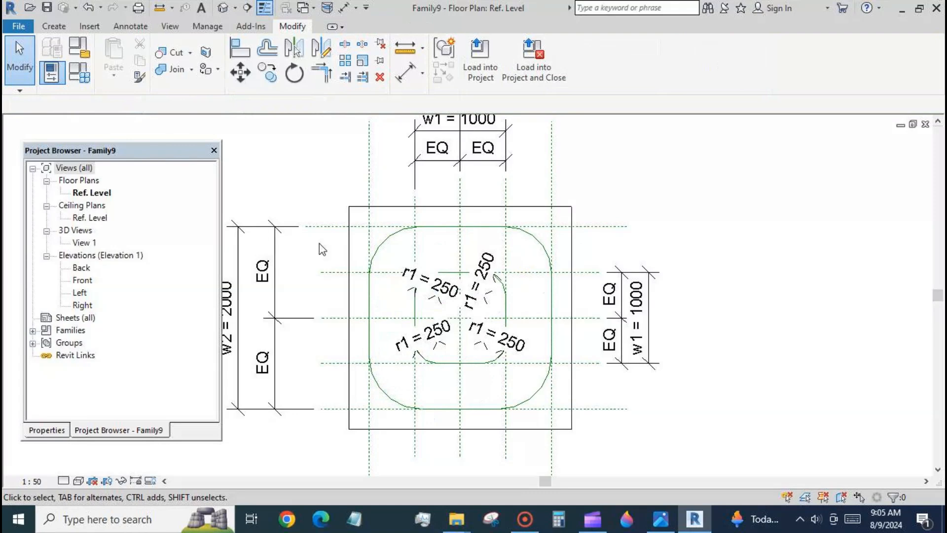
Make the outer square's upper-left arc radius a permanent dimension and label it with a new family type parameter r2
click(381, 249)
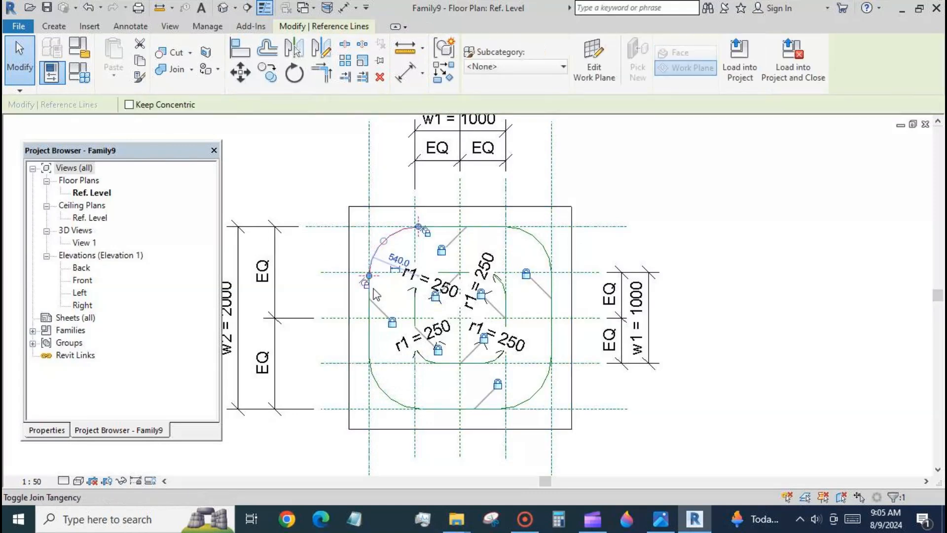
click(395, 268)
click(611, 59)
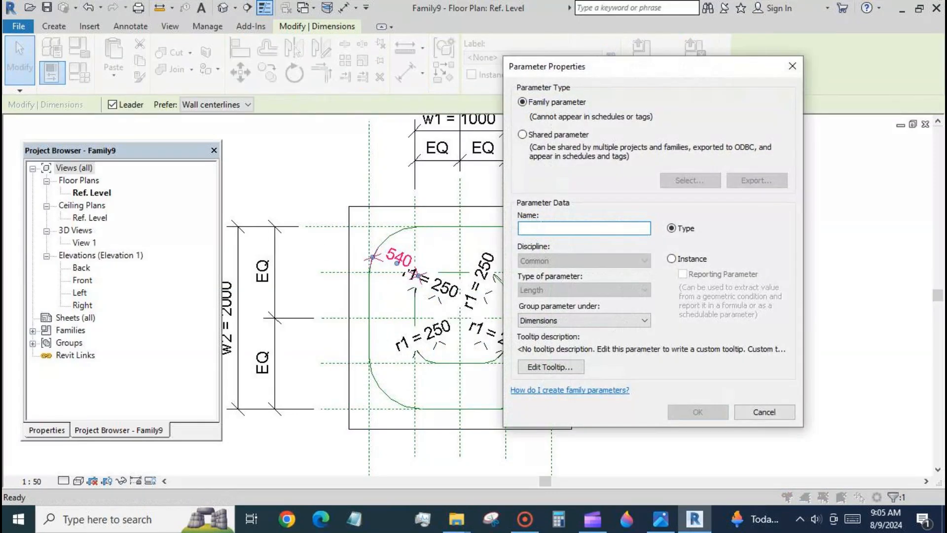
text(r2)
click(696, 412)
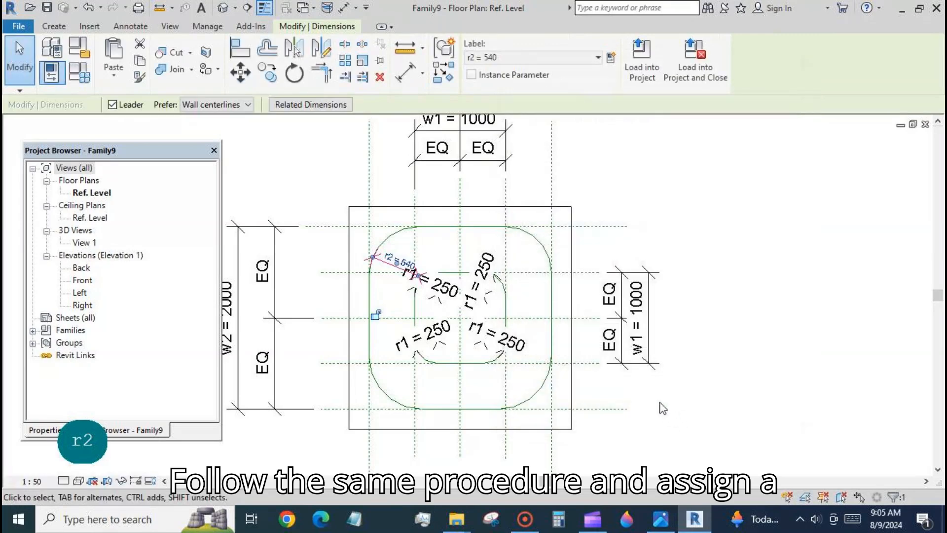
Make the radii of the outer square's upper-right and lower-right arcs permanent dimensions and label both with r2
click(548, 257)
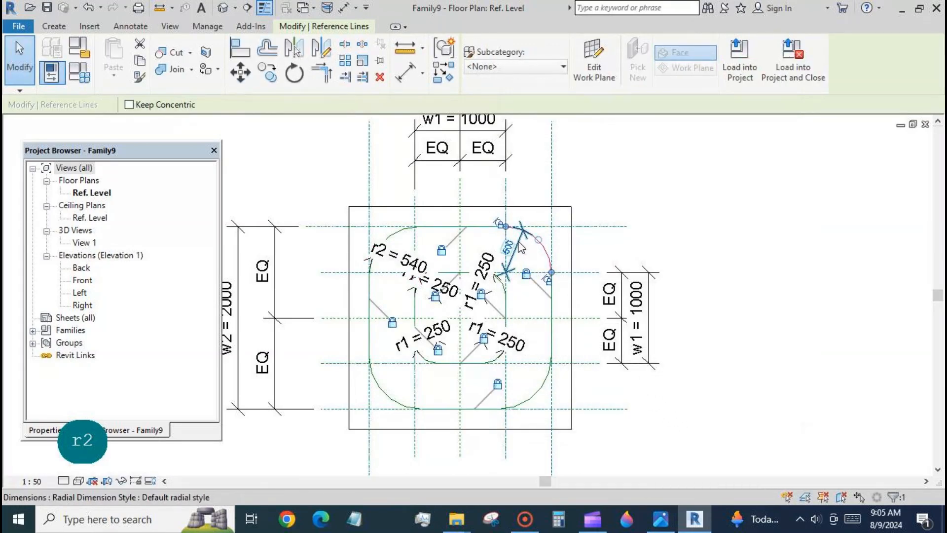
click(518, 242)
click(598, 58)
click(588, 140)
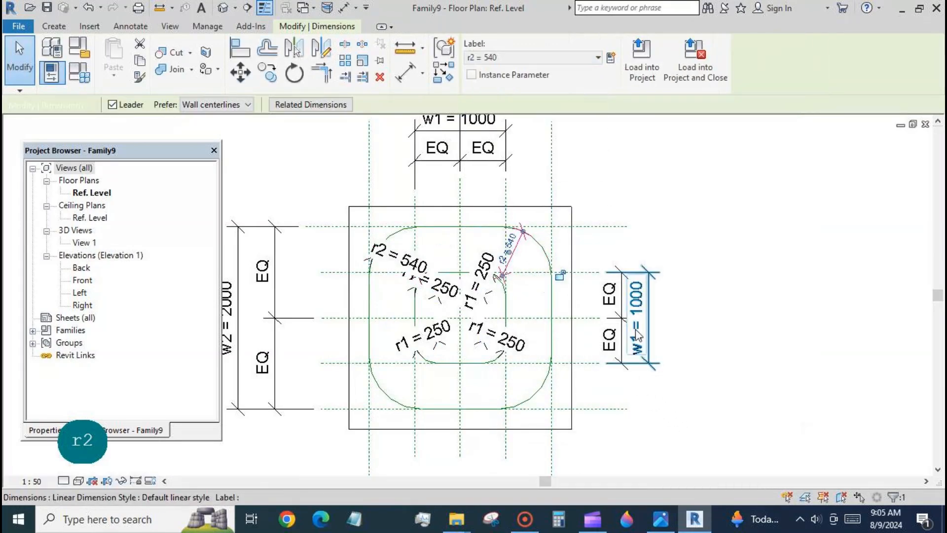
click(542, 381)
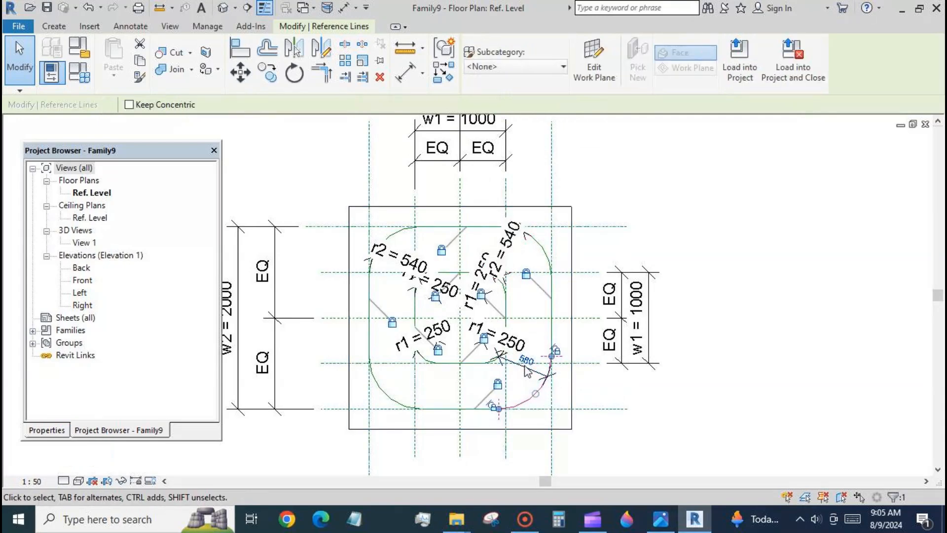
click(524, 367)
click(597, 57)
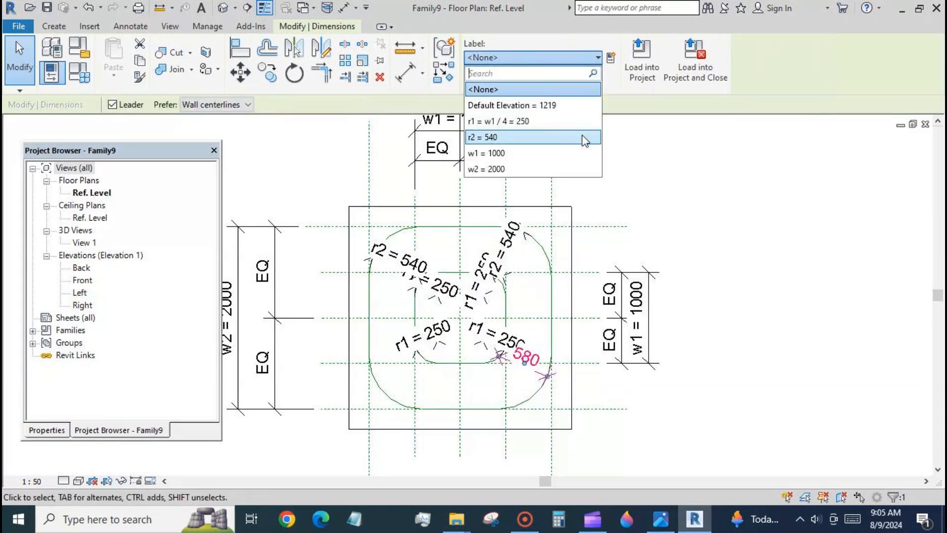
click(585, 138)
Make the radius of the outer square's lower-left arc a permanent dimension labelled with r2
click(390, 397)
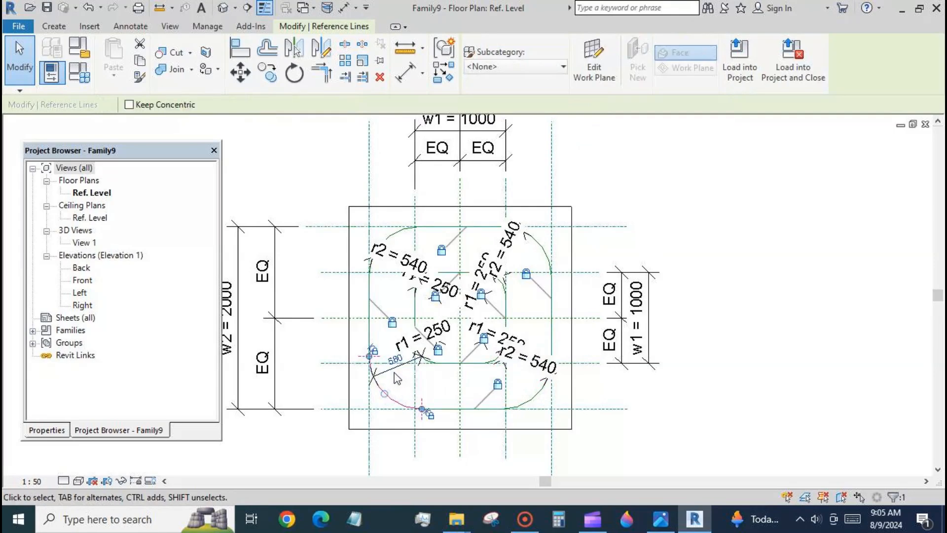
click(408, 359)
click(597, 57)
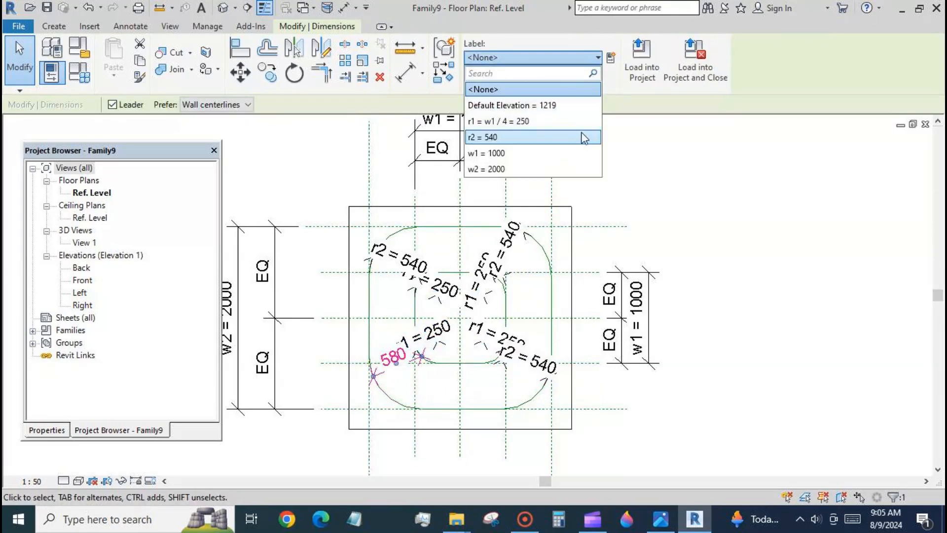
click(585, 137)
click(618, 206)
Flex the family by applying a w2 value of 3000 and an r2 value of 800 in the family types
scroll(680, 173, down, 2)
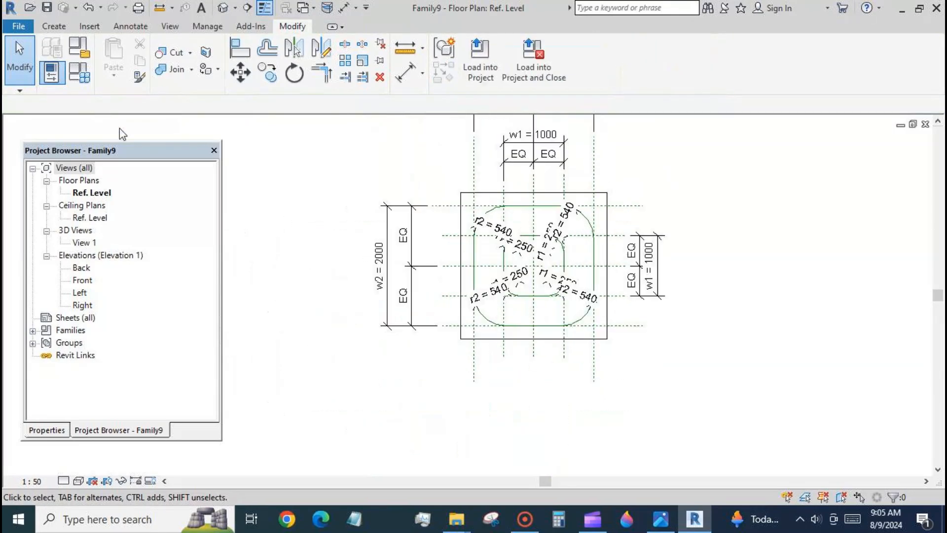
click(79, 73)
click(150, 230)
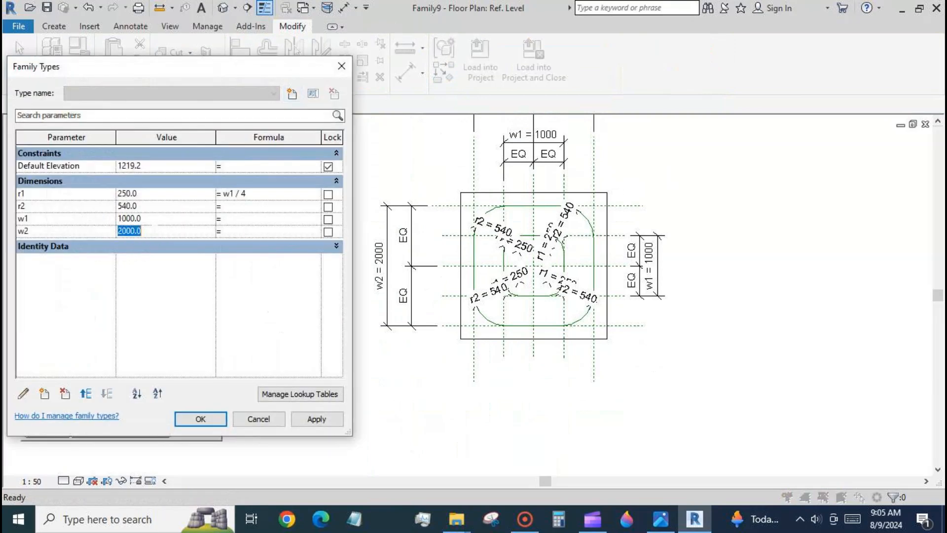
text(3000)
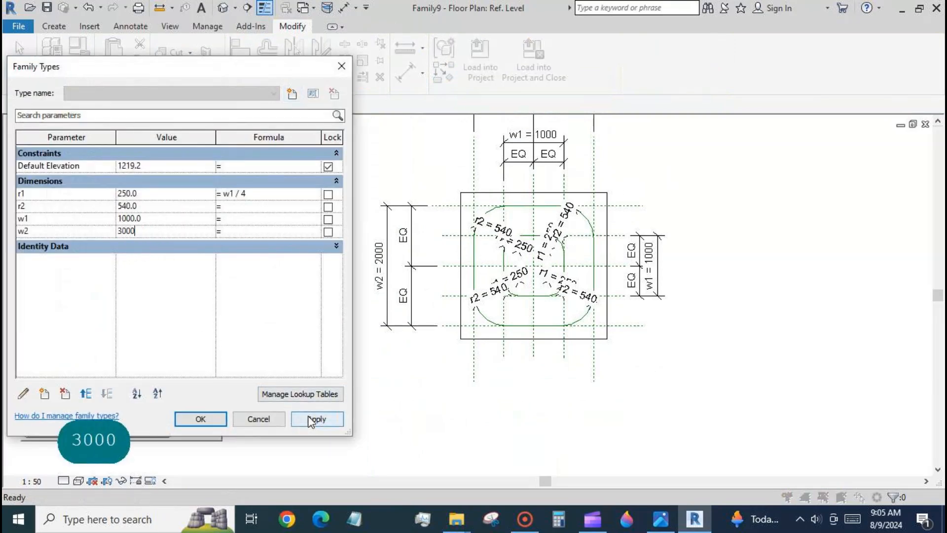
click(316, 419)
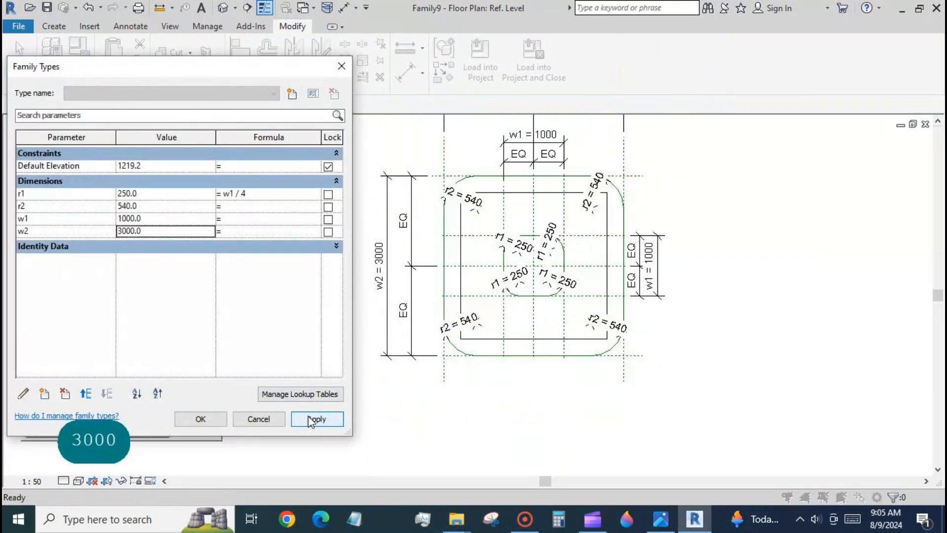
click(155, 206)
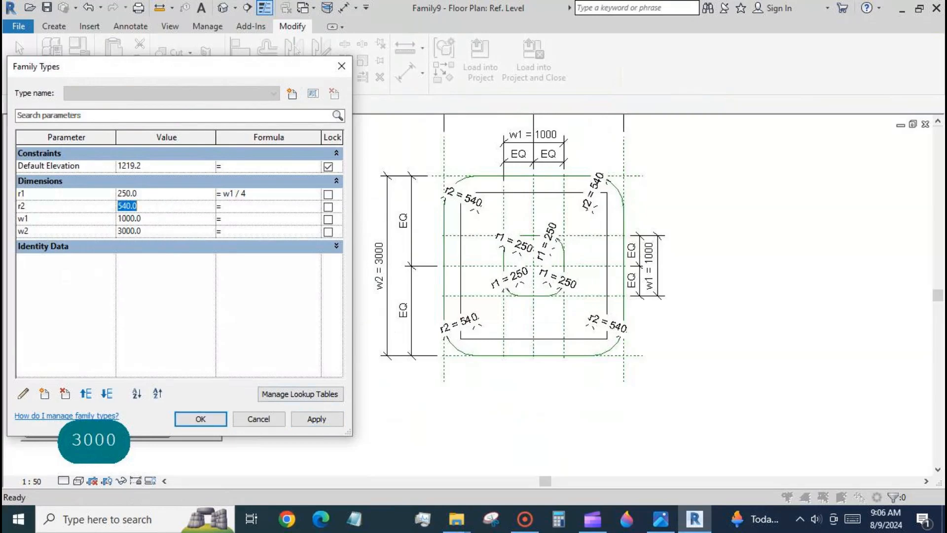
text(800)
click(320, 417)
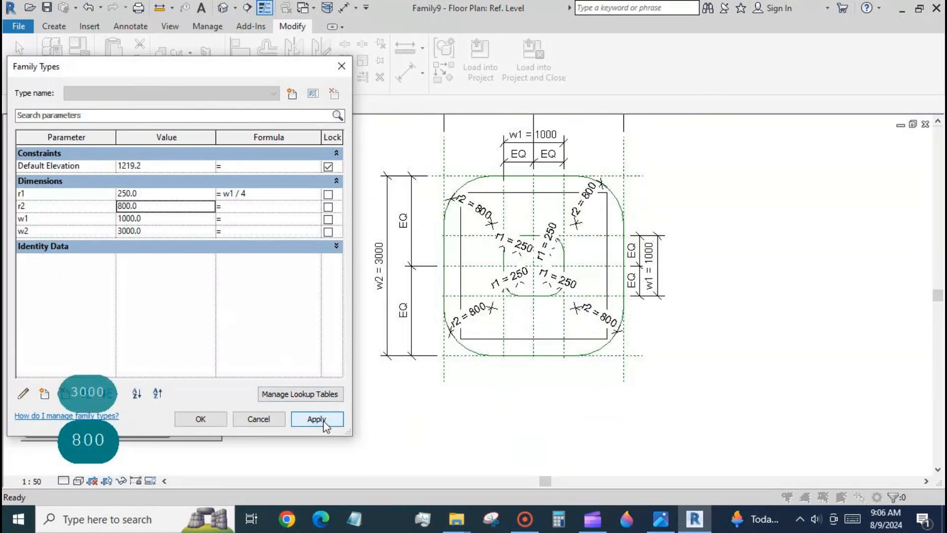
Give the r2 parameter the formula w2/4 and apply it
click(243, 210)
text(w2/4)
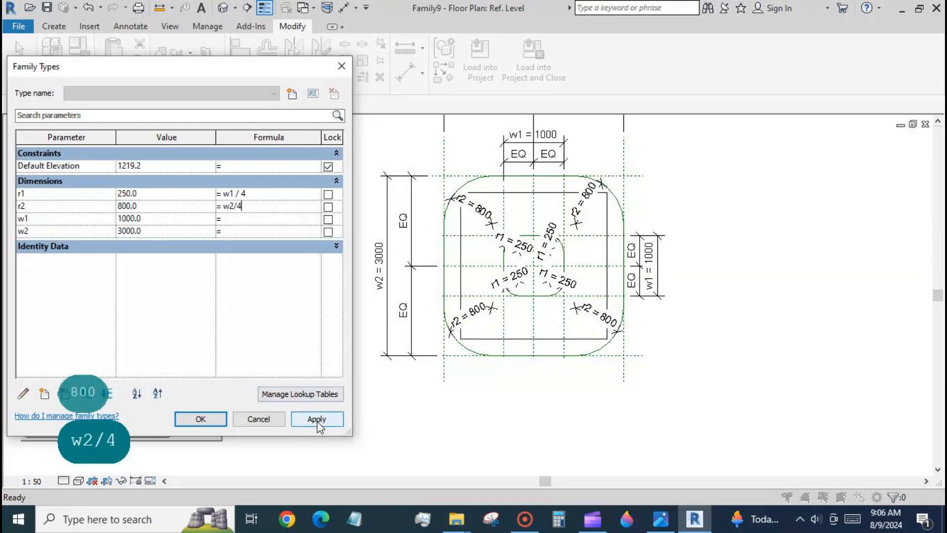
click(317, 420)
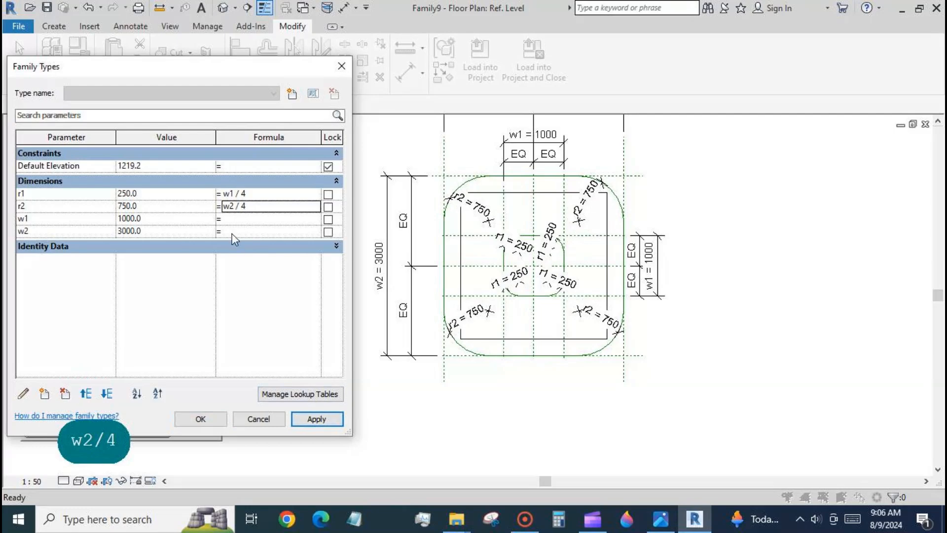
Set w2 to 2000, apply the value and close the family types
click(173, 232)
text(200)
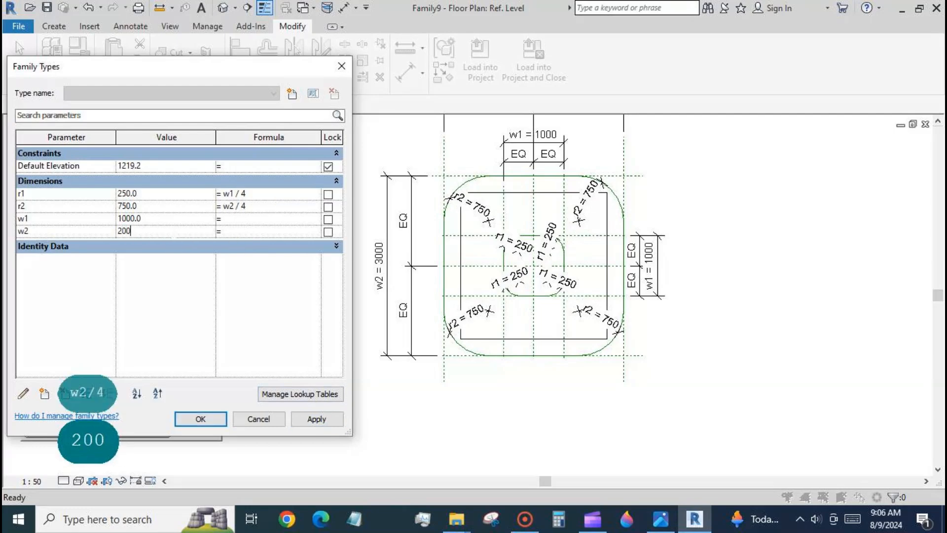
click(307, 420)
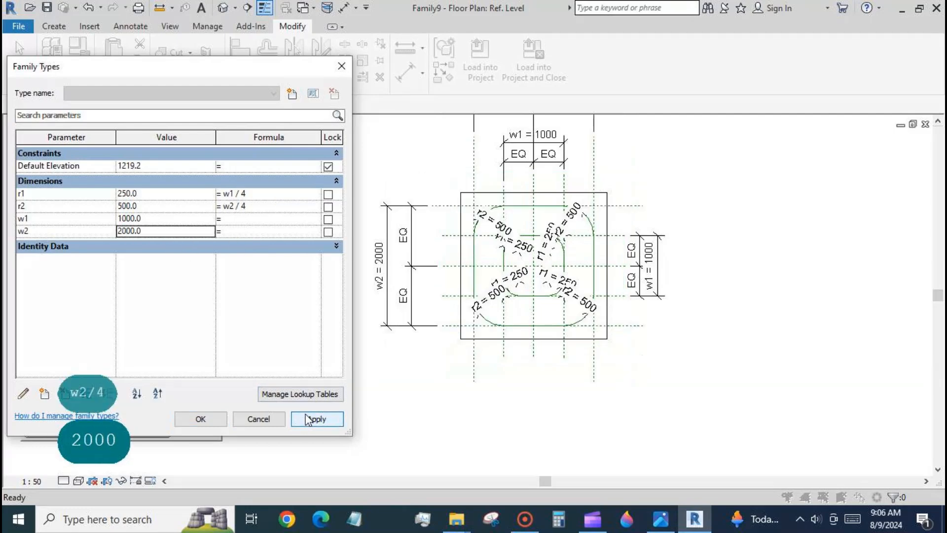
click(201, 418)
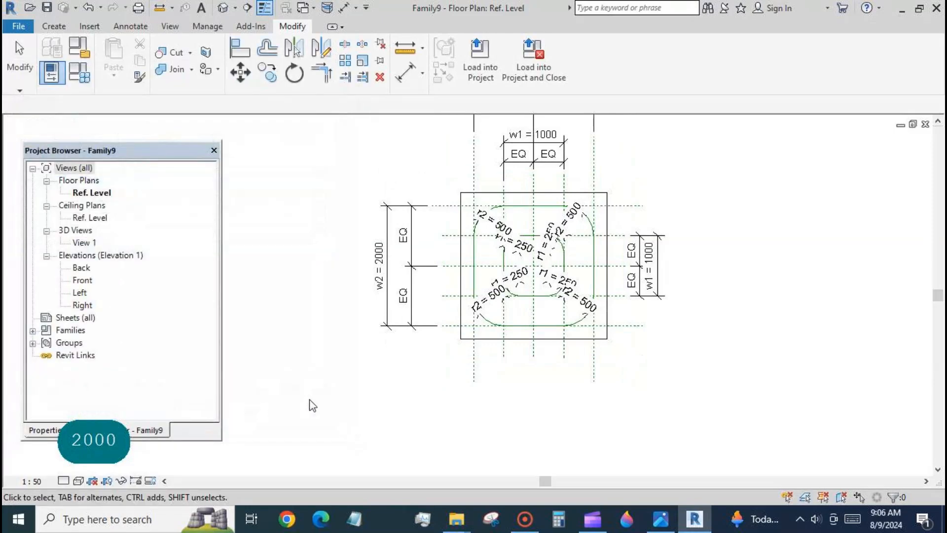
Start a blend and pick the outer rounded square's reference lines as its base boundary, locking the sides and arcs to them
scroll(612, 250, up, 2)
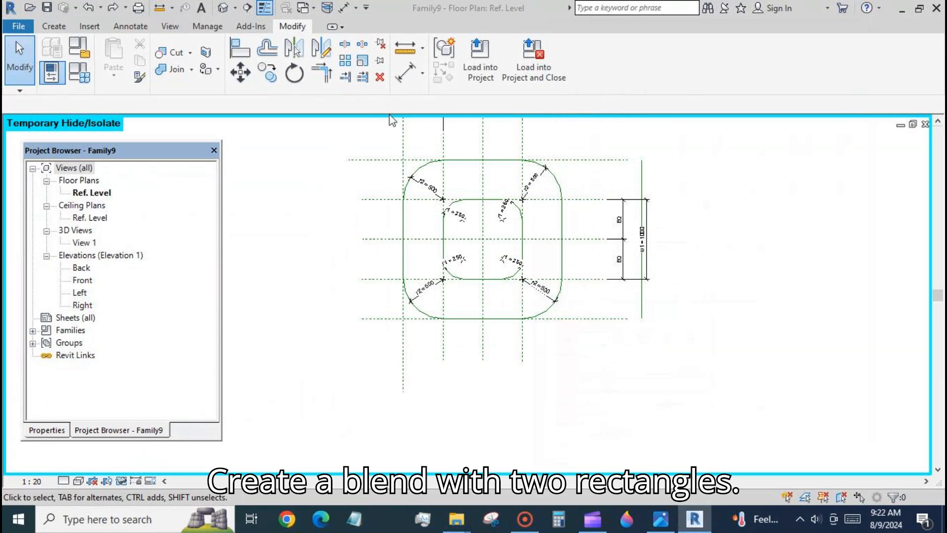
click(54, 27)
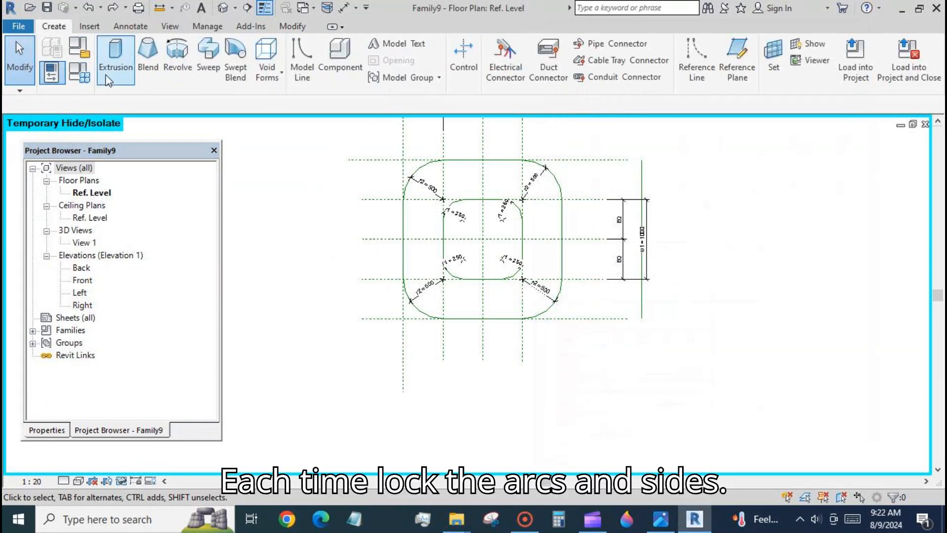
click(143, 56)
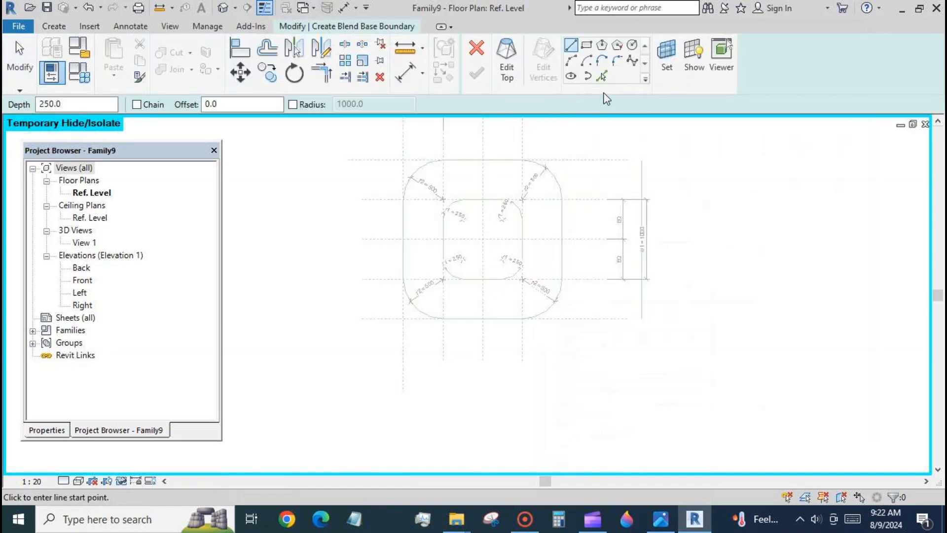
click(602, 79)
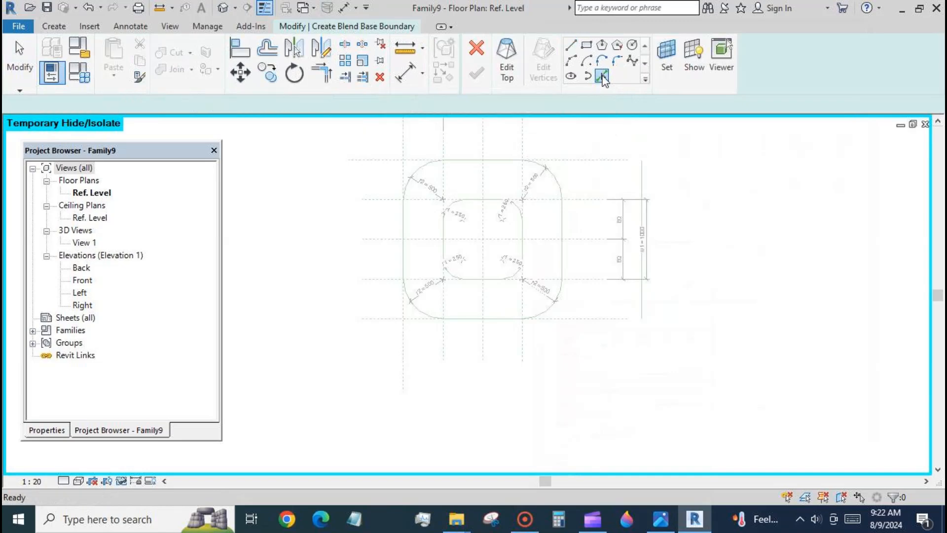
click(508, 159)
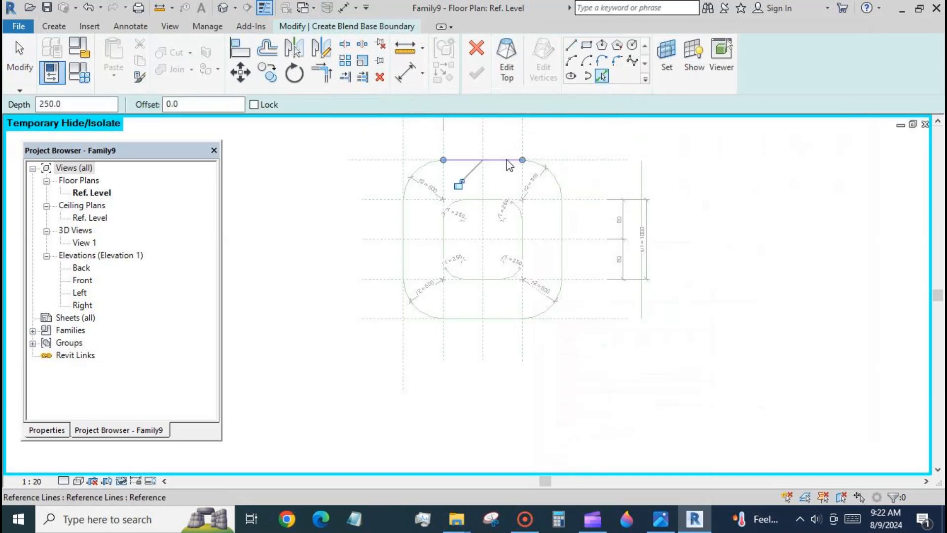
click(419, 172)
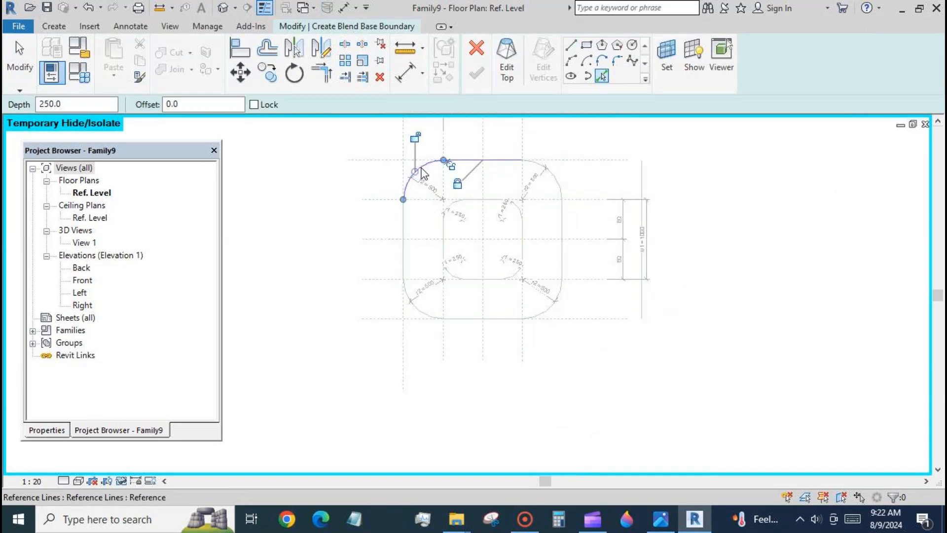
click(404, 226)
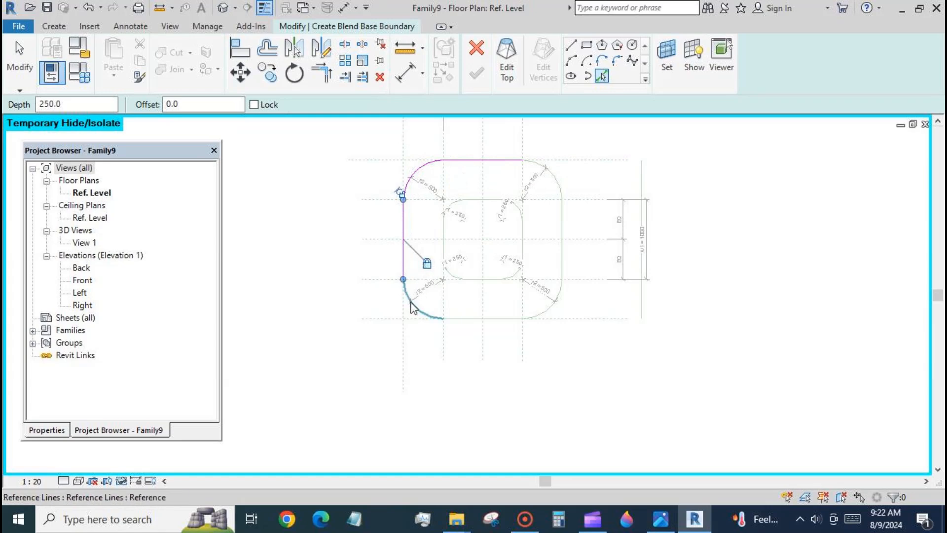
click(399, 309)
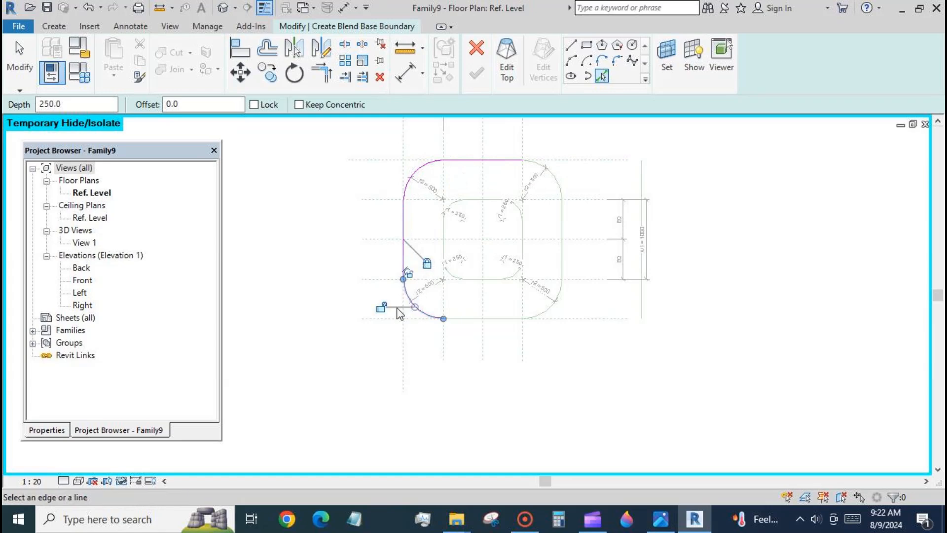
click(474, 320)
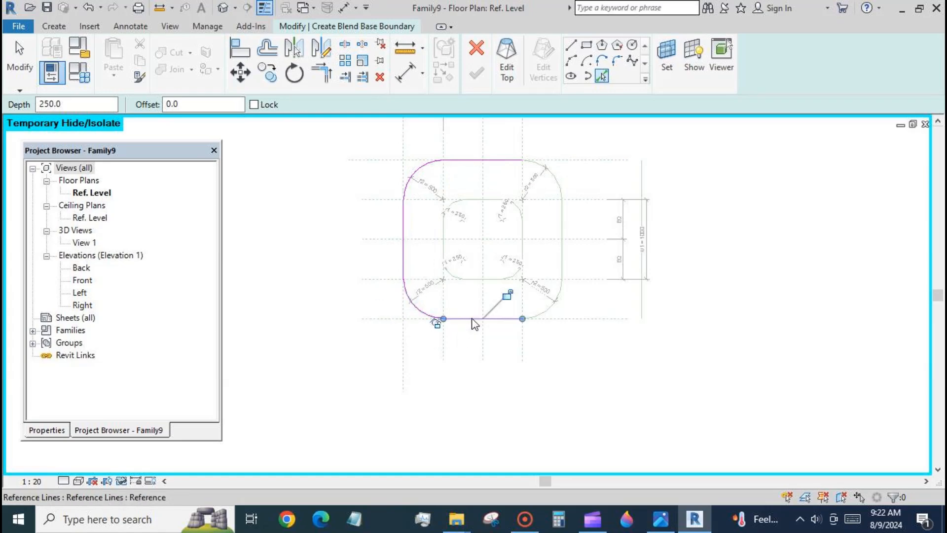
click(551, 311)
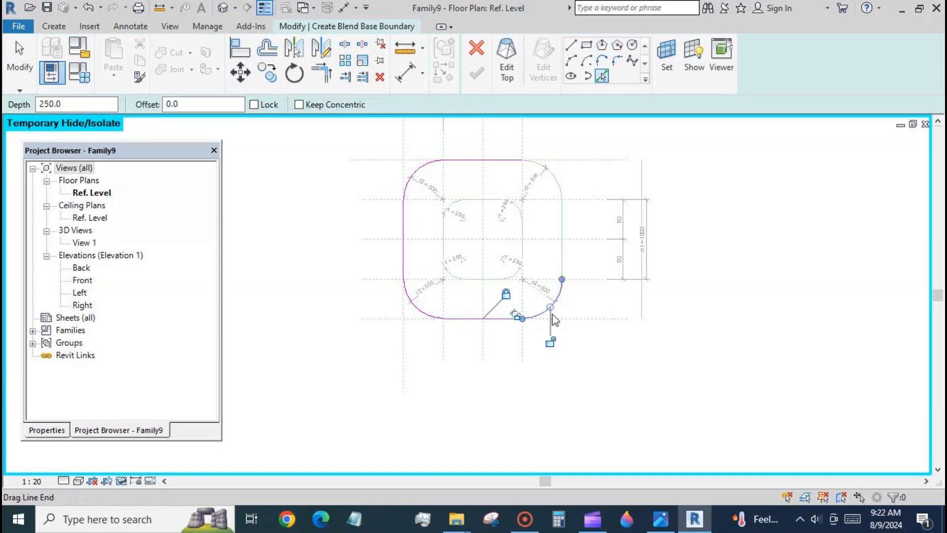
click(563, 256)
click(555, 182)
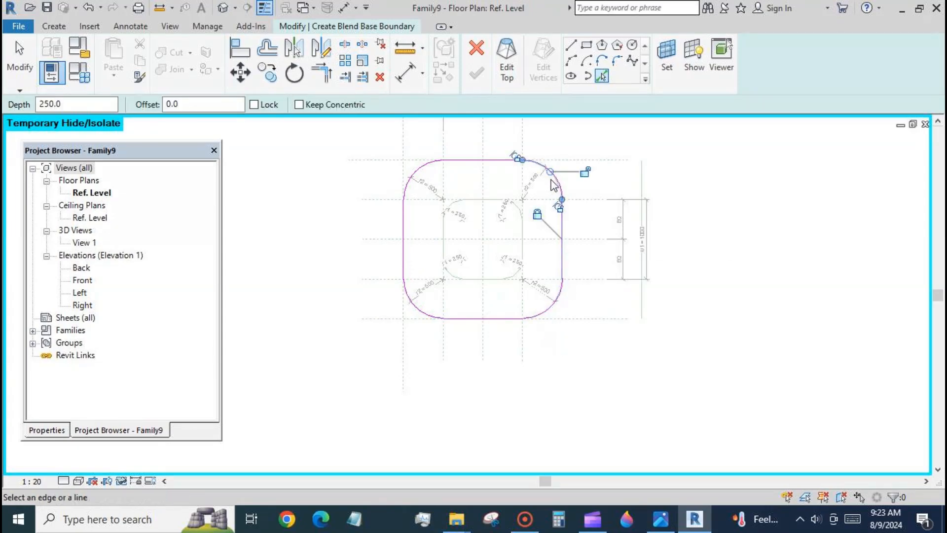
Pick the inner rounded square's sides and arcs as the blend's top boundary, lock them to the reference lines and finish the blend
click(507, 62)
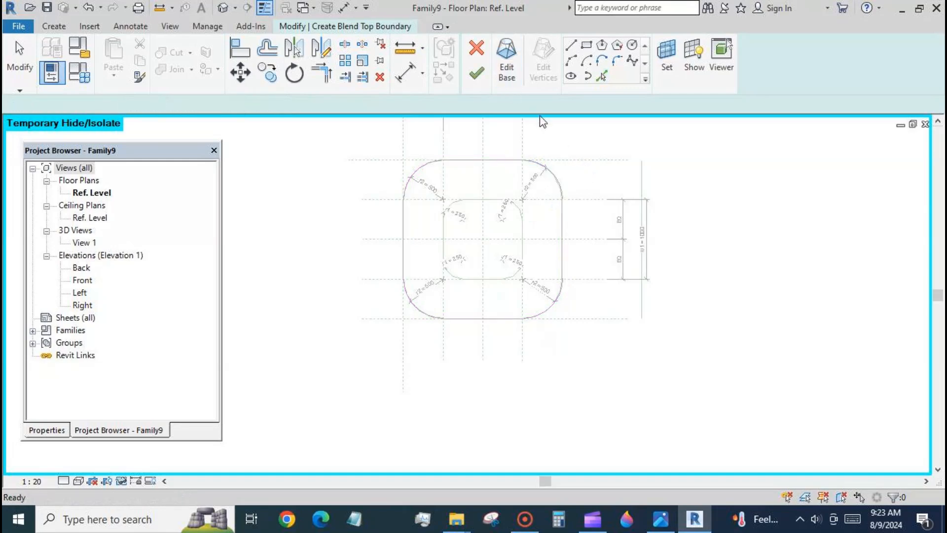
click(502, 203)
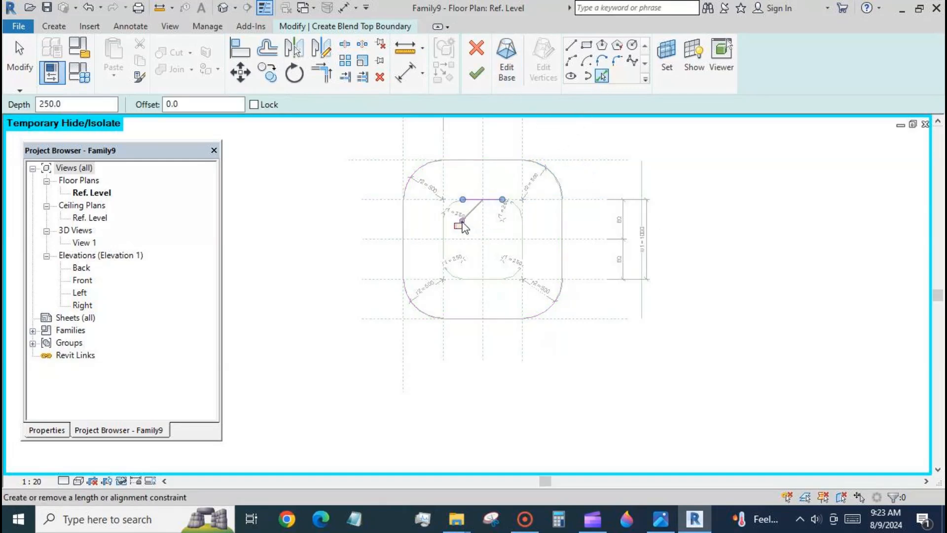
click(452, 208)
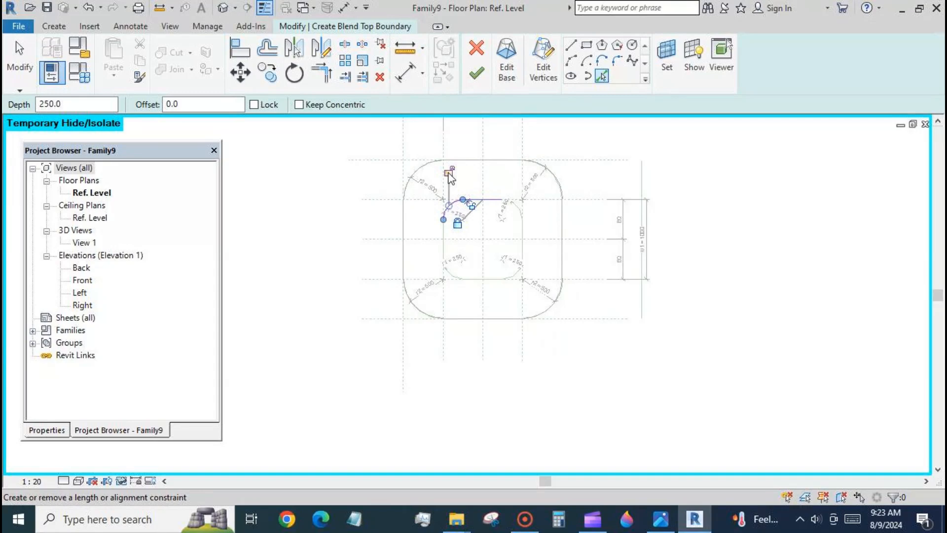
click(443, 245)
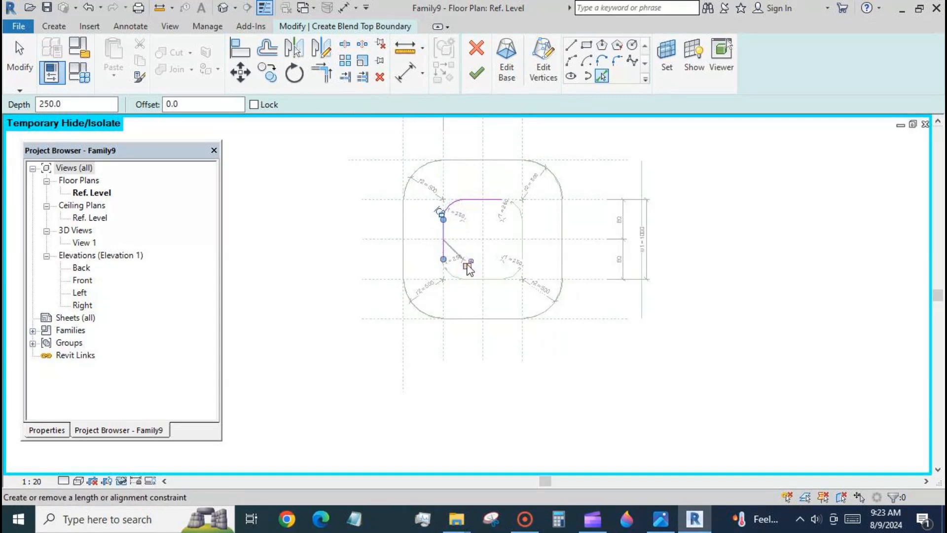
click(450, 273)
click(414, 274)
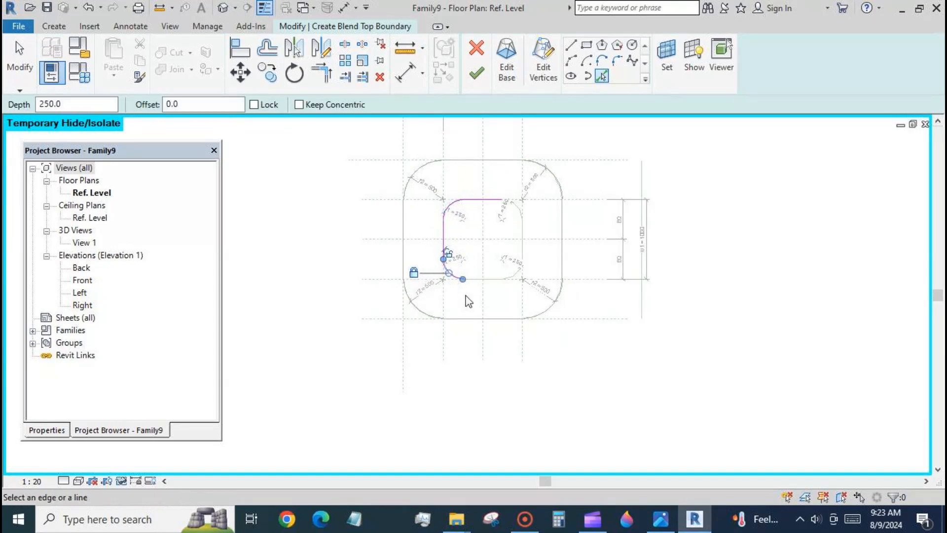
click(492, 283)
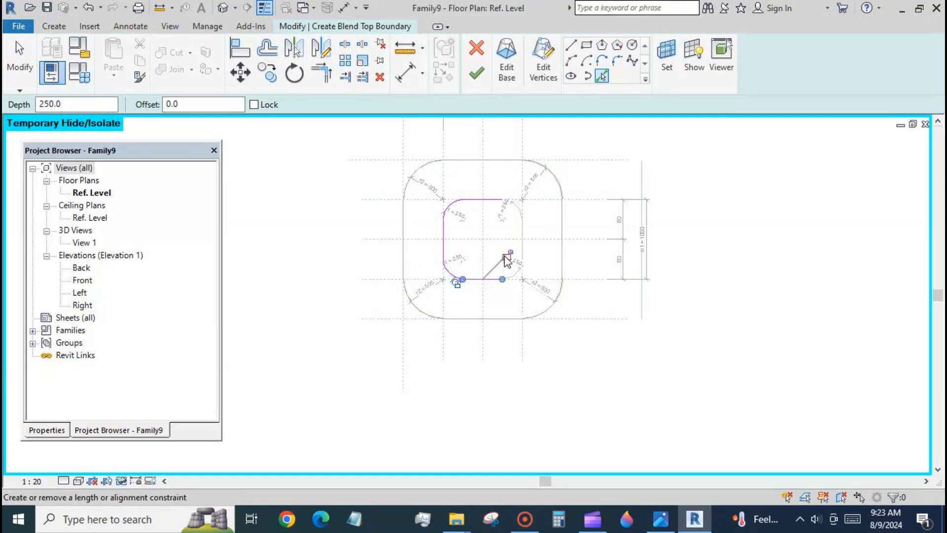
click(517, 279)
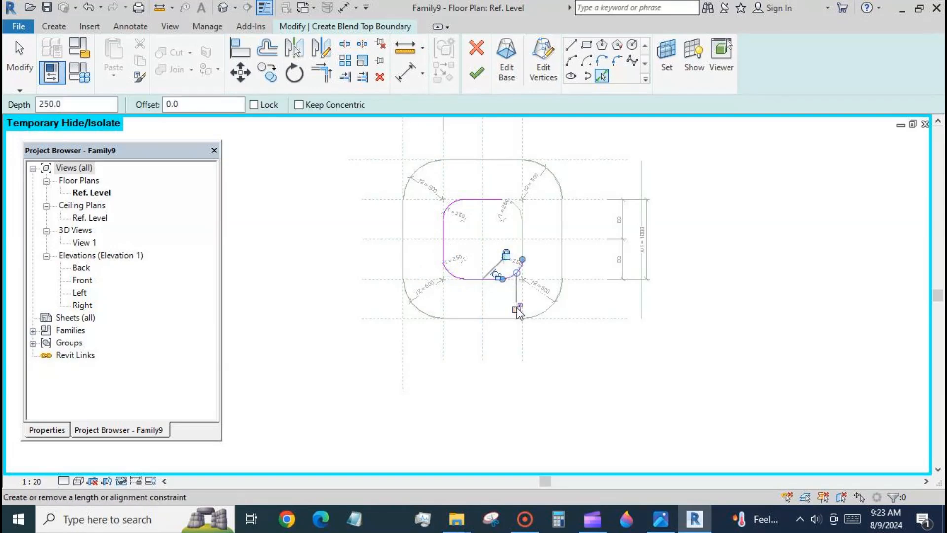
click(525, 239)
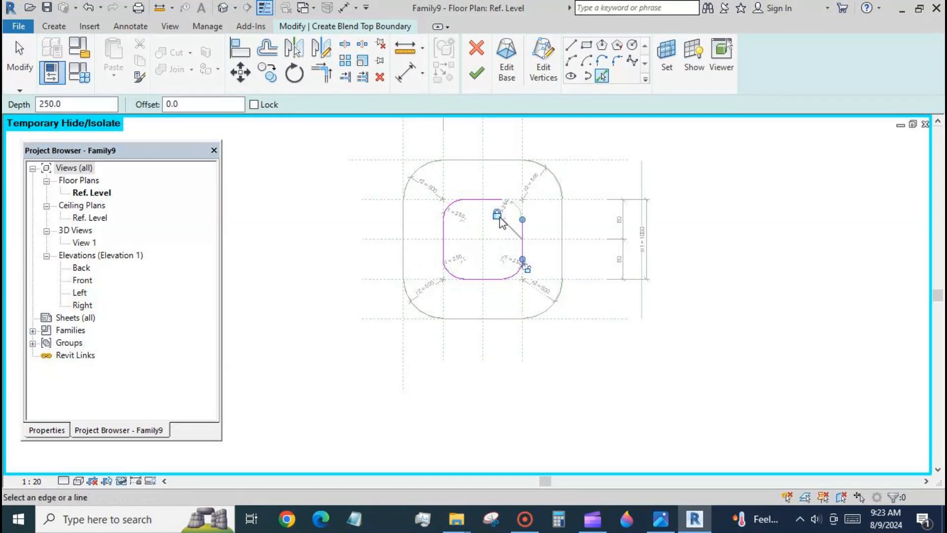
click(517, 208)
click(518, 212)
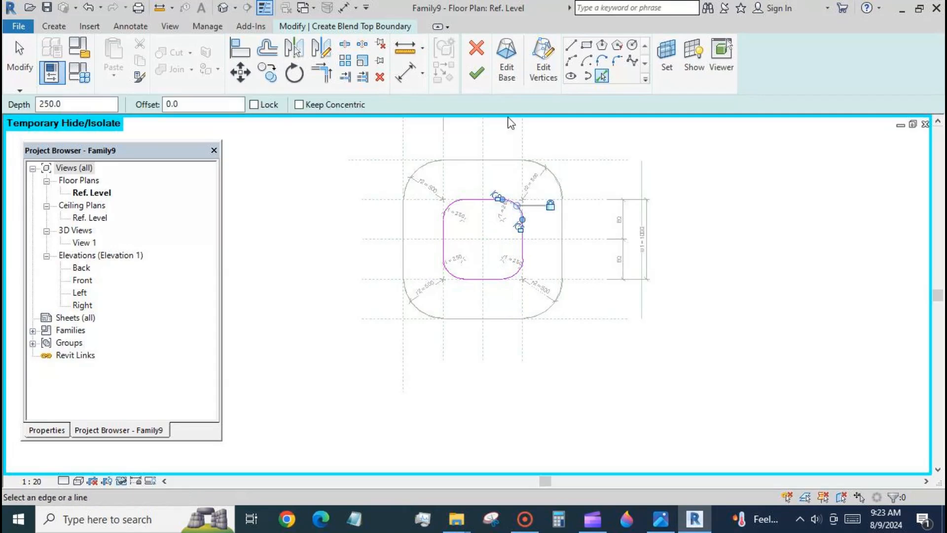
click(477, 75)
click(637, 377)
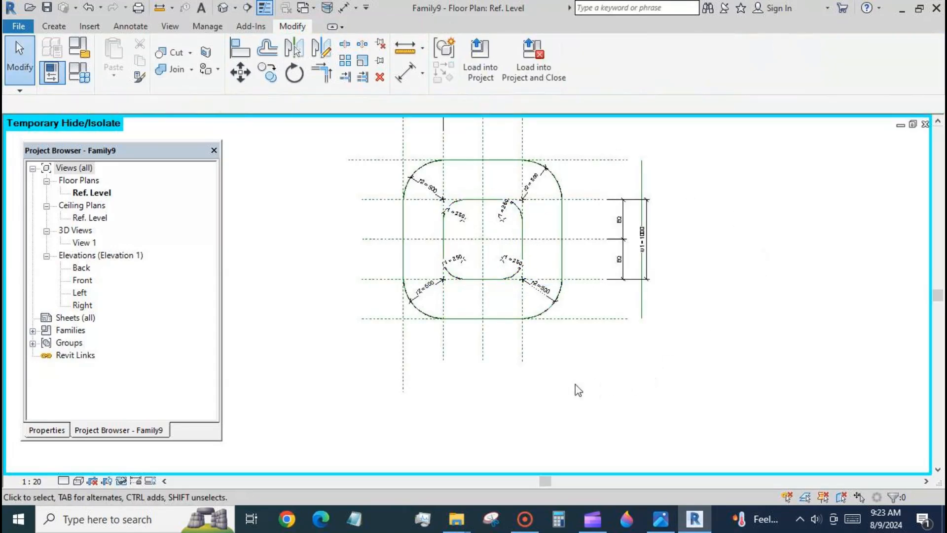
Open the Front elevation and examine the blend's profile above the reference level
double_click(81, 280)
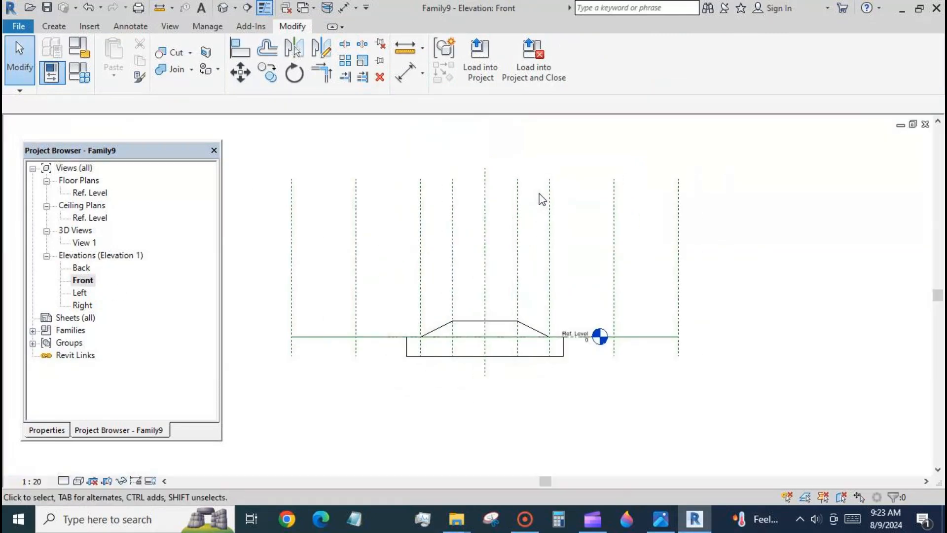
scroll(485, 385, up, 1)
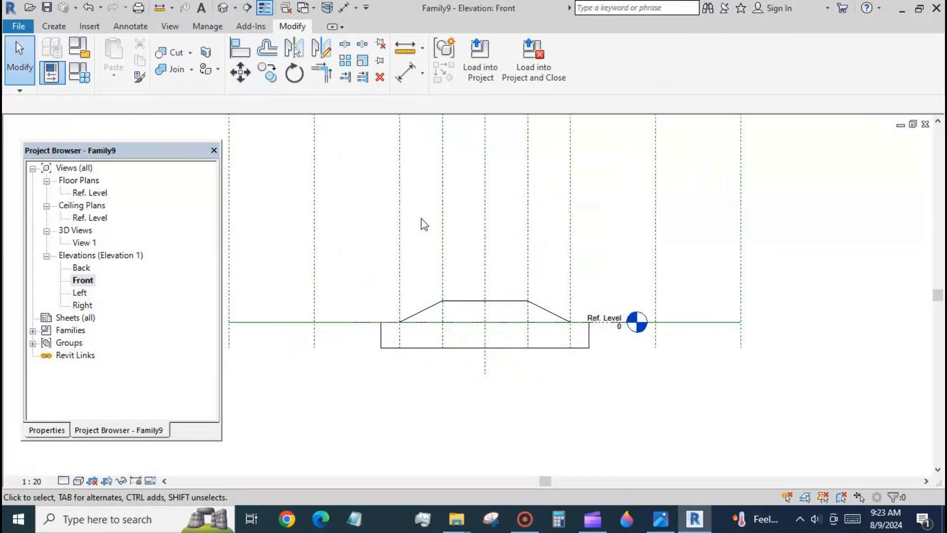
scroll(422, 187, down, 1)
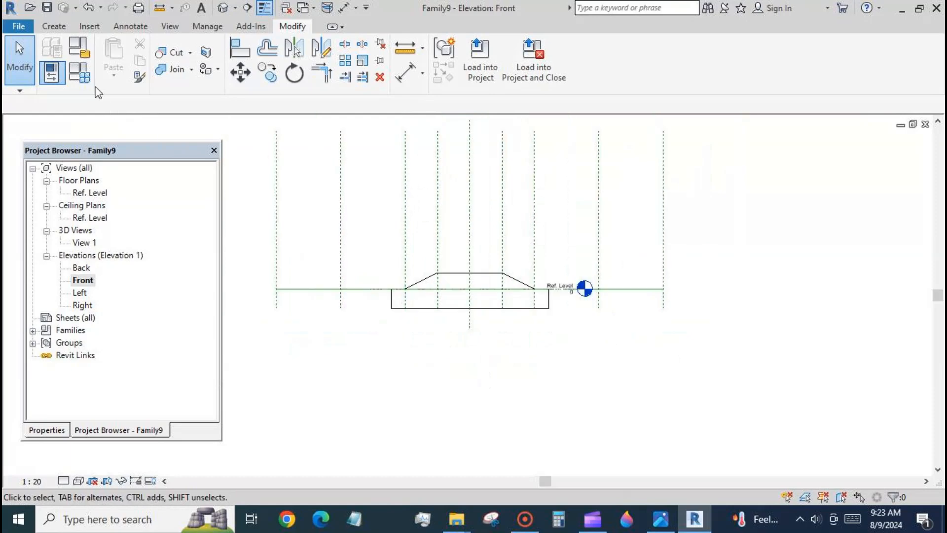
click(54, 26)
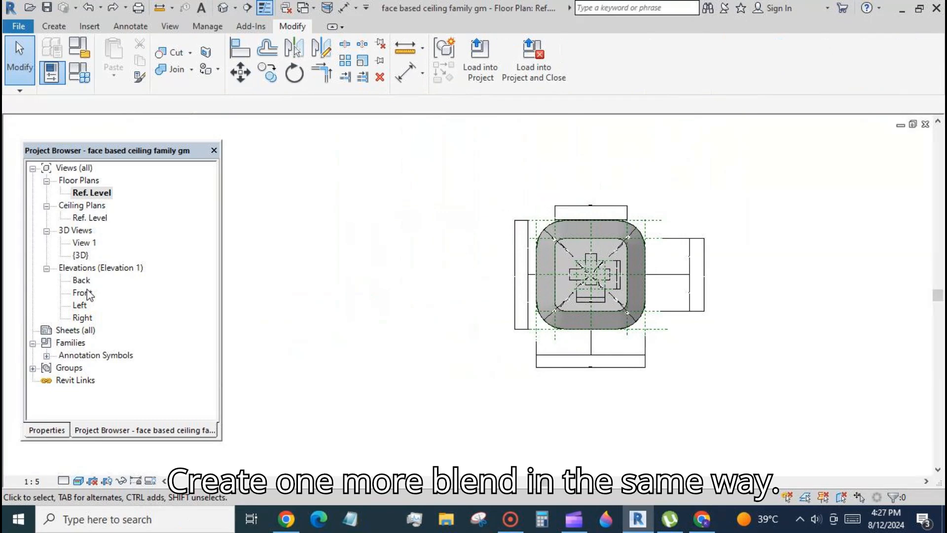
In the Front elevation of the face based ceiling family, draw a horizontal reference plane below the host, about 479 mm under the Ref. Level
double_click(84, 293)
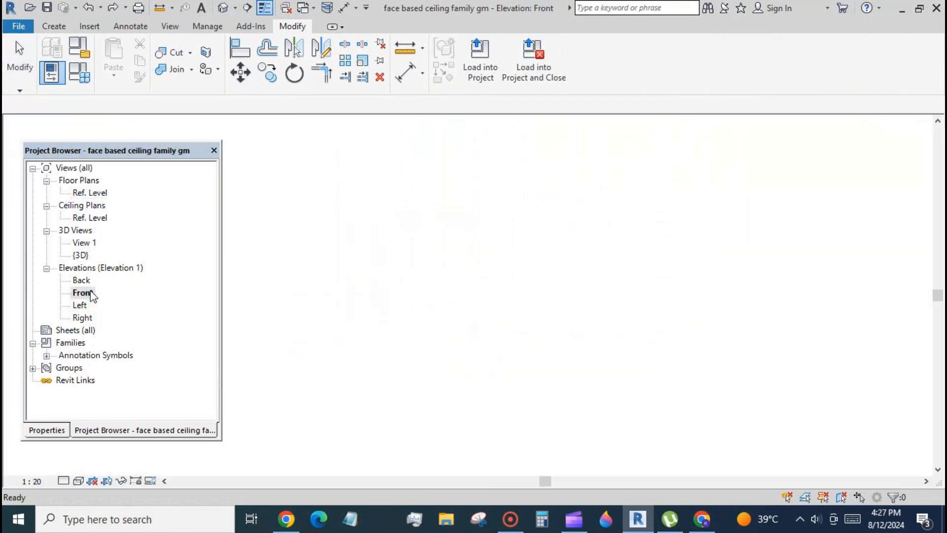
click(53, 26)
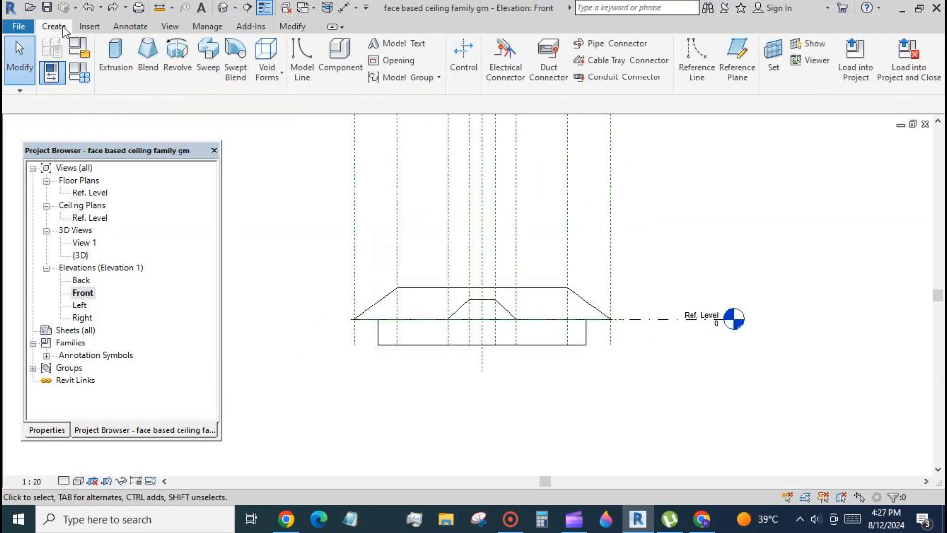
click(737, 53)
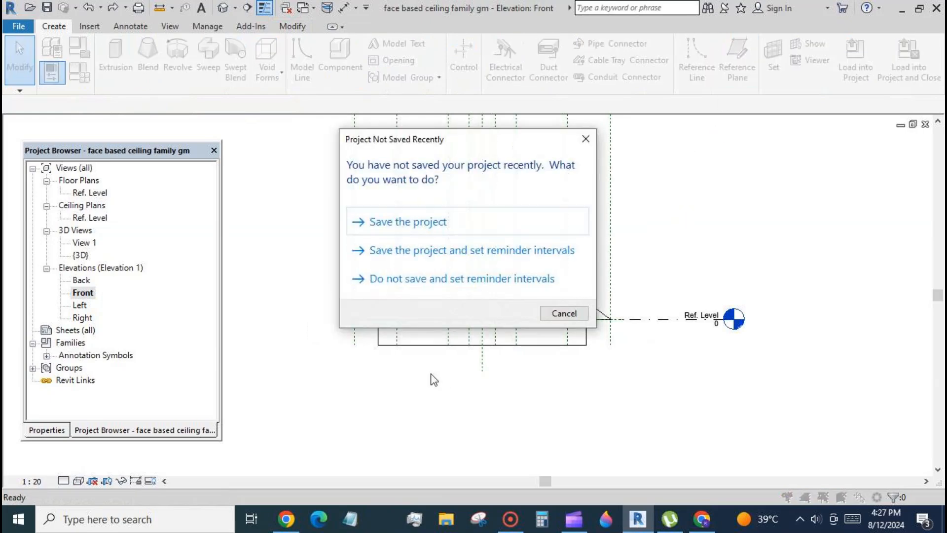
click(562, 313)
click(342, 359)
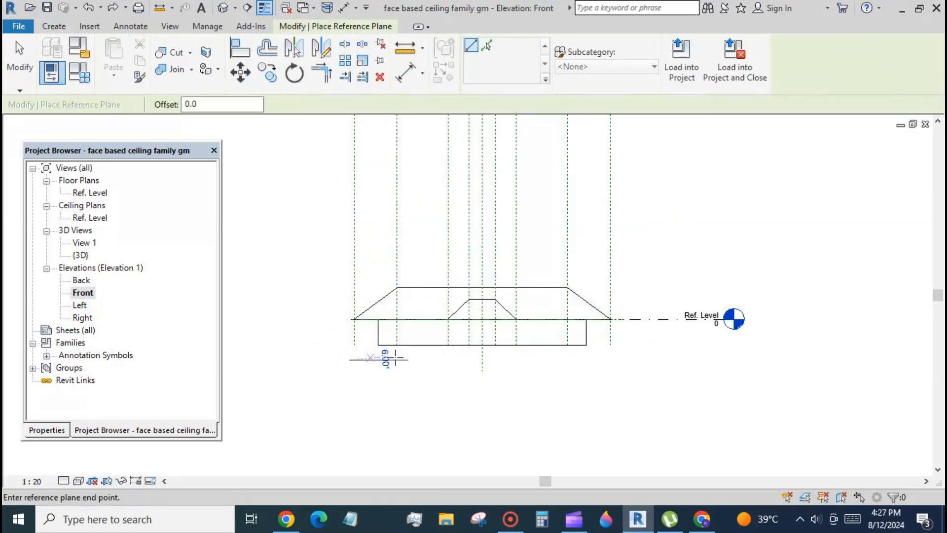
click(610, 360)
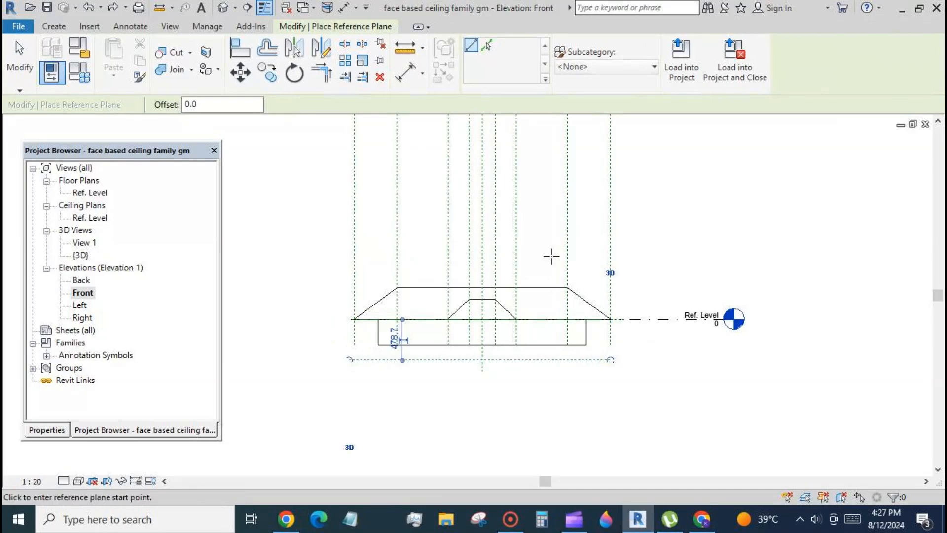
Place an aligned dimension between the reference level and the new horizontal reference plane, and select that dimension
click(407, 70)
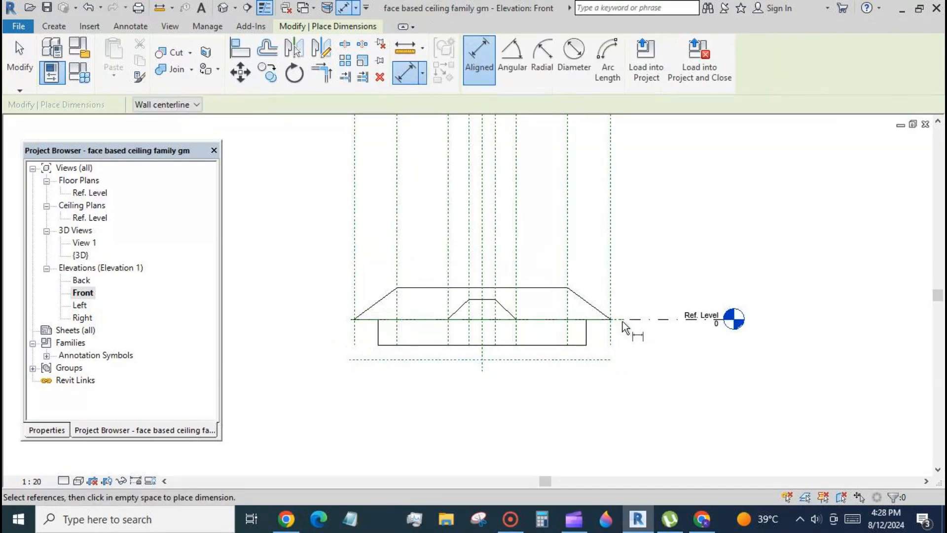
key(Tab)
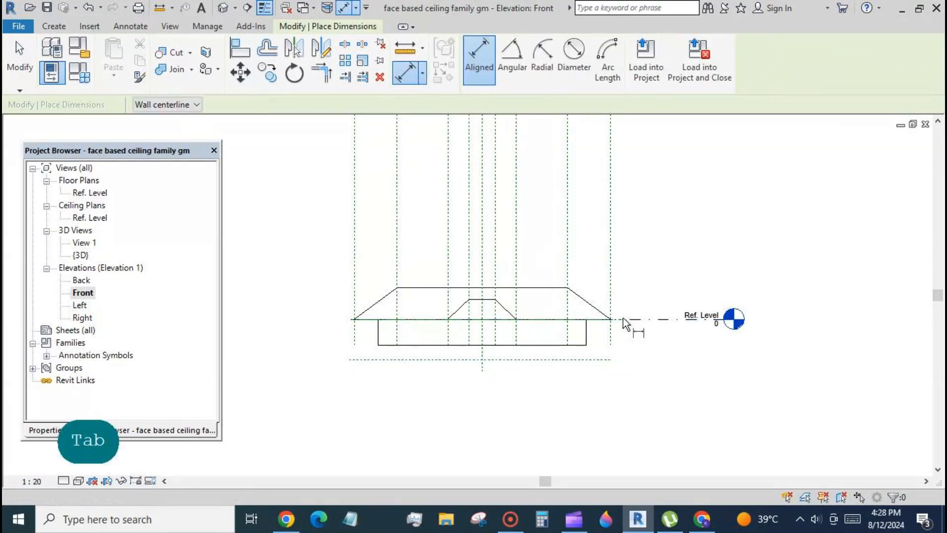
key(Tab)
click(623, 319)
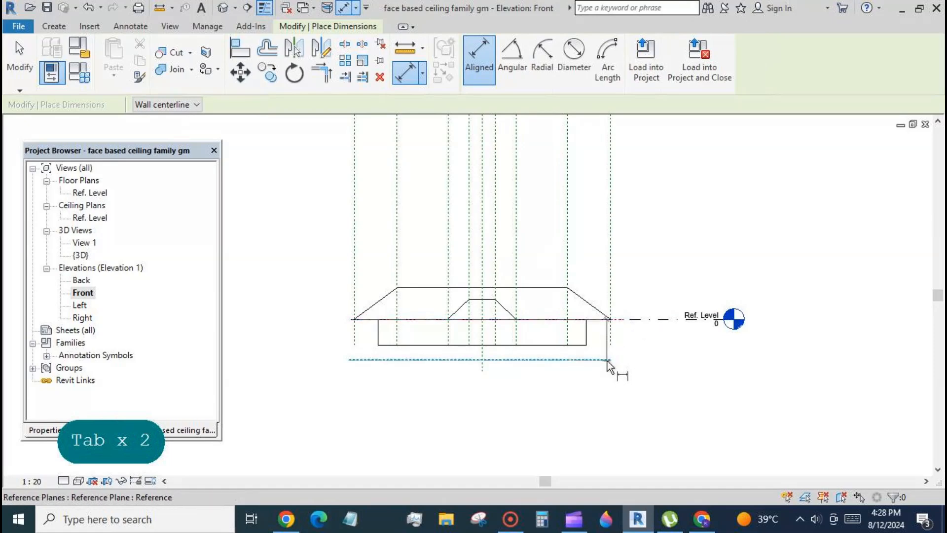
click(608, 360)
click(648, 383)
key(Escape)
key(Escape)
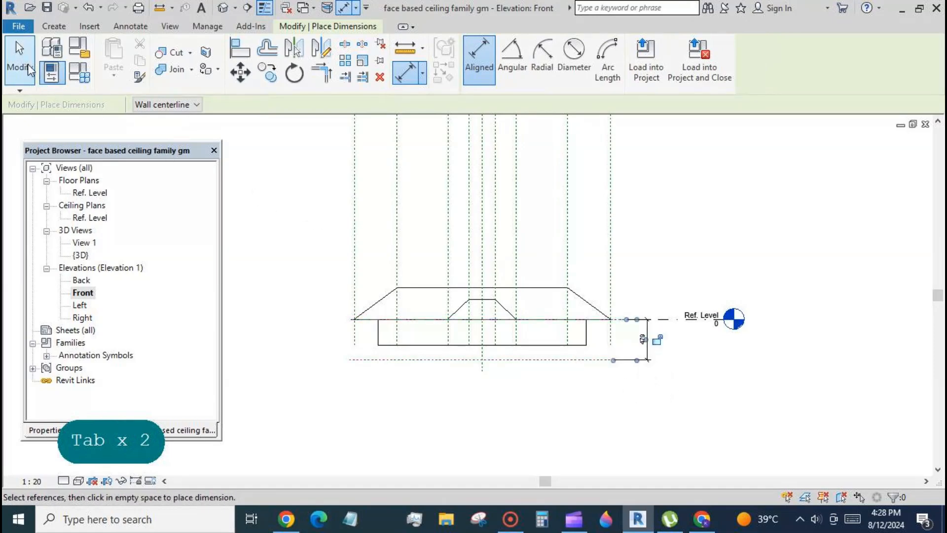
click(649, 348)
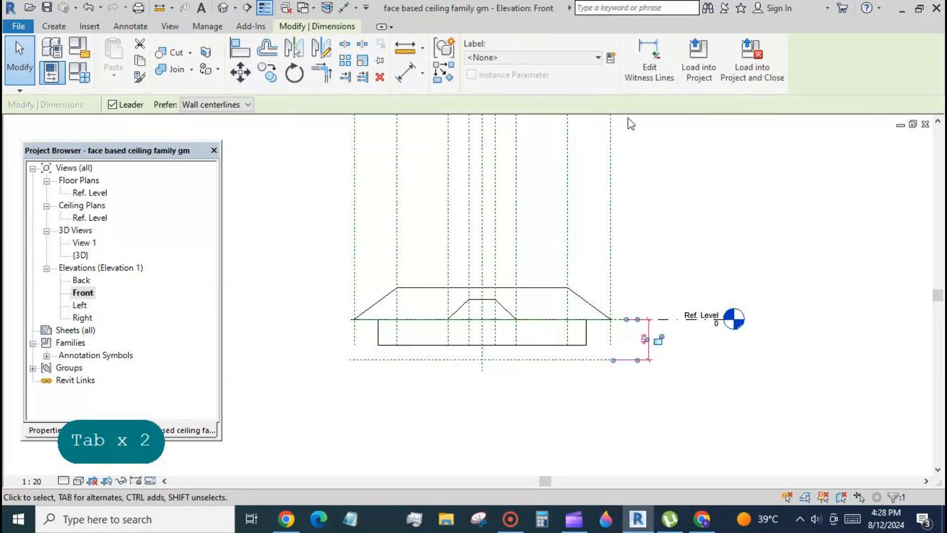
Label the selected reference plane dimension with a new type-based family parameter named "wall th"
click(612, 58)
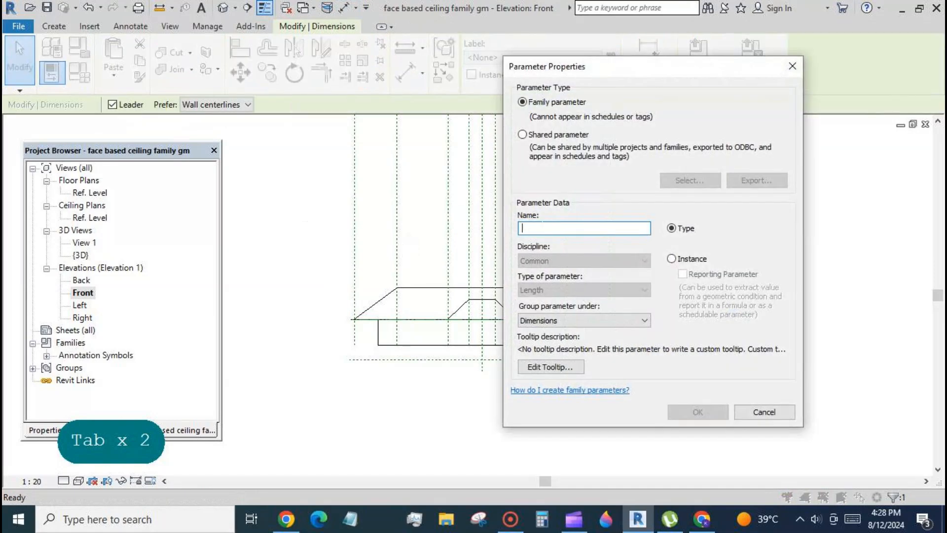
text(wall )
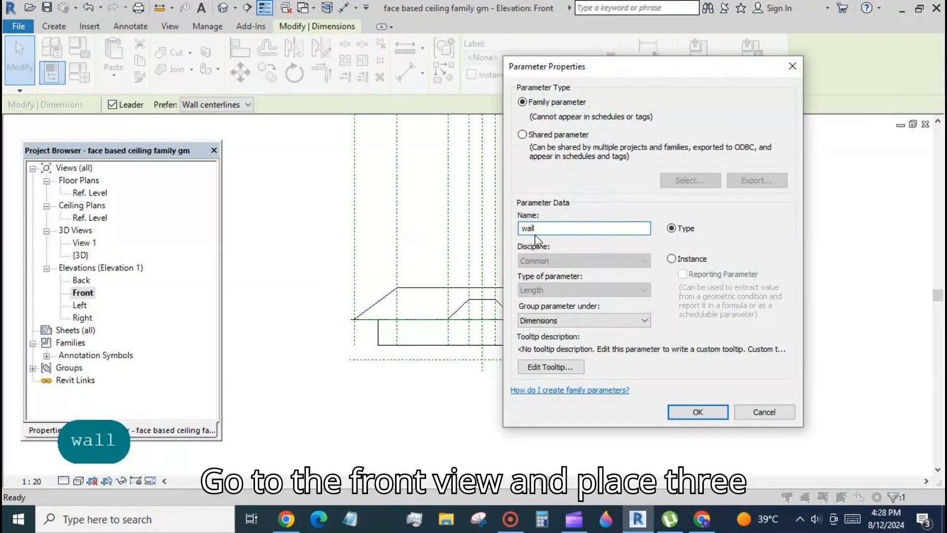
text(th)
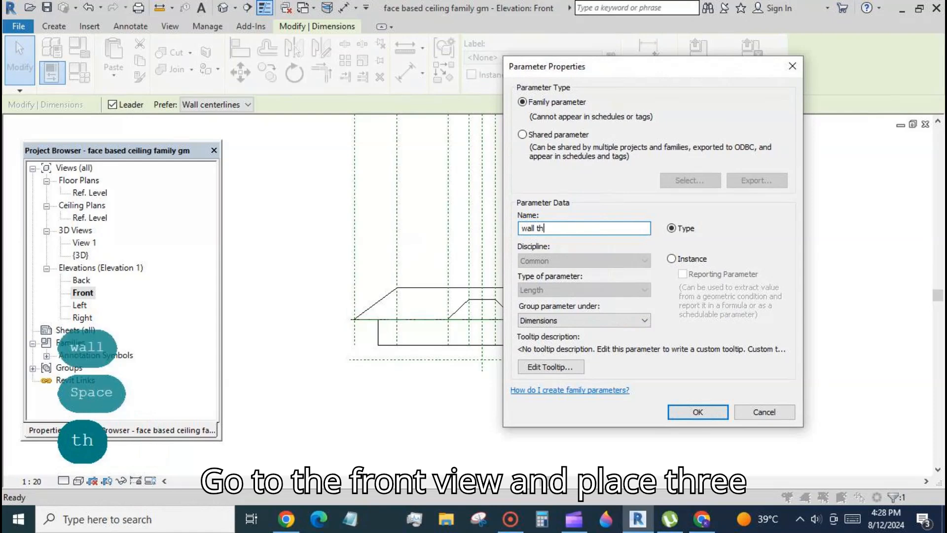
click(696, 412)
click(682, 430)
Draw a second horizontal reference plane about 359 mm below the Ref. Level, just above the wall th plane
click(53, 26)
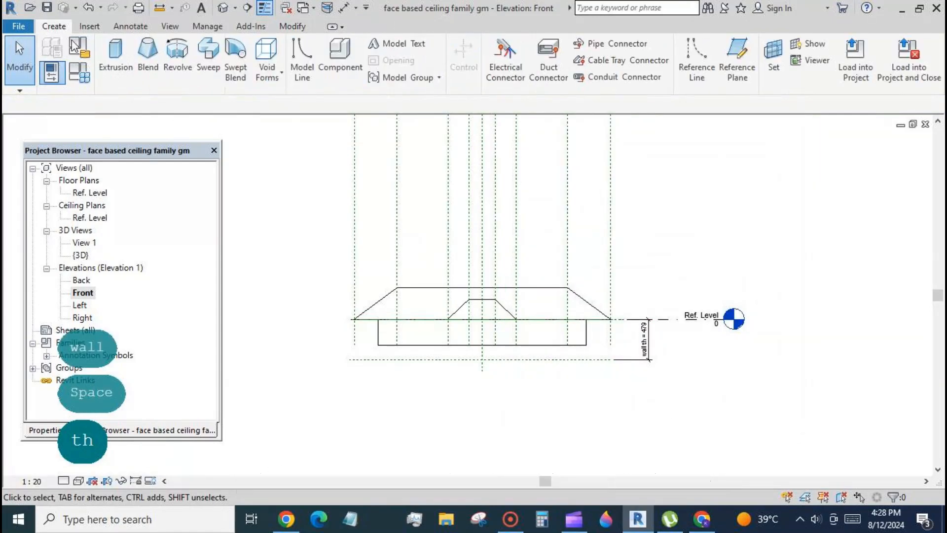
click(735, 52)
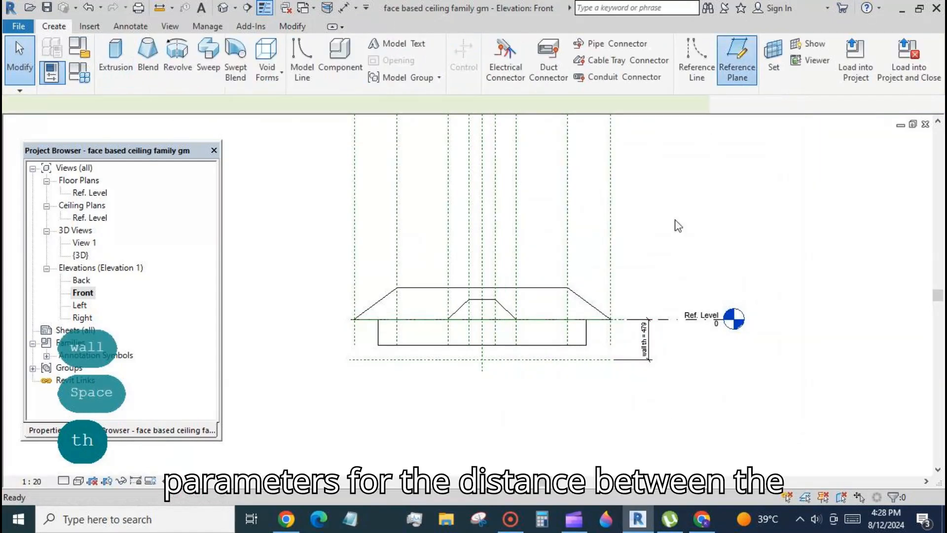
click(352, 349)
click(626, 349)
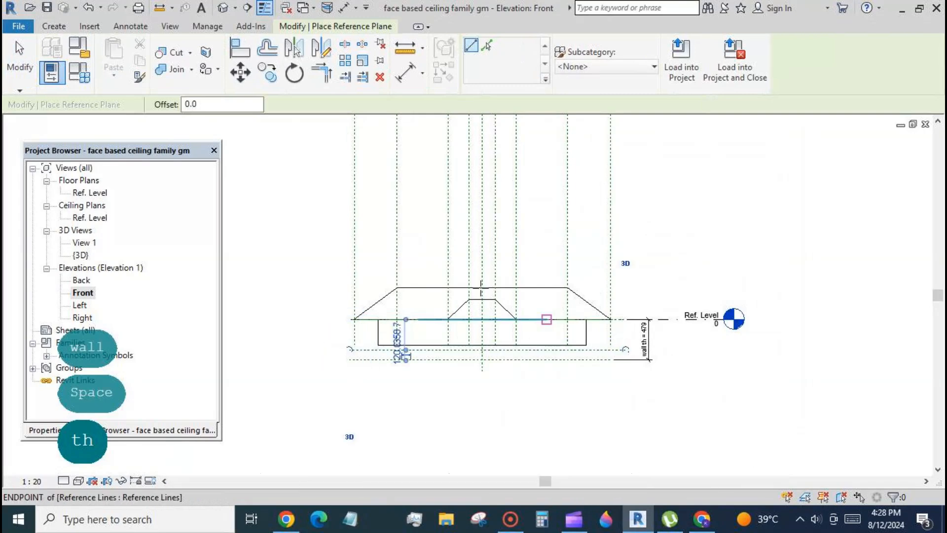
Place an aligned dimension from the reference plane at the Ref. Level to the second horizontal plane, outside the wall th dimension
click(406, 74)
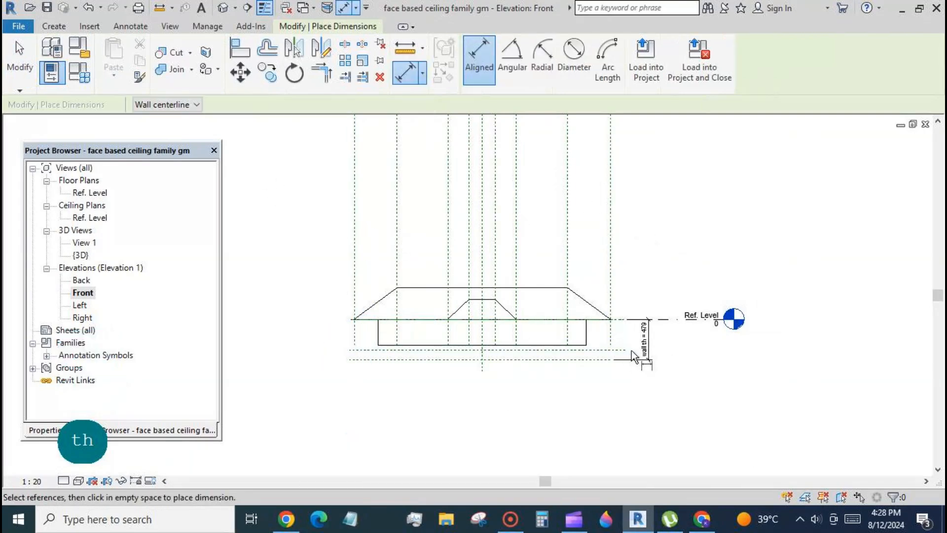
key(Tab)
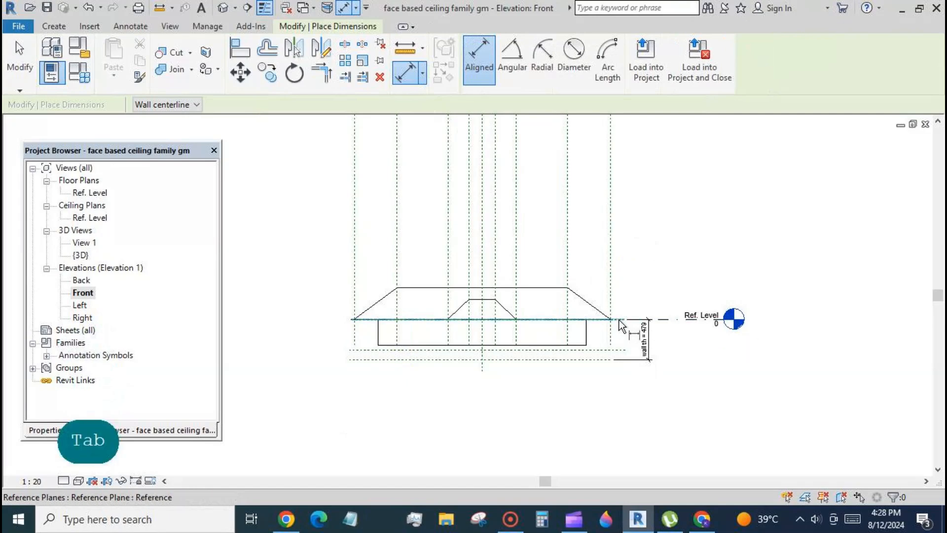
click(620, 324)
click(620, 351)
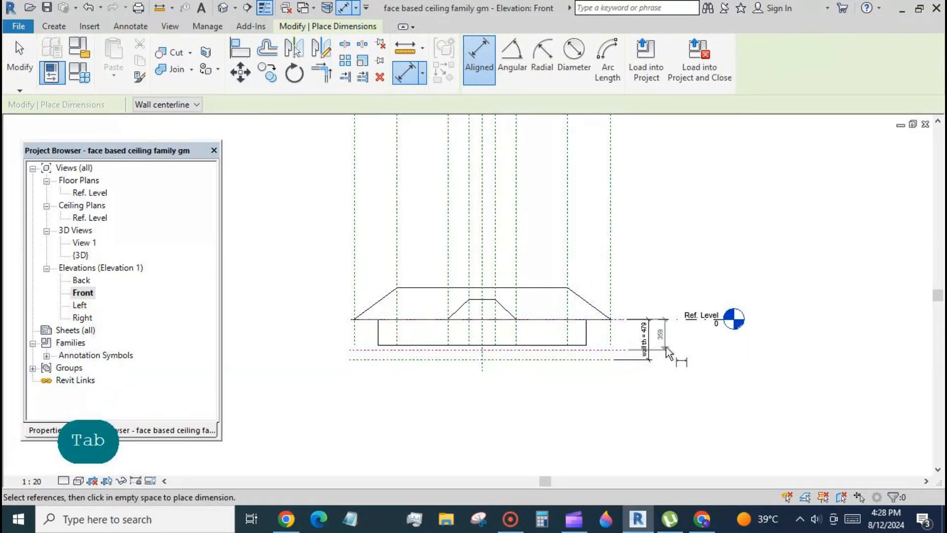
click(671, 385)
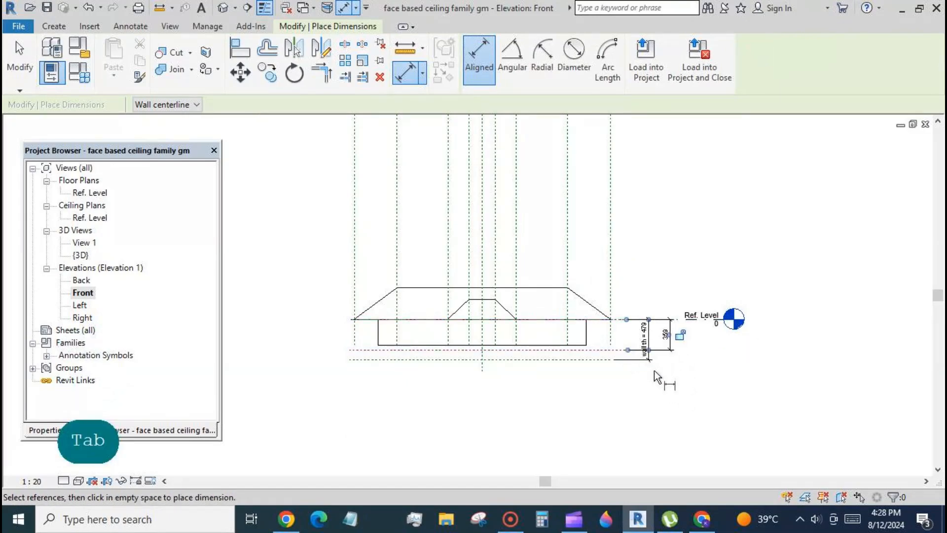
click(20, 60)
Label the second plane's dimension with a new family parameter named "niche1"
click(672, 338)
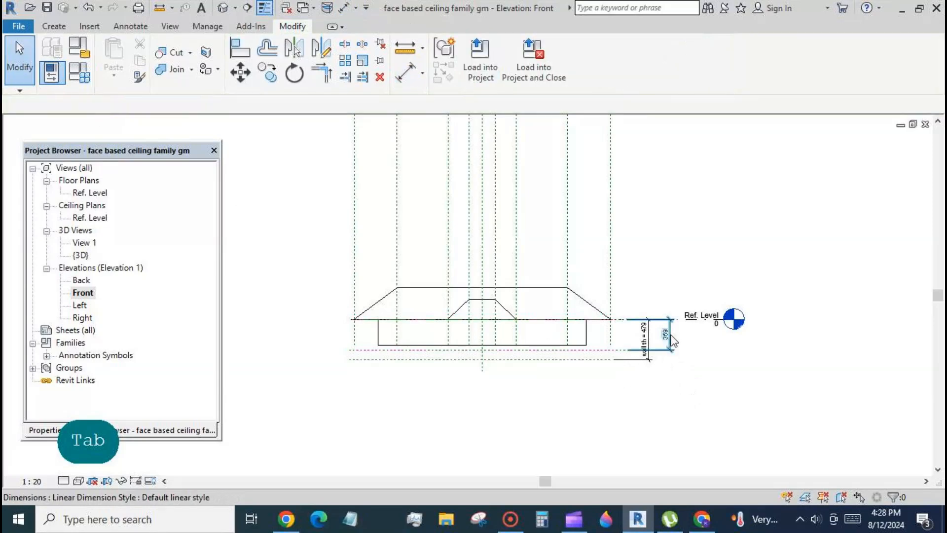
click(612, 58)
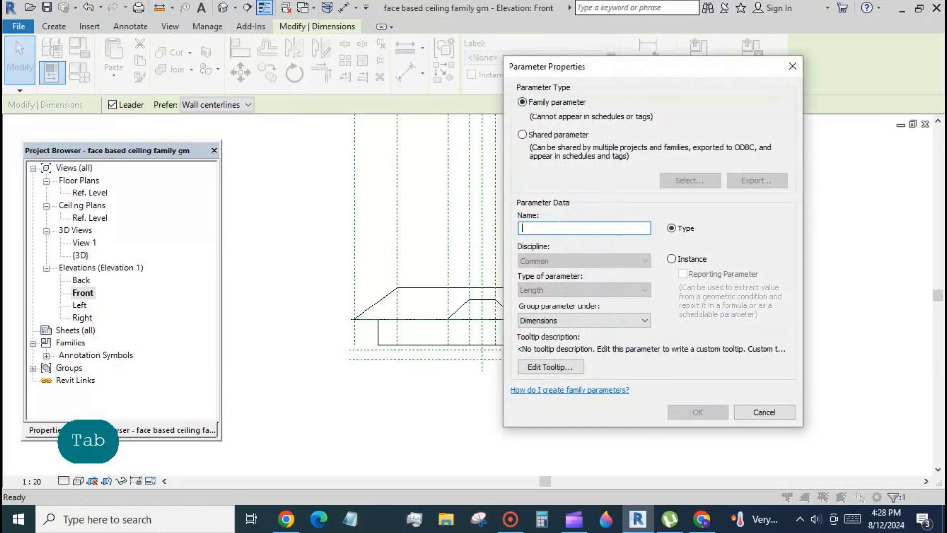
text(nic)
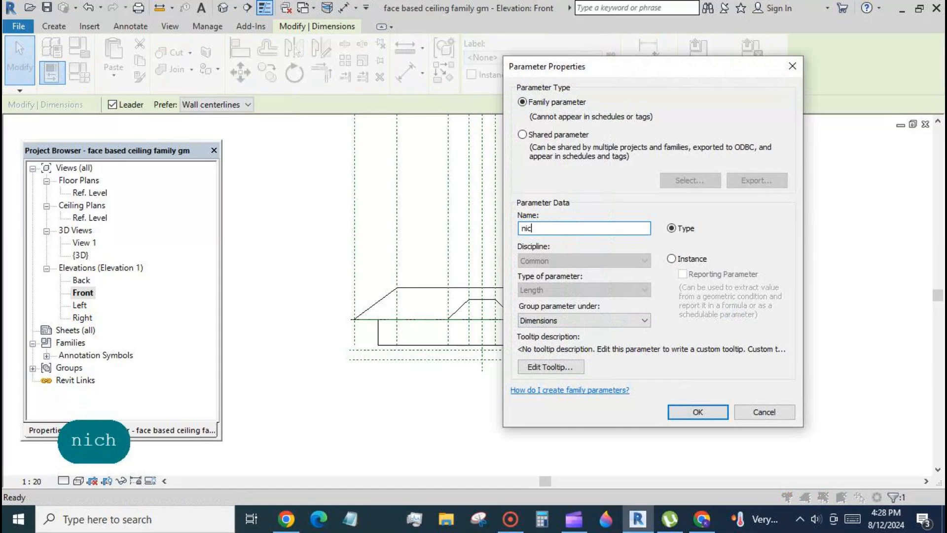
text(he1)
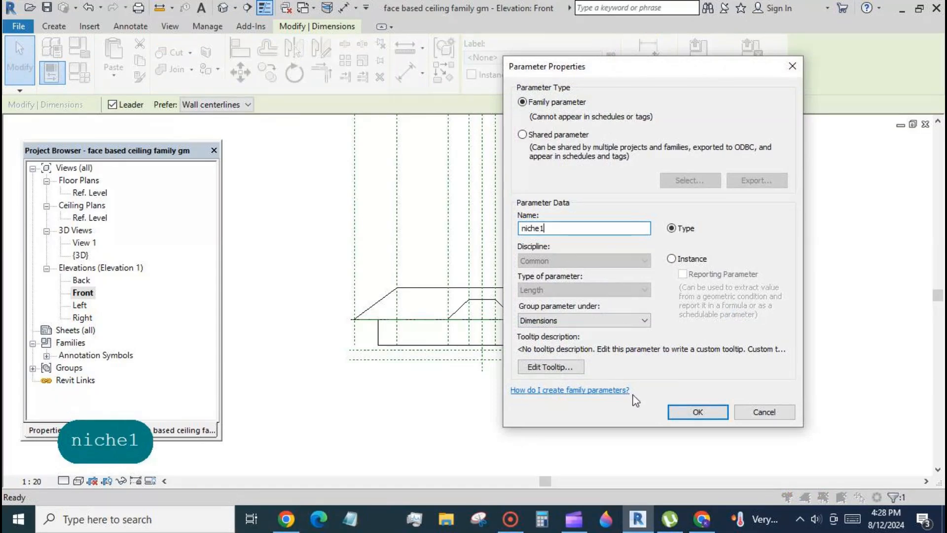
click(695, 414)
Draw a third horizontal reference plane about 259 mm below the Ref. Level, above the niche1 plane
click(54, 26)
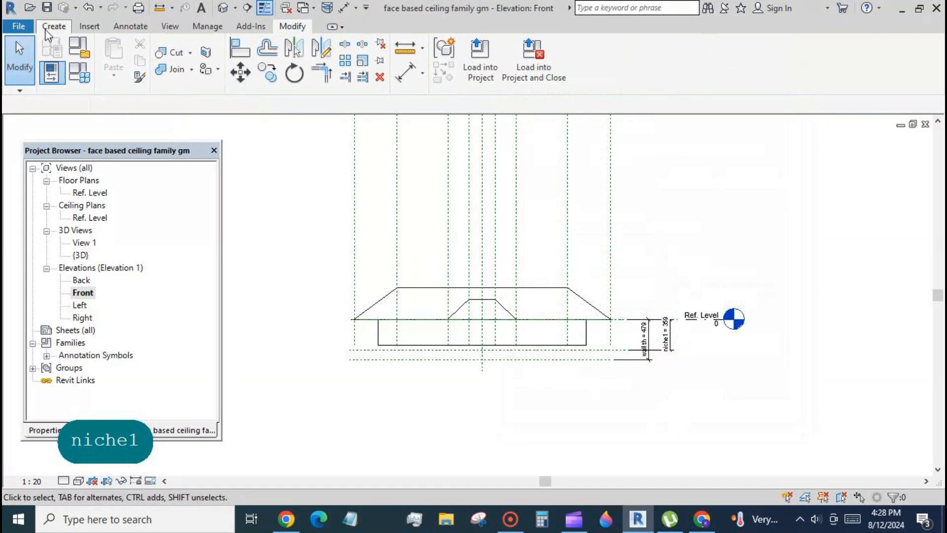
click(737, 57)
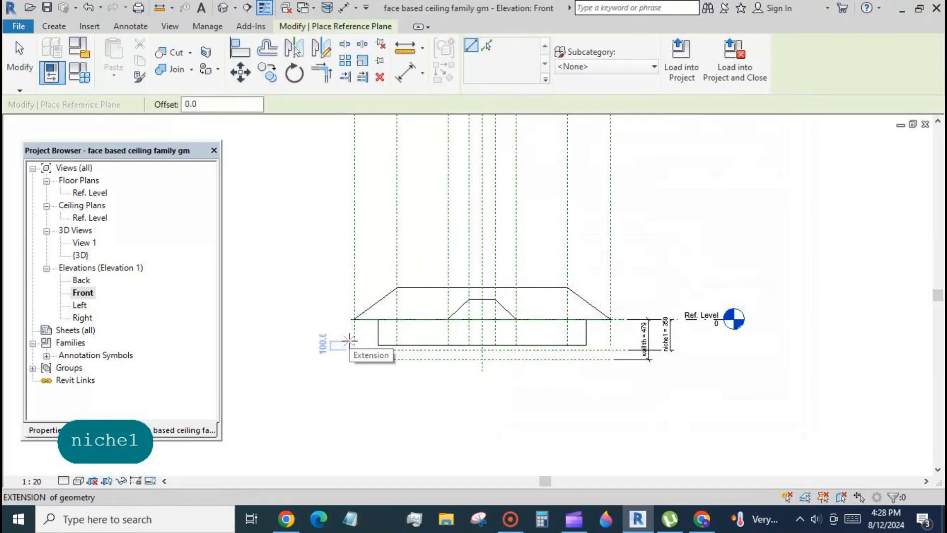
click(340, 340)
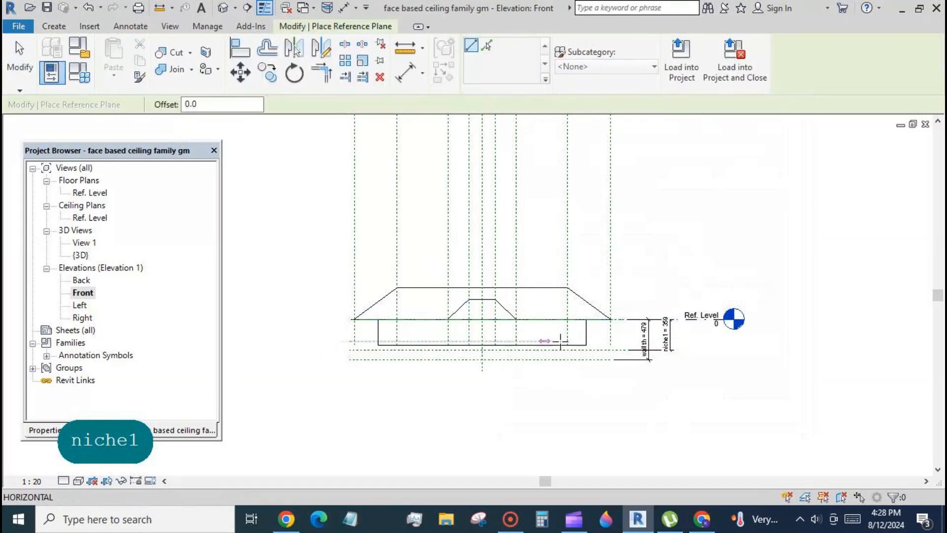
click(627, 340)
Place an aligned dimension from the reference plane at the Ref. Level to the third horizontal plane, on the side opposite wall th
click(406, 73)
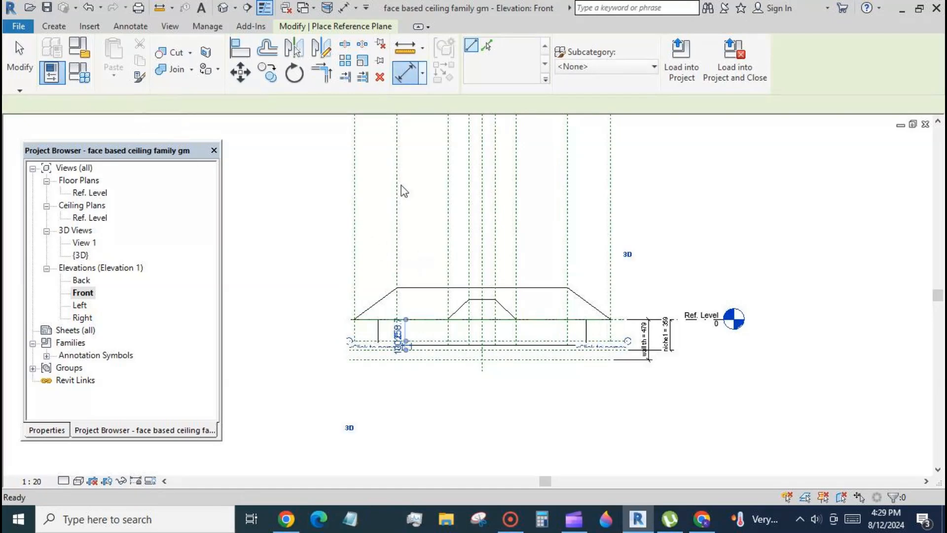
key(Tab)
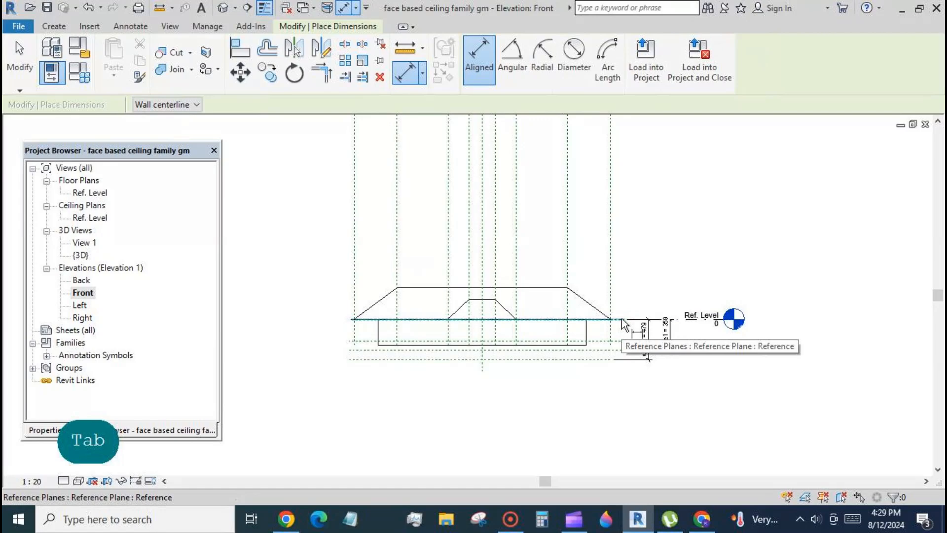
click(622, 318)
click(351, 342)
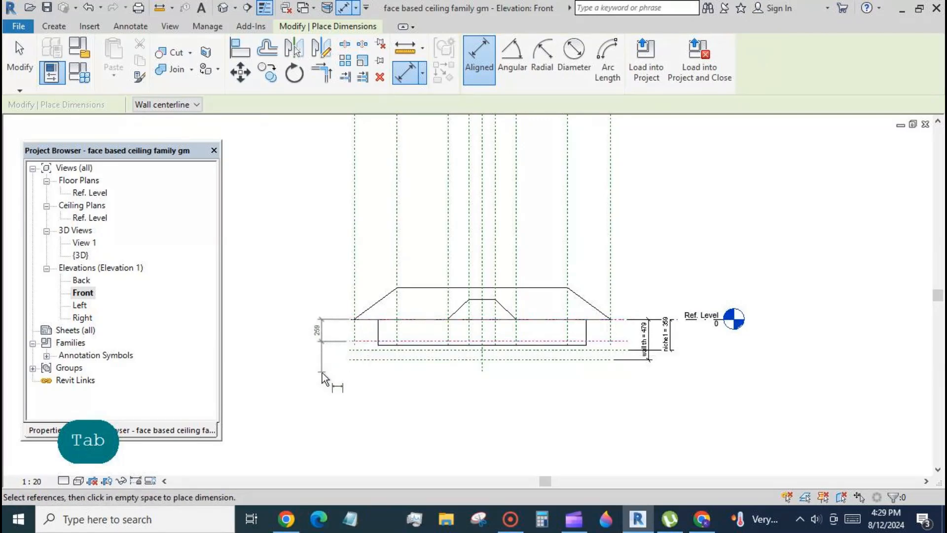
click(319, 364)
click(22, 63)
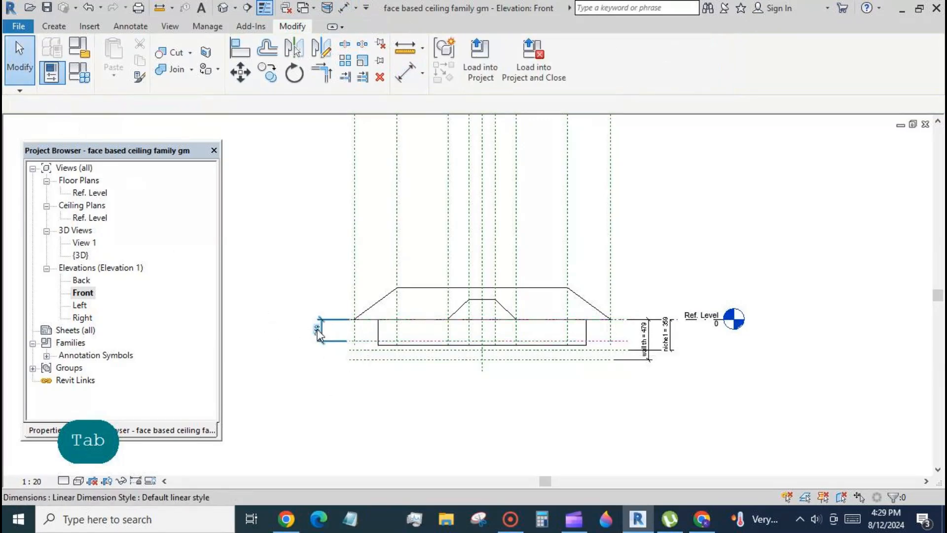
Label the third plane's dimension with a new family parameter named "niche2"
click(322, 336)
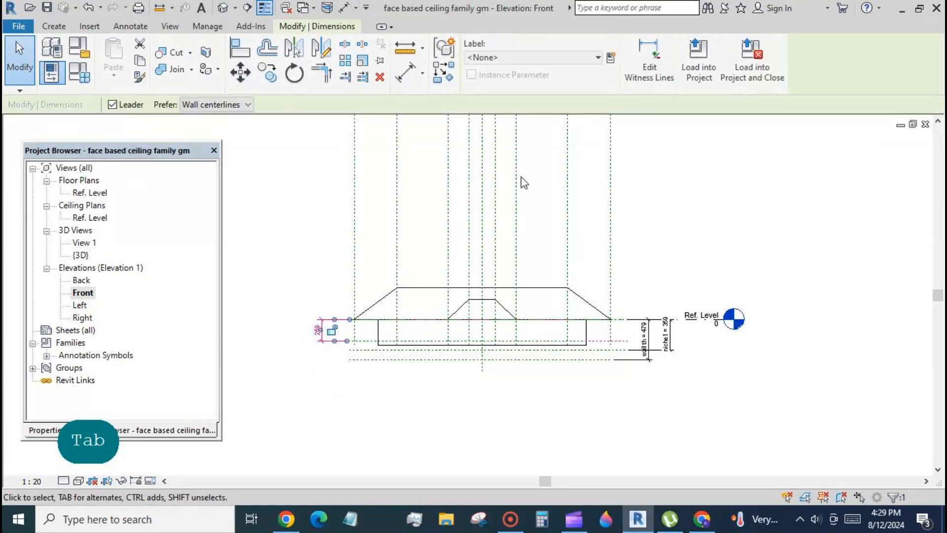
click(614, 63)
text(n)
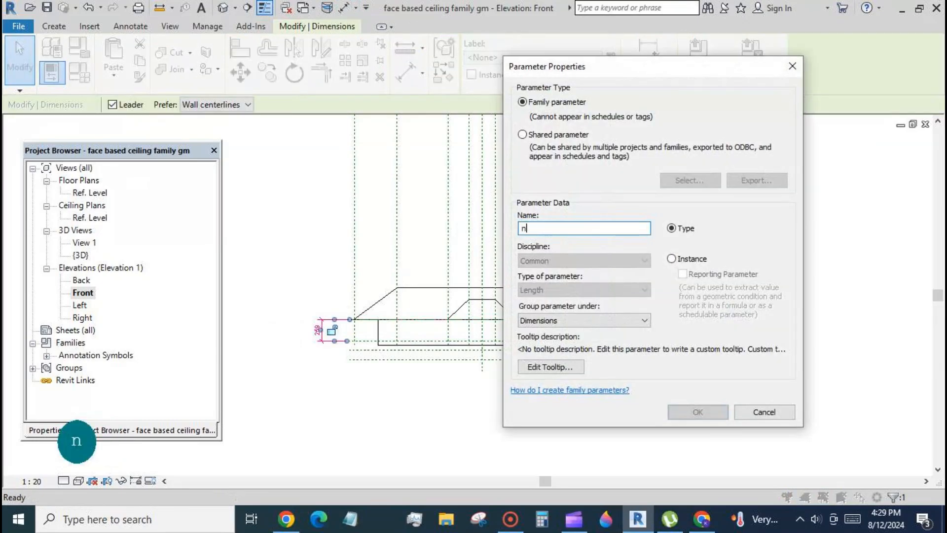
text(ih)
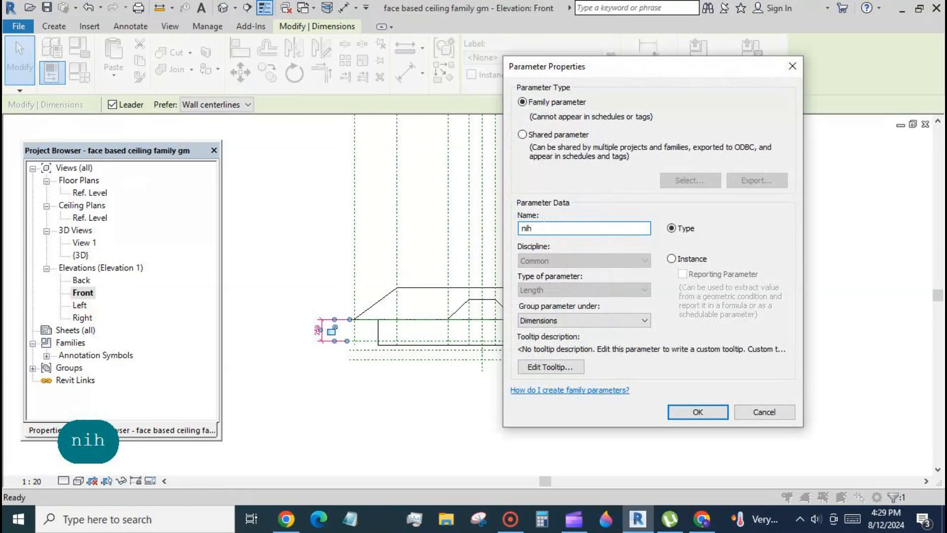
text(2)
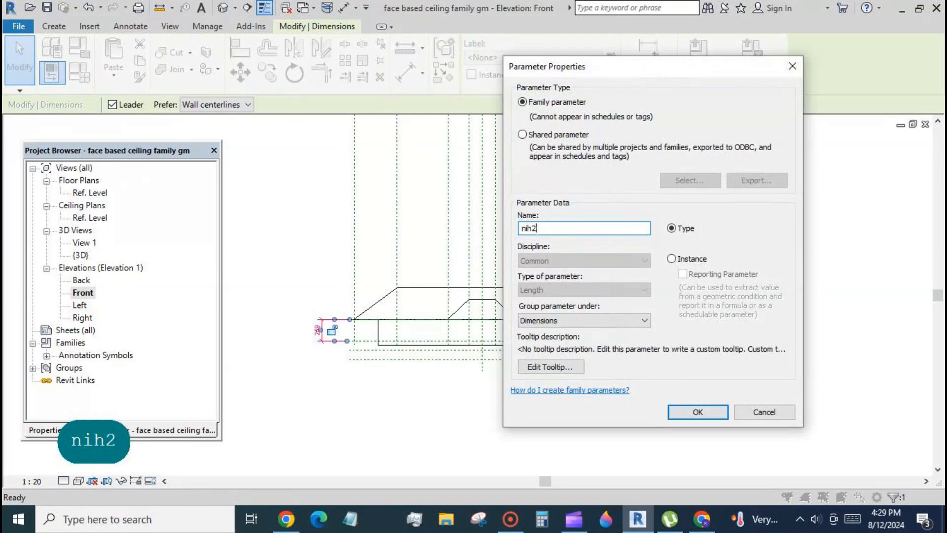
click(526, 228)
text(ch)
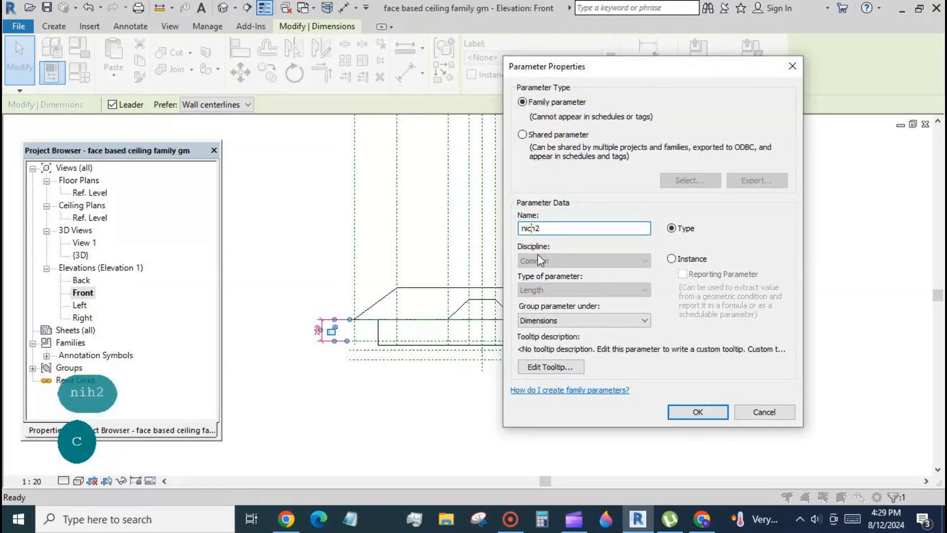
text(e)
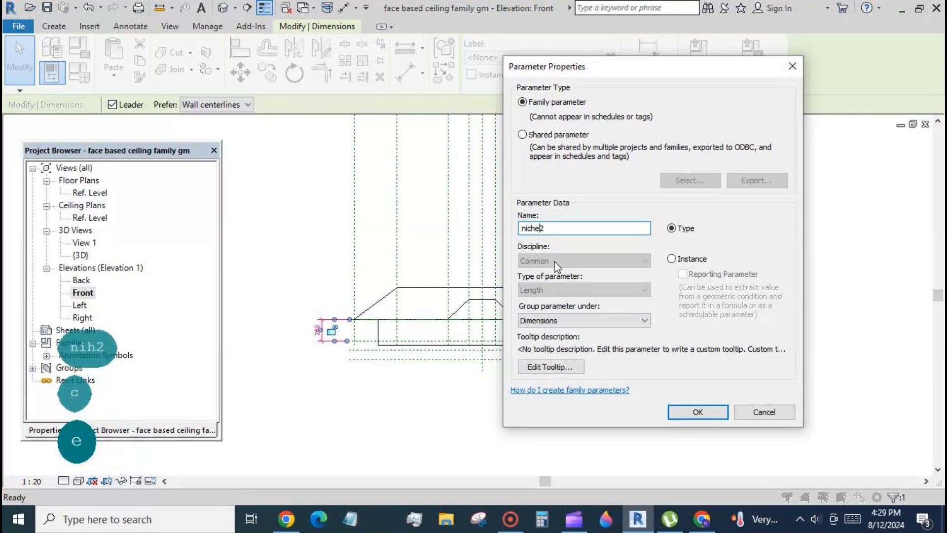
click(698, 412)
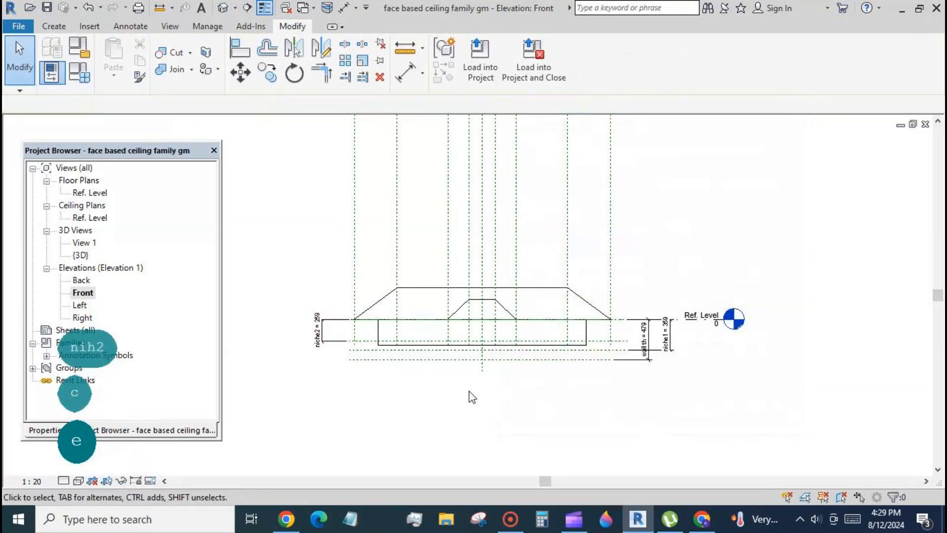
Move the niche1 dimension across the profile so it sits just outside the niche2 dimension
click(672, 340)
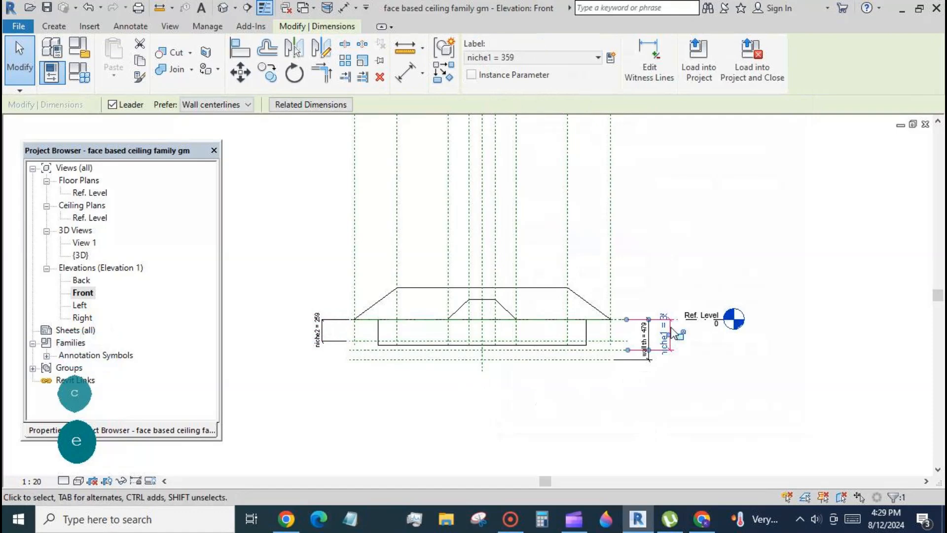
drag(666, 341, 294, 339)
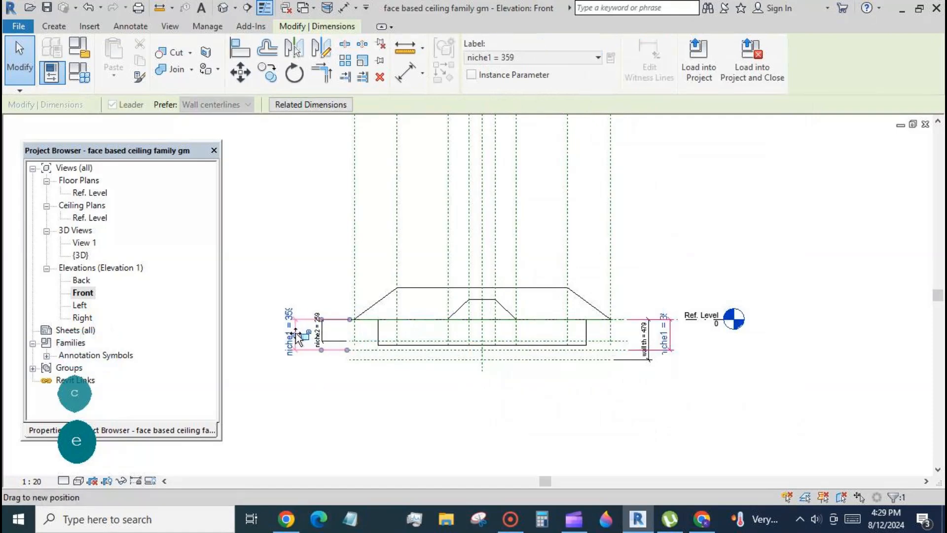
click(362, 397)
Align the narrow face of the small central blend to the niche1 reference plane and lock it
scroll(454, 390, up, 2)
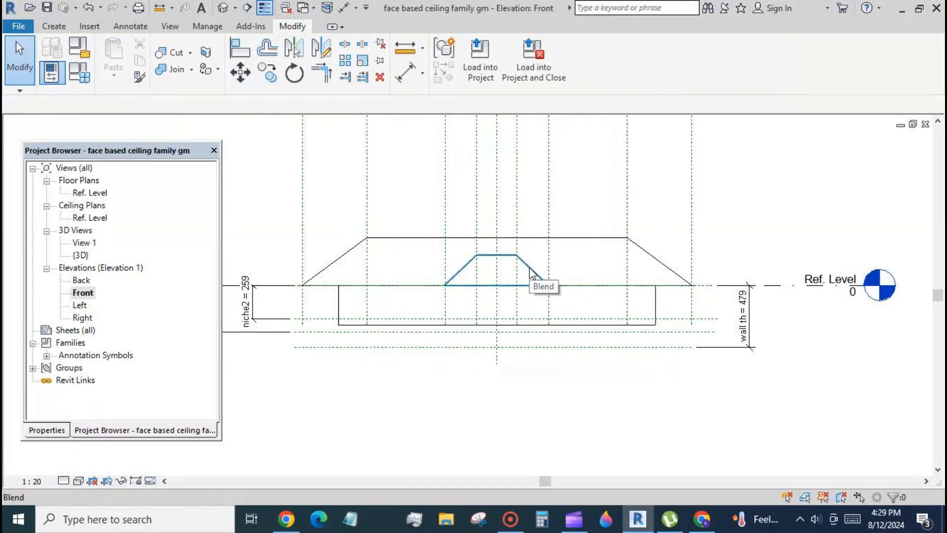
click(529, 268)
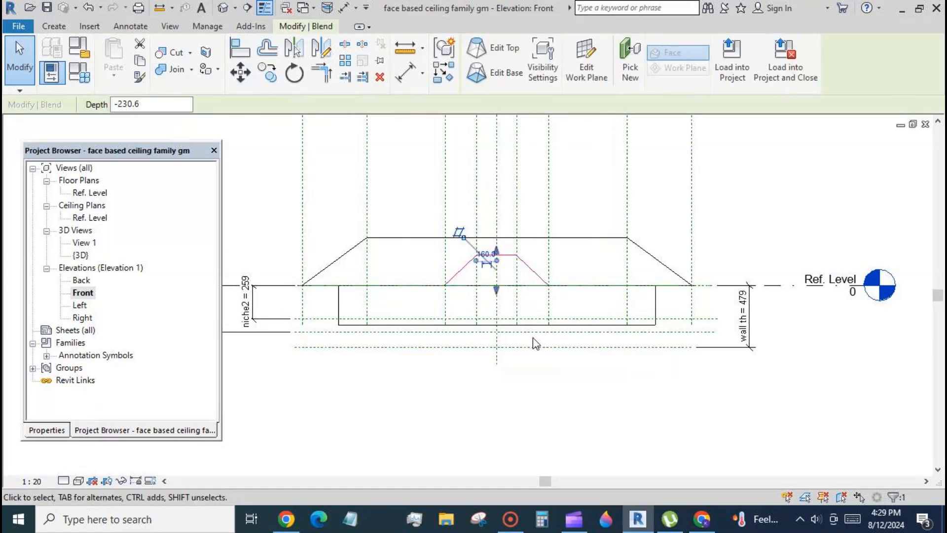
key(Escape)
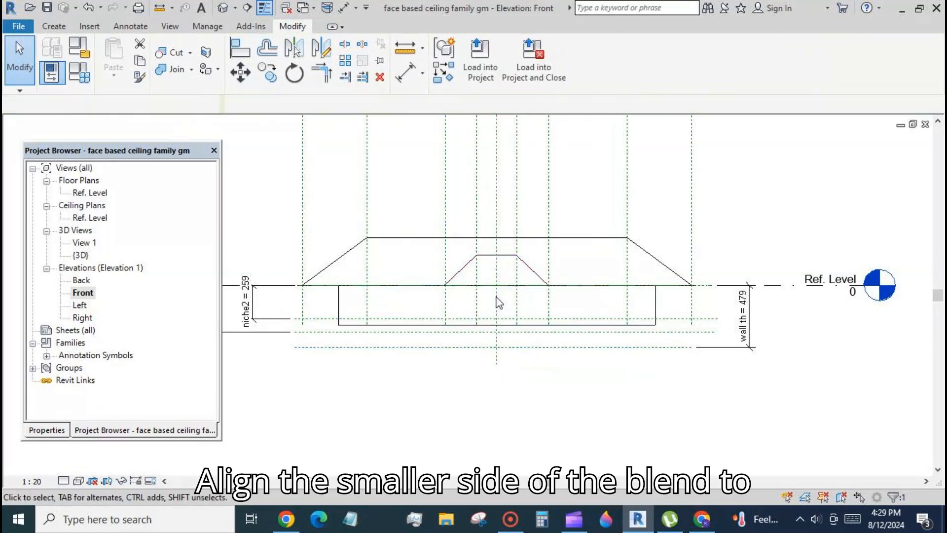
click(240, 48)
scroll(534, 364, down, 1)
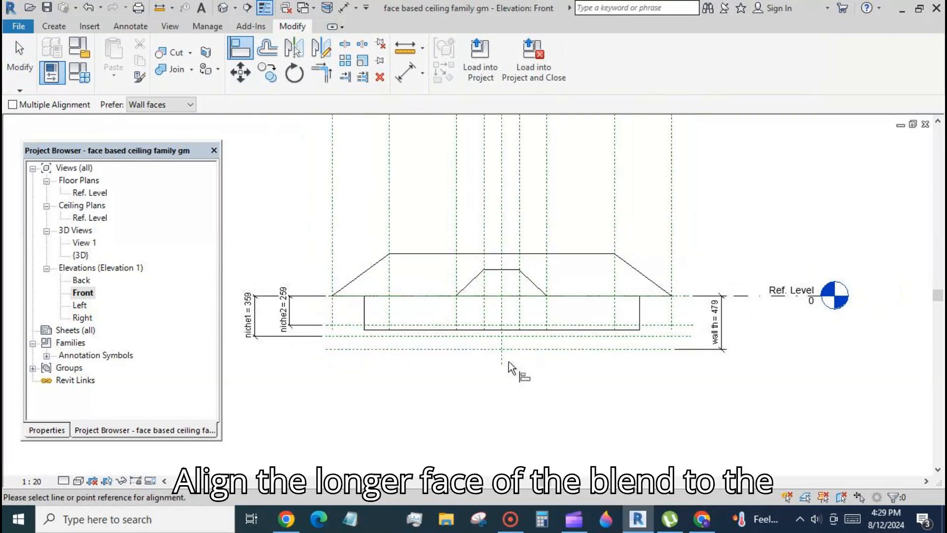
click(486, 336)
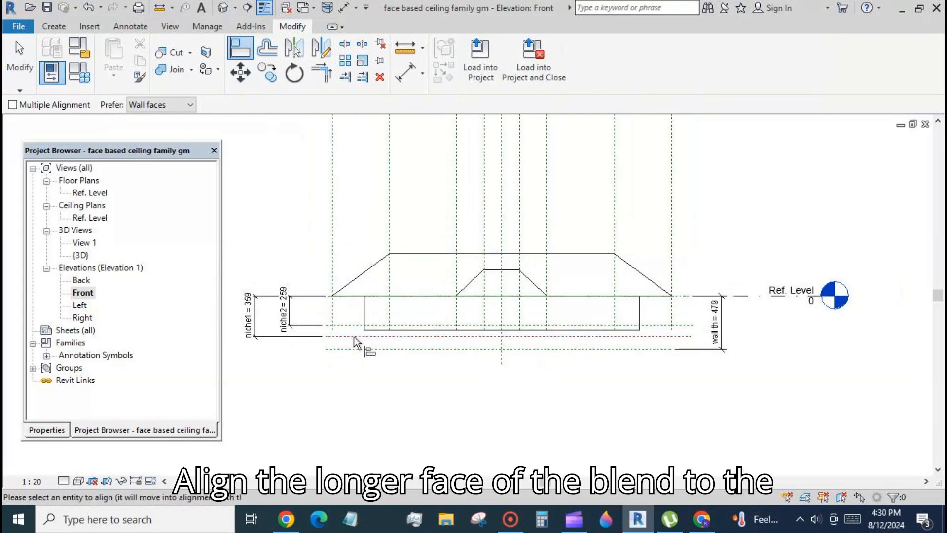
click(505, 270)
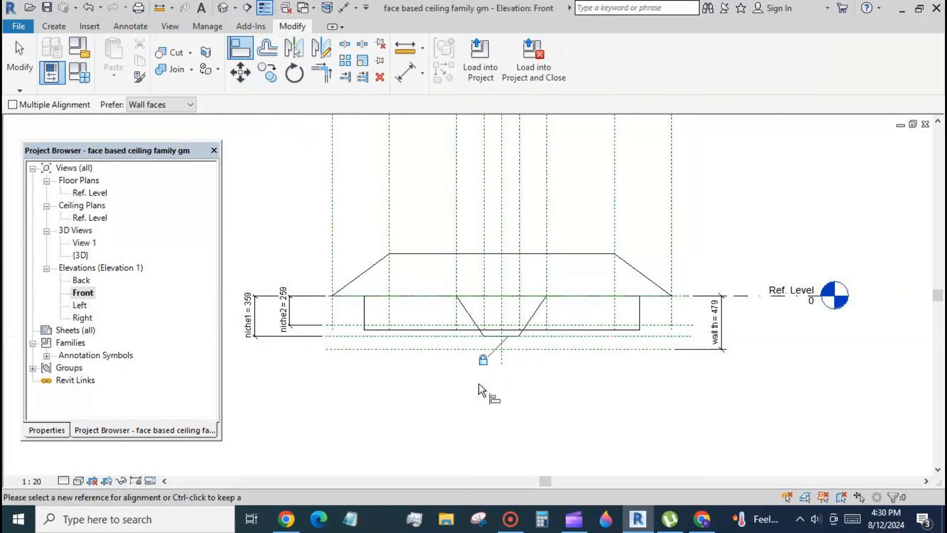
Align the wide face of the small central blend to the niche2 reference plane and lock it
click(353, 326)
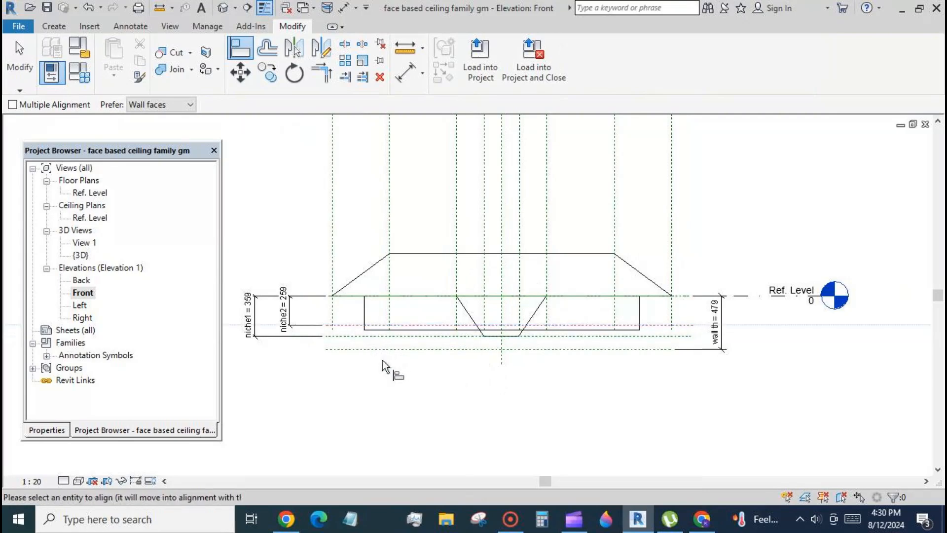
key(Tab)
key(Tab)
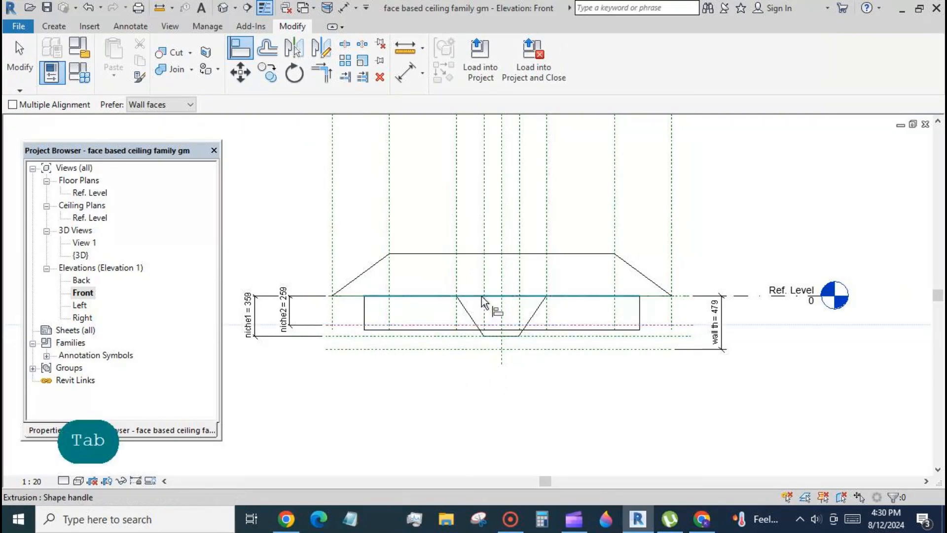
click(484, 301)
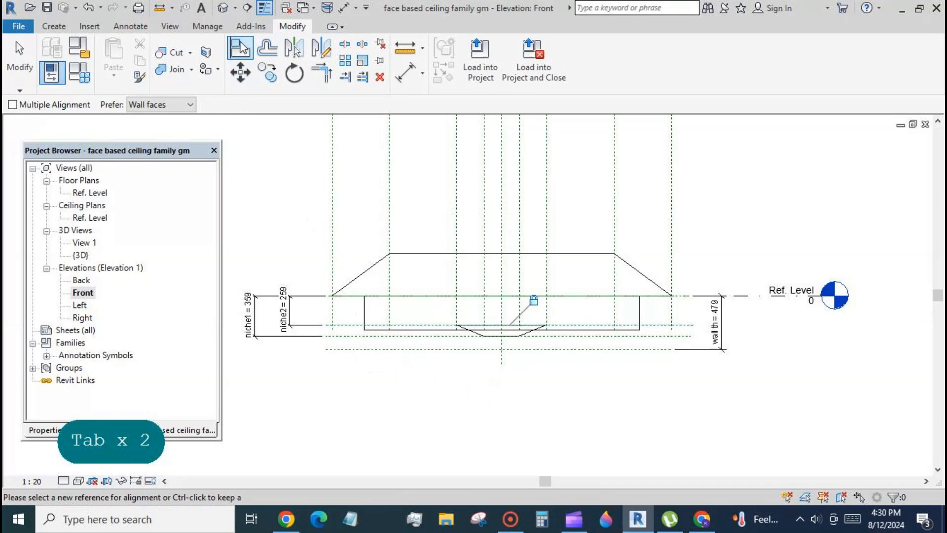
Align the narrow face of the large outer blend to the niche2 reference plane and lock it
click(348, 326)
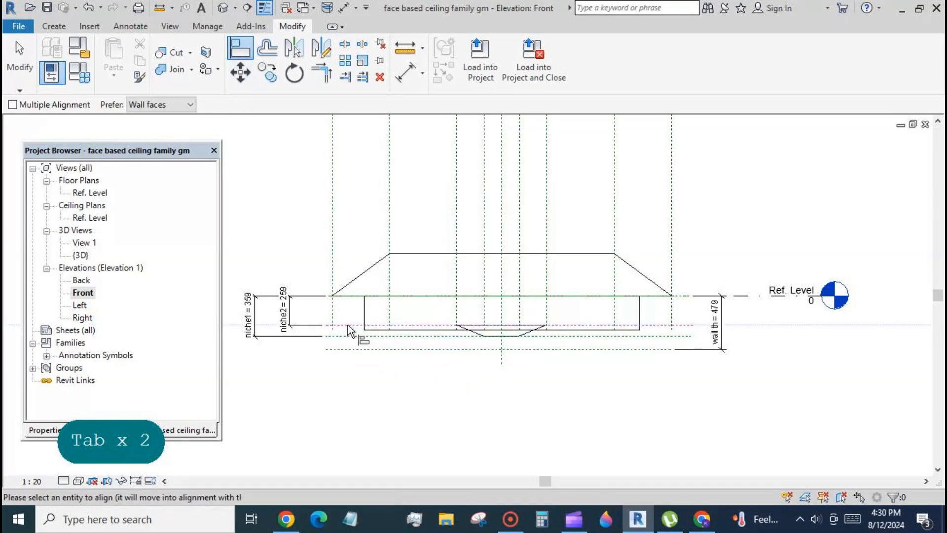
click(437, 254)
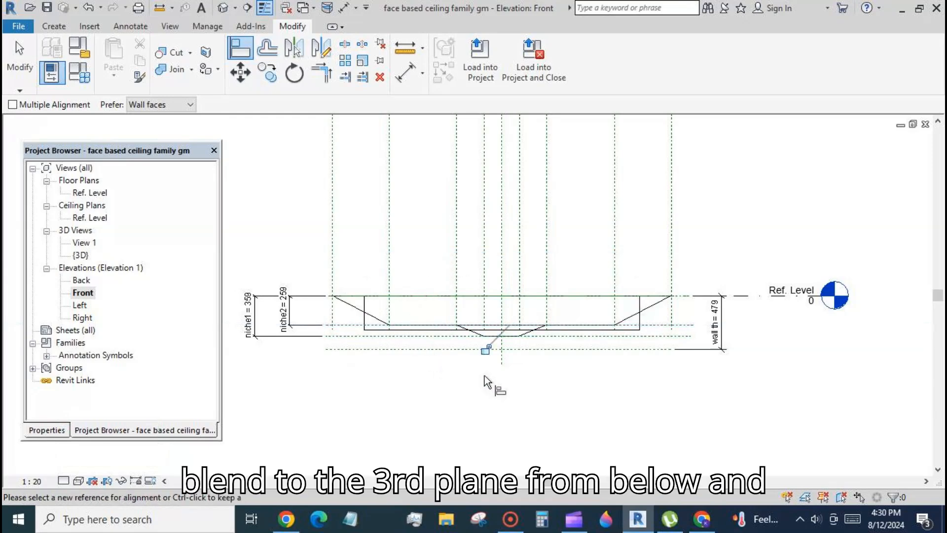
click(485, 349)
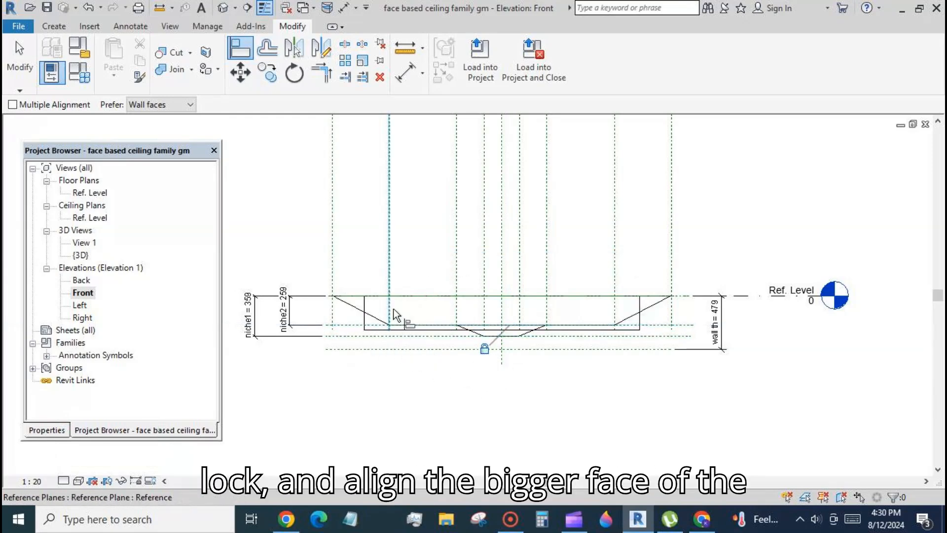
Align the wide face of the large outer blend to the Ref. Level and lock it
click(685, 296)
key(Tab)
key(Tab)
key(Tab)
click(614, 298)
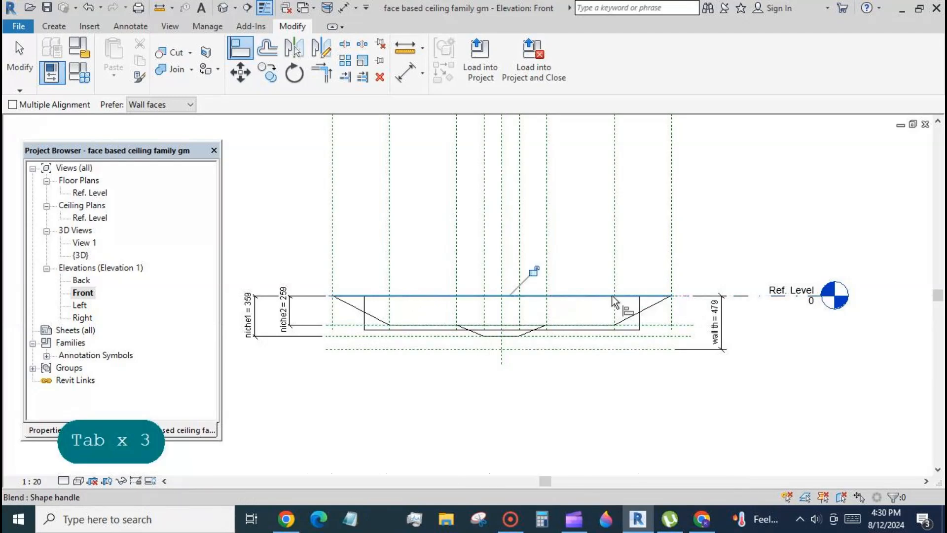
key(Escape)
key(Escape)
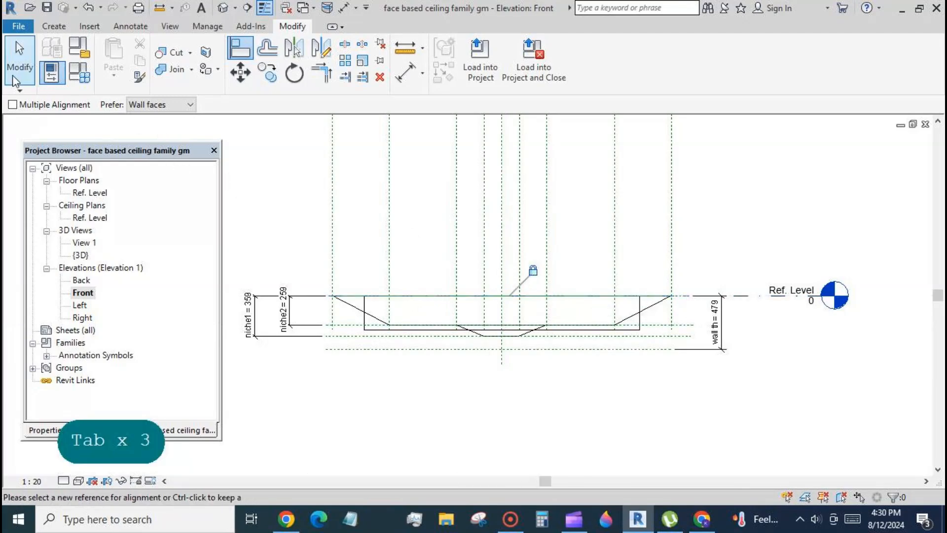
Change both blends together from Solid to Void
click(646, 316)
ctrl+click(530, 334)
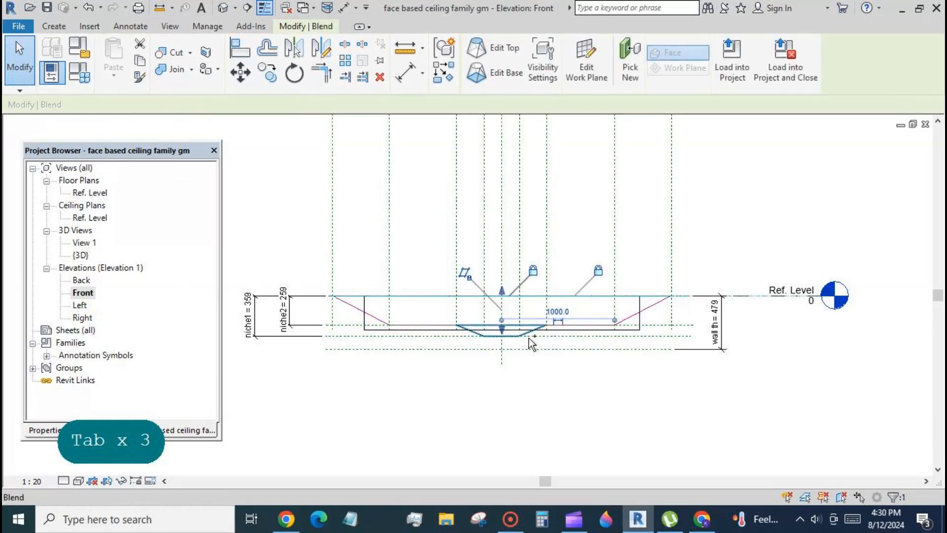
click(48, 429)
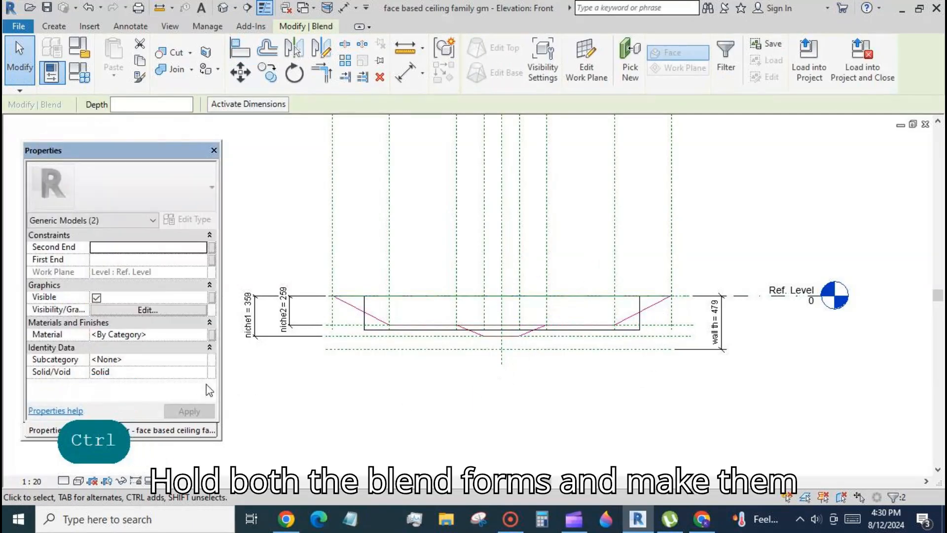
click(199, 371)
click(211, 372)
click(101, 390)
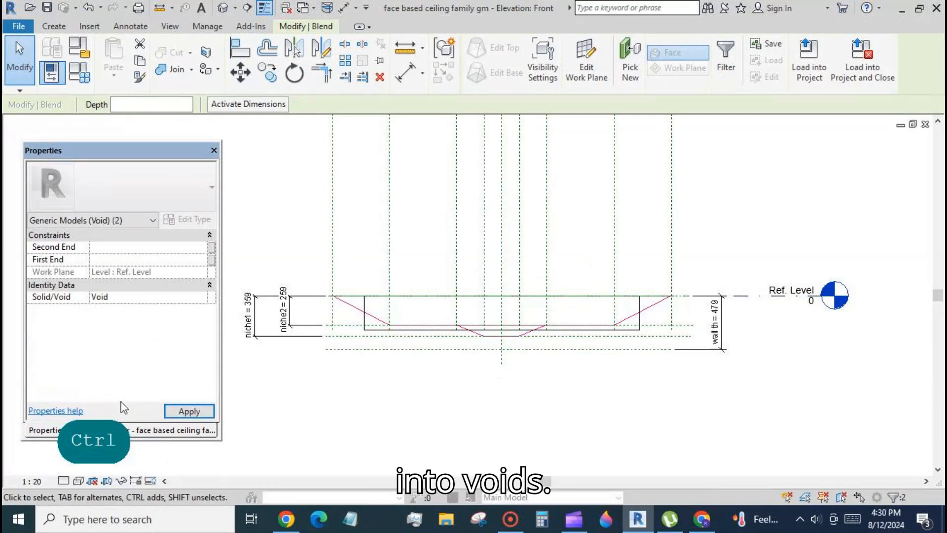
click(176, 407)
click(292, 411)
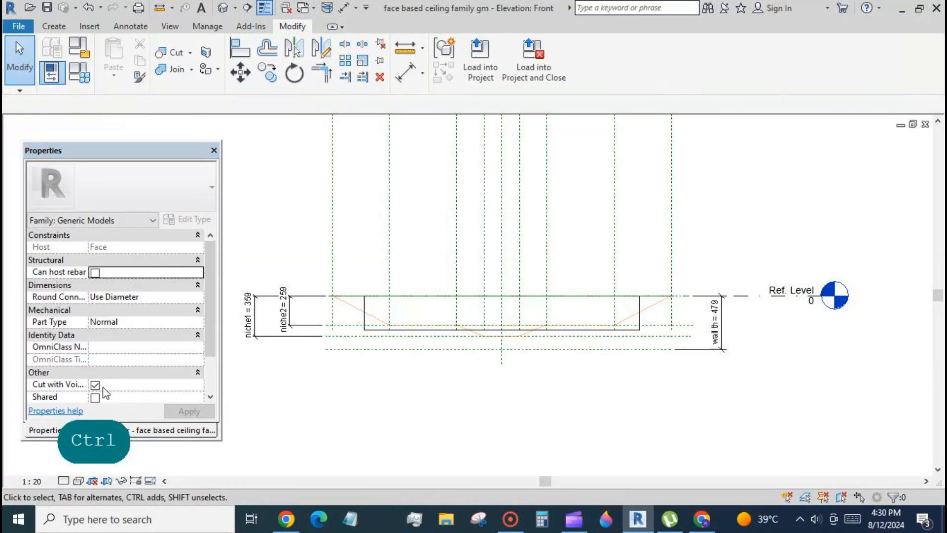
Widen the family properties' name column and check the Cut with Voids When Loaded option
scroll(204, 313, down, 2)
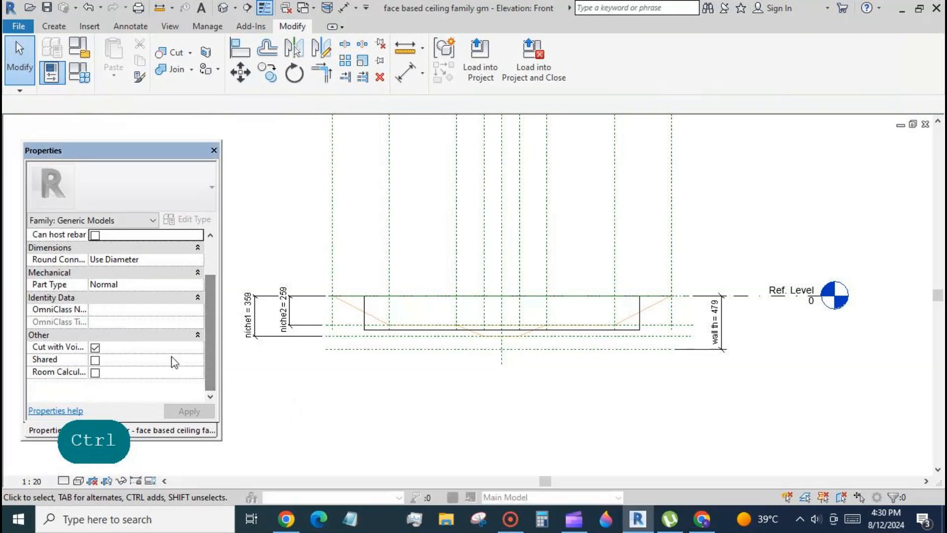
drag(89, 308, 114, 310)
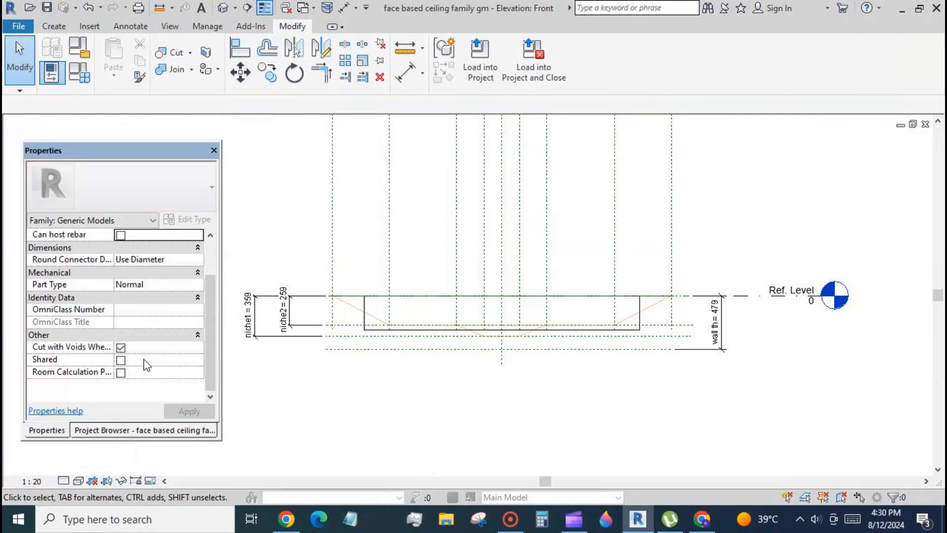
scroll(376, 395, down, 3)
Create a new project from the DefaultMetric.rte template in the US Metric folder
click(18, 26)
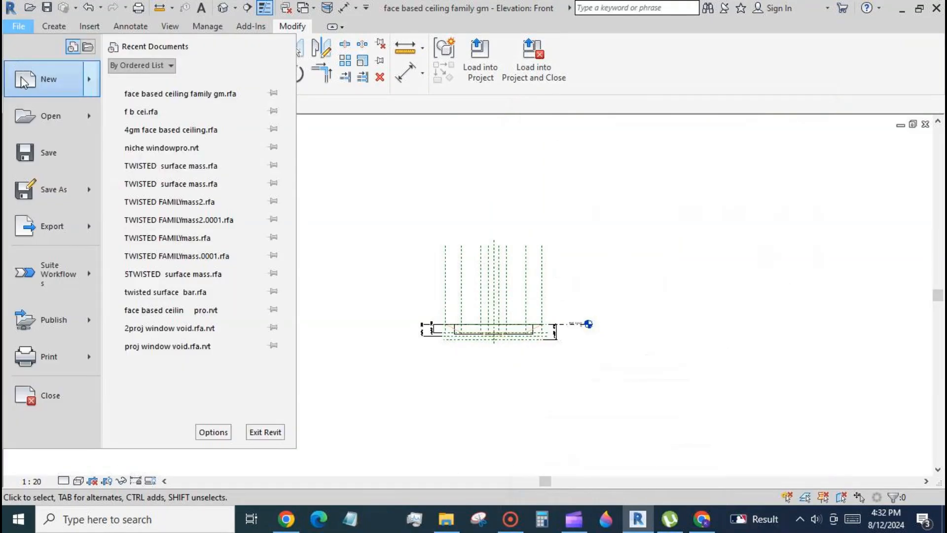
mouse_move(57, 76)
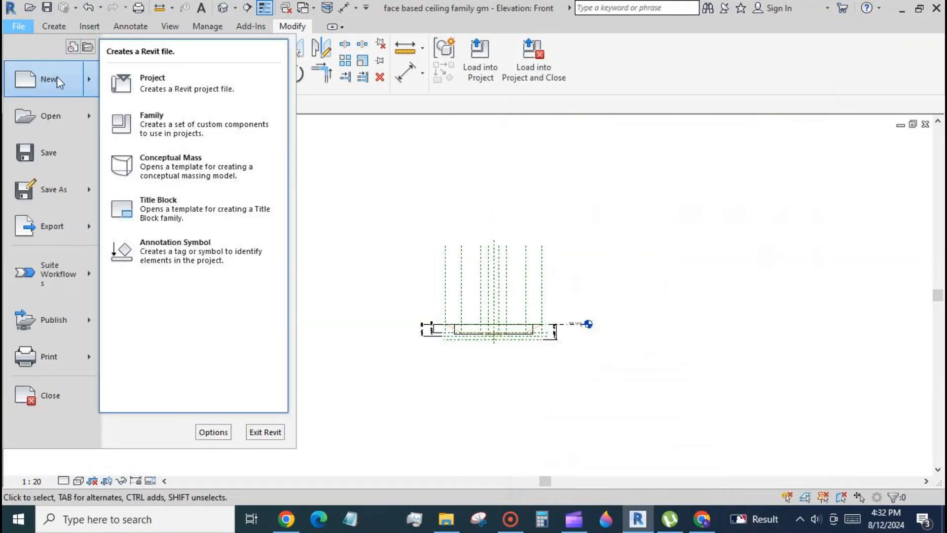
click(154, 83)
click(533, 230)
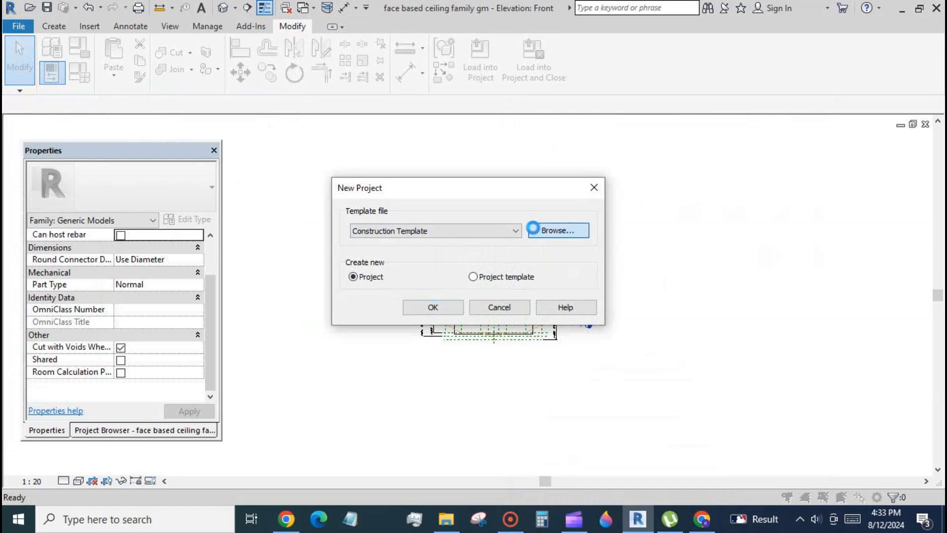
click(701, 99)
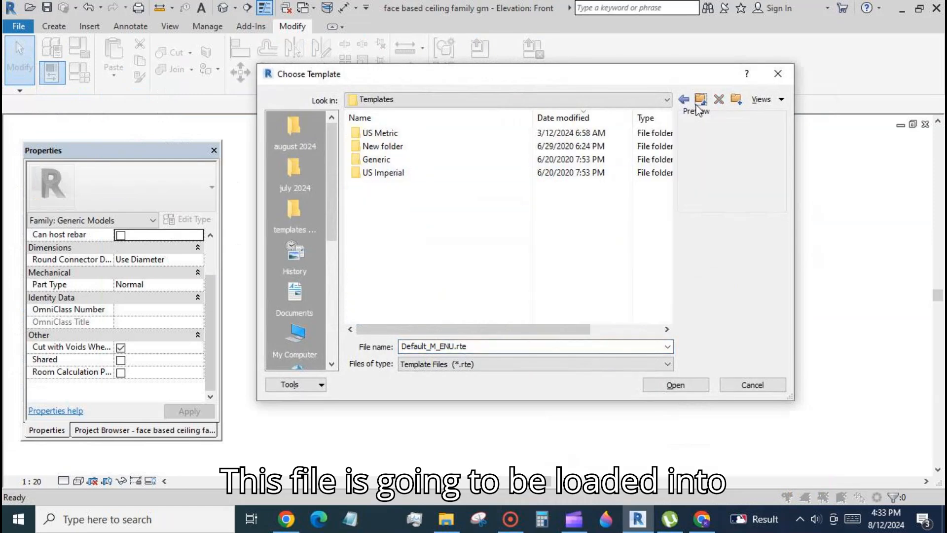
double_click(409, 133)
click(388, 200)
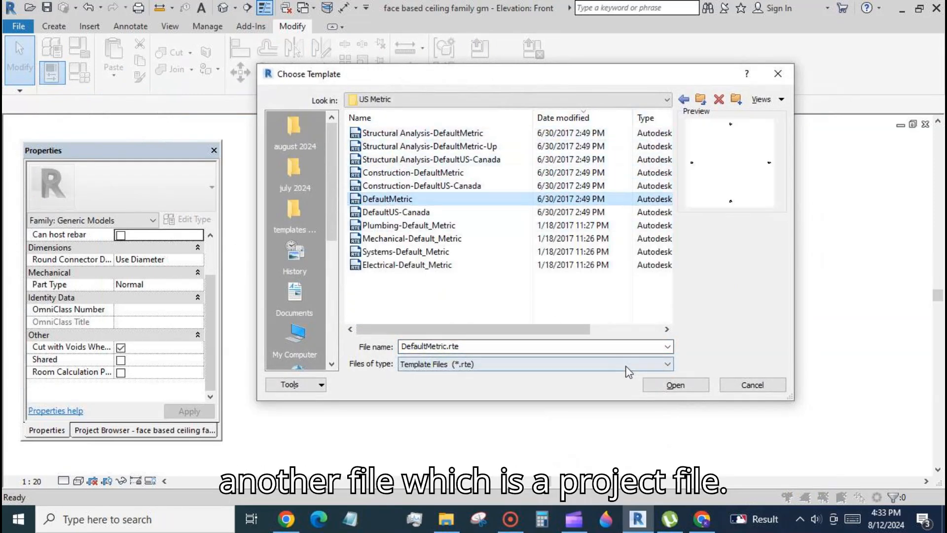
click(661, 385)
click(427, 306)
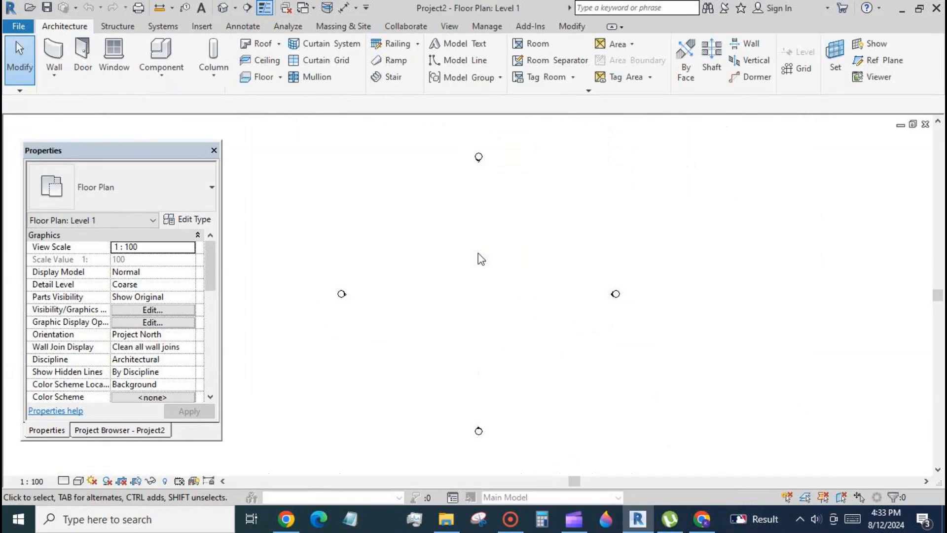
Draw a horizontal Generic - 200mm wall about 16,100 mm long between the elevation markers on Level 1
click(56, 48)
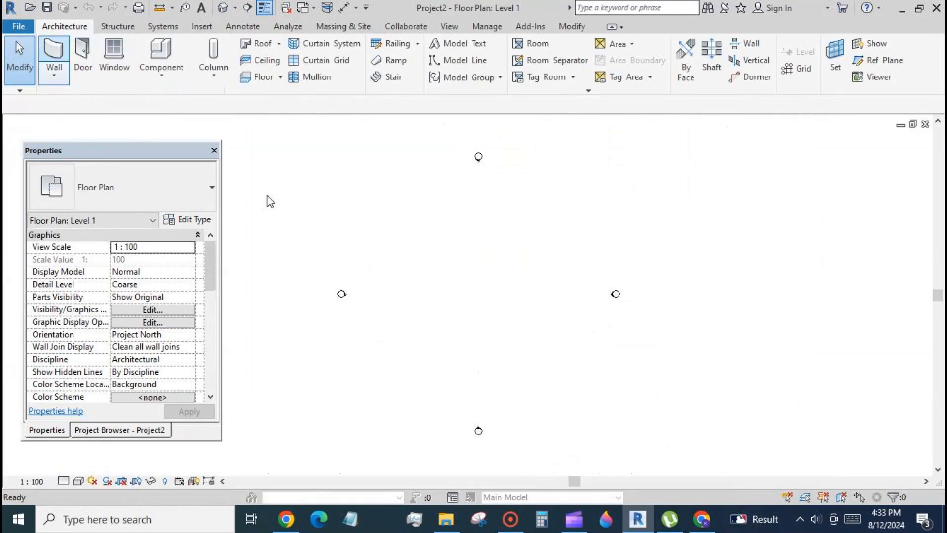
click(432, 292)
click(519, 291)
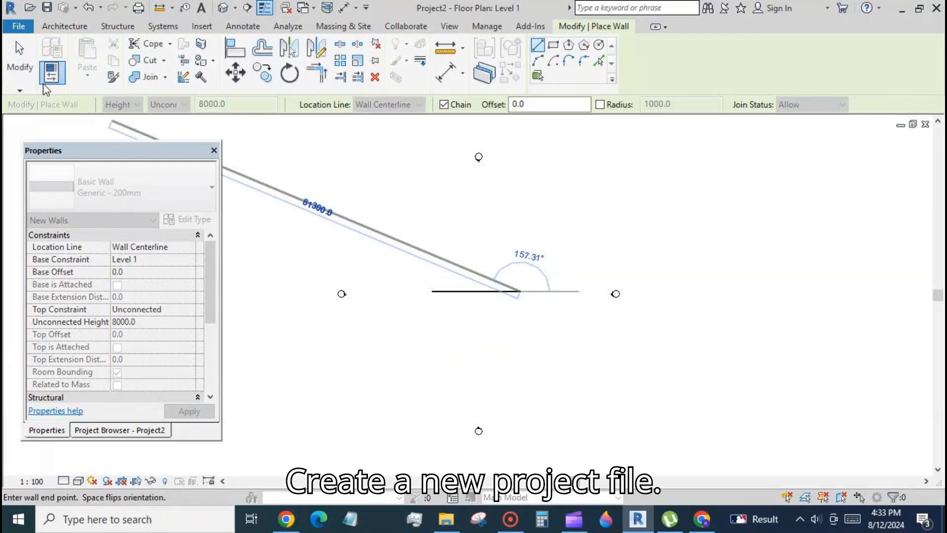
click(20, 57)
Duplicate the drawn wall's type as "Generic - 200mm 2"
scroll(443, 269, up, 3)
click(446, 307)
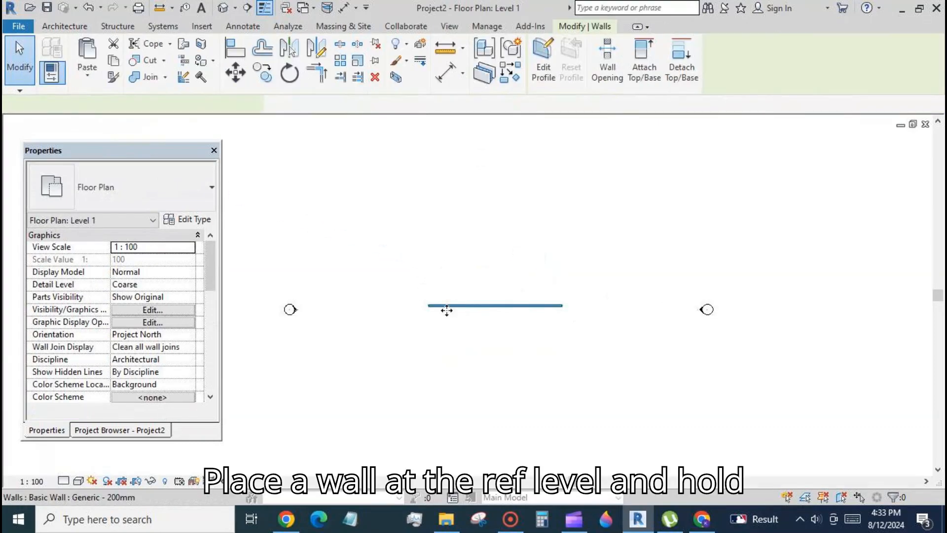
click(190, 218)
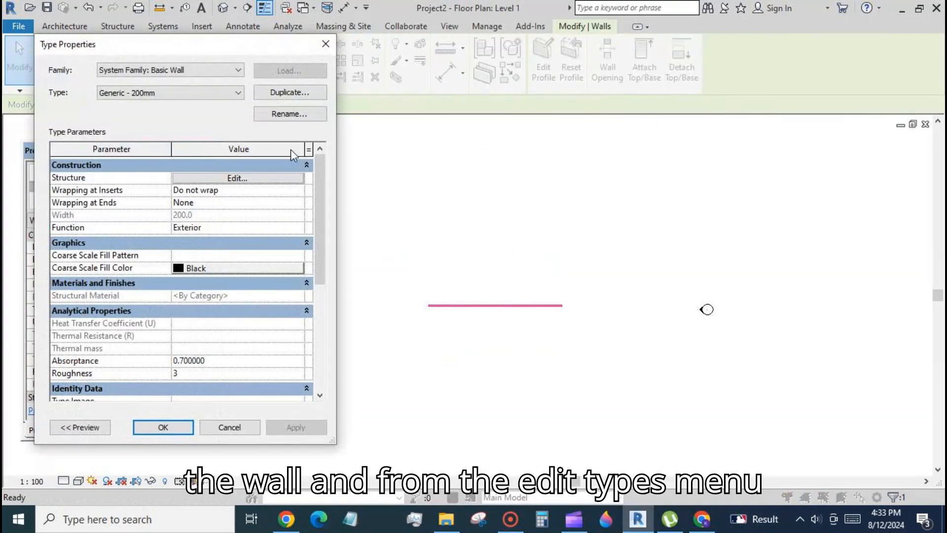
click(304, 93)
click(740, 278)
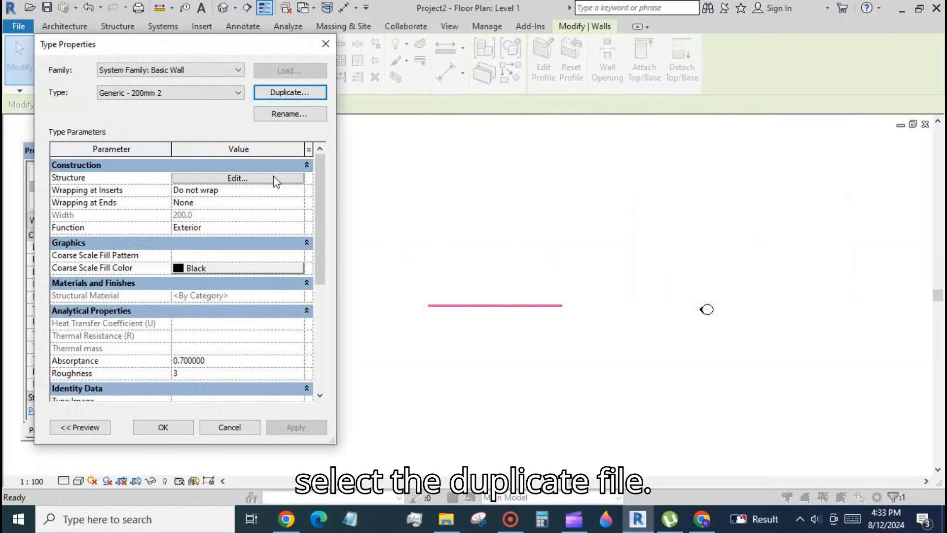
Set the duplicated wall type's Structure [1] layer thickness to 600 mm, then show the project's view list
click(274, 179)
click(240, 208)
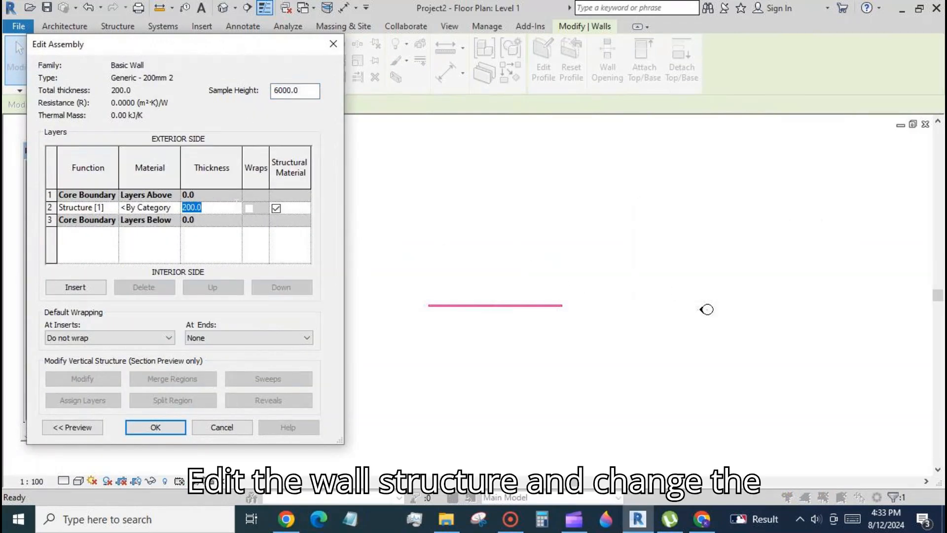
text(600)
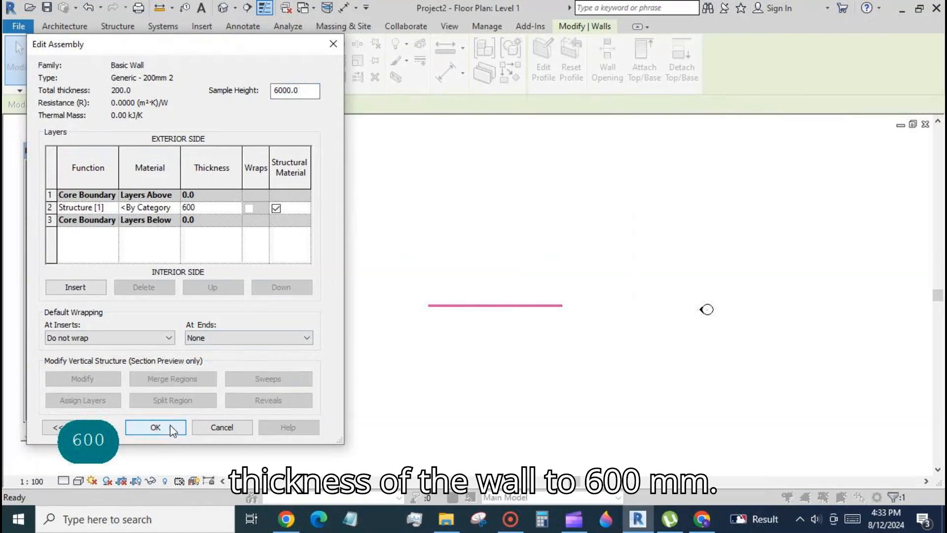
click(155, 427)
click(183, 426)
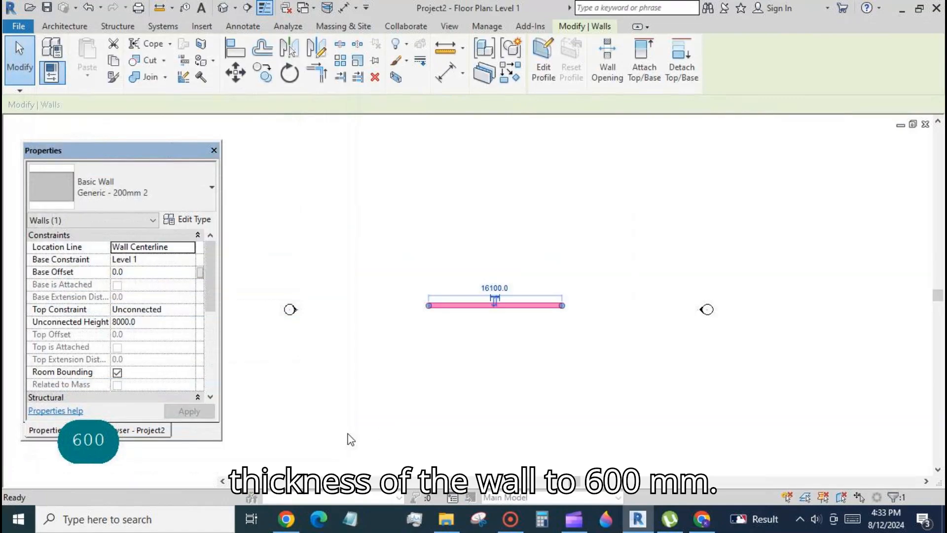
click(461, 357)
click(148, 430)
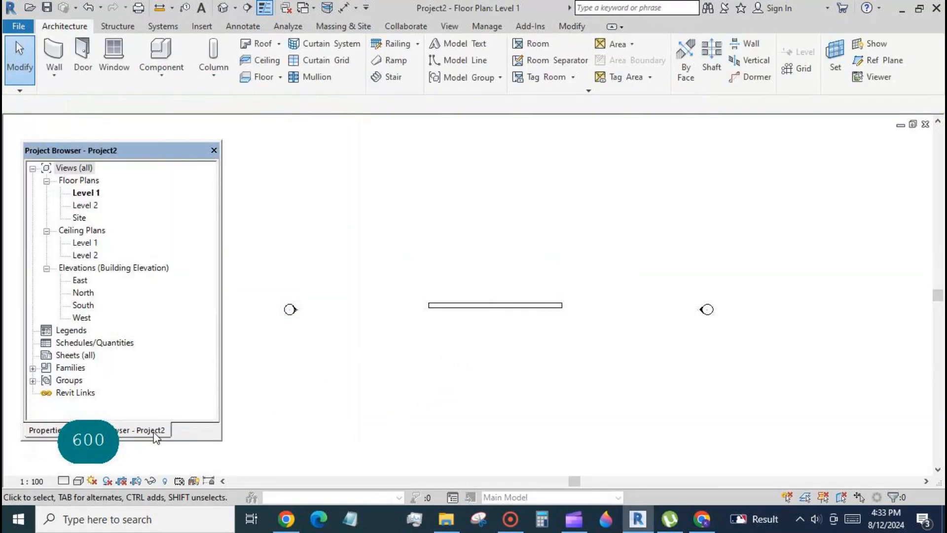
In the 3D view, set the wall's top constraint to Up to level: Level 2
double_click(83, 305)
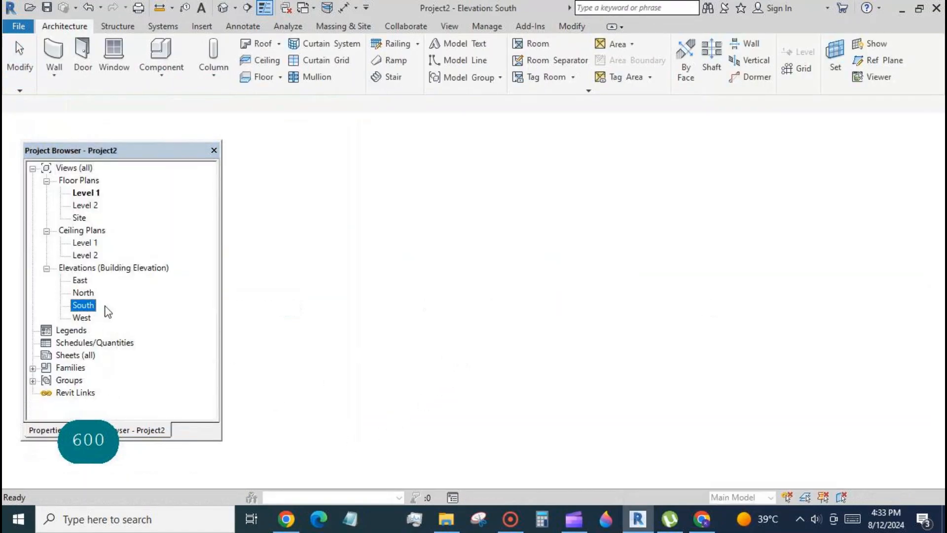
click(223, 7)
scroll(613, 238, down, 2)
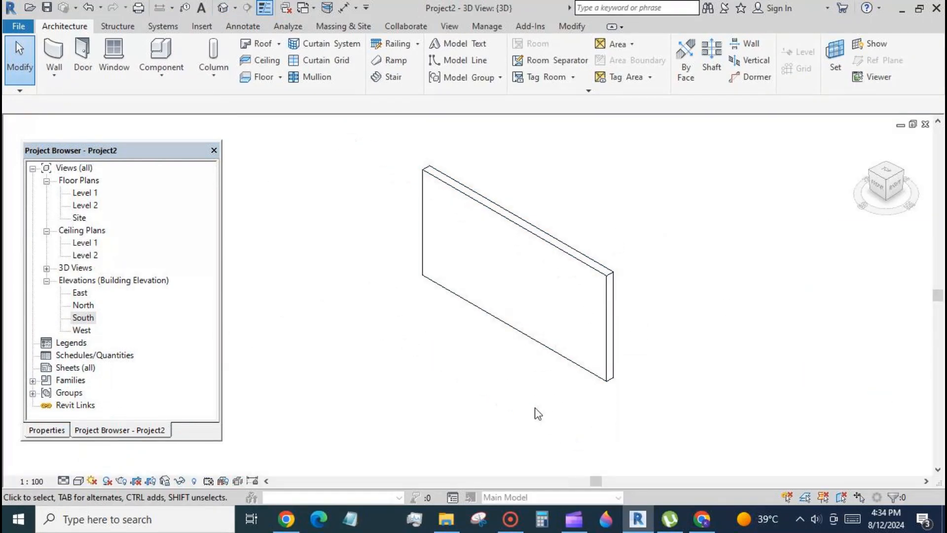
shift+middle_drag(535, 411, 606, 392)
click(582, 328)
click(55, 430)
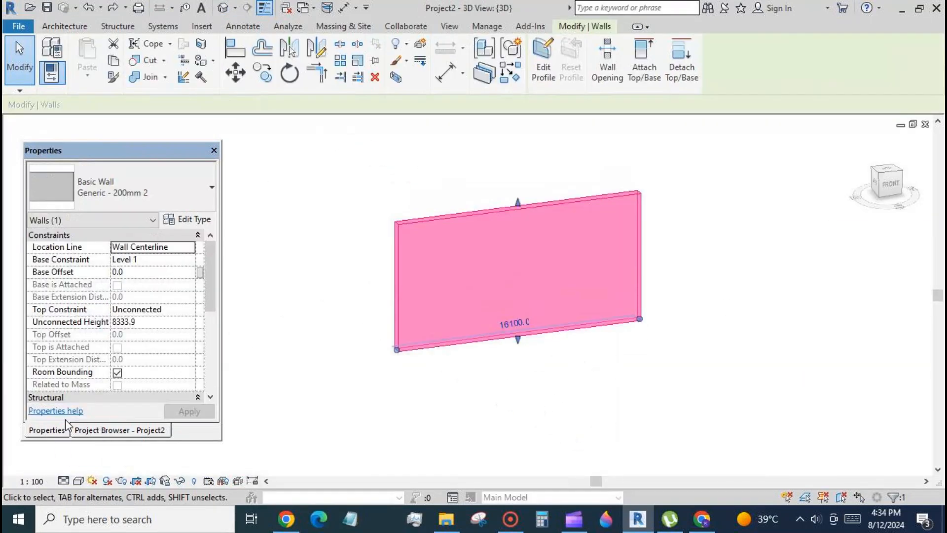
click(188, 309)
click(178, 343)
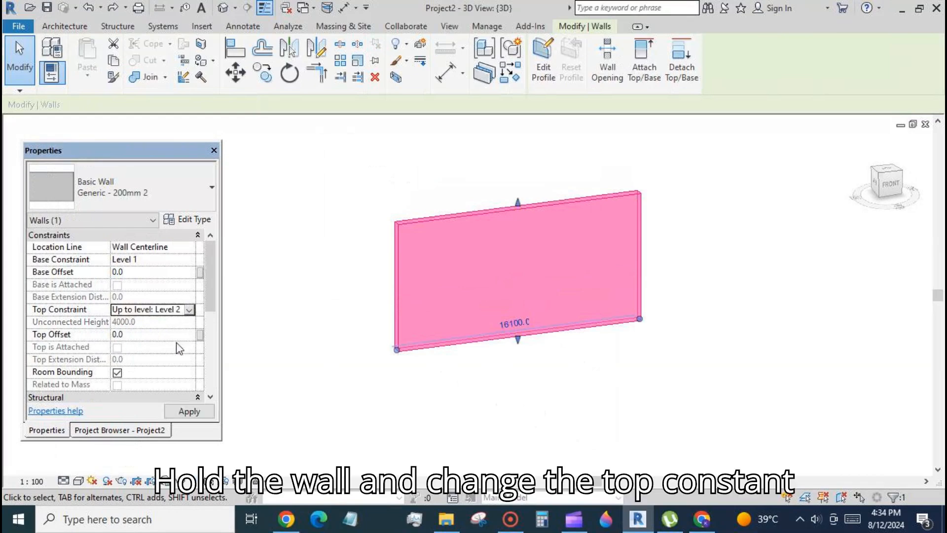
click(263, 369)
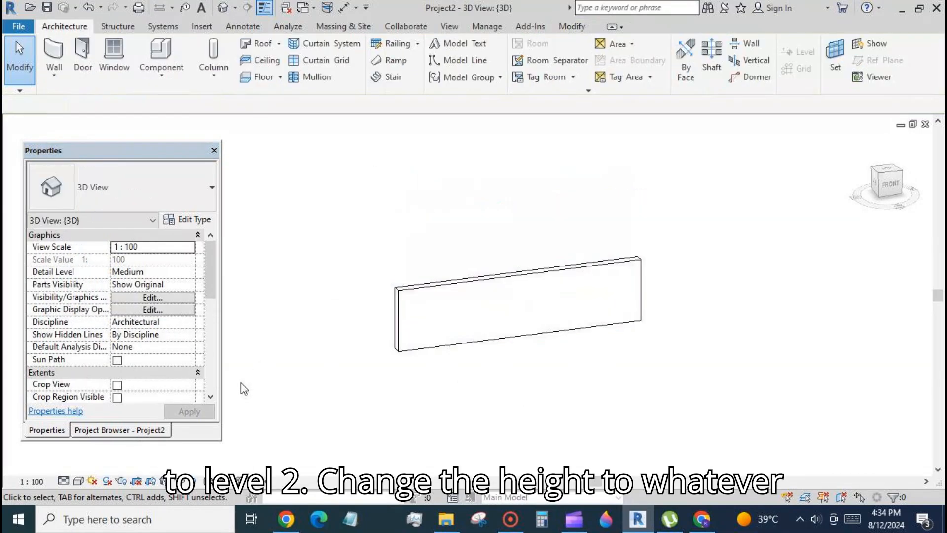
In the South elevation, set the elevation of Level 2 to 8000 mm
click(121, 430)
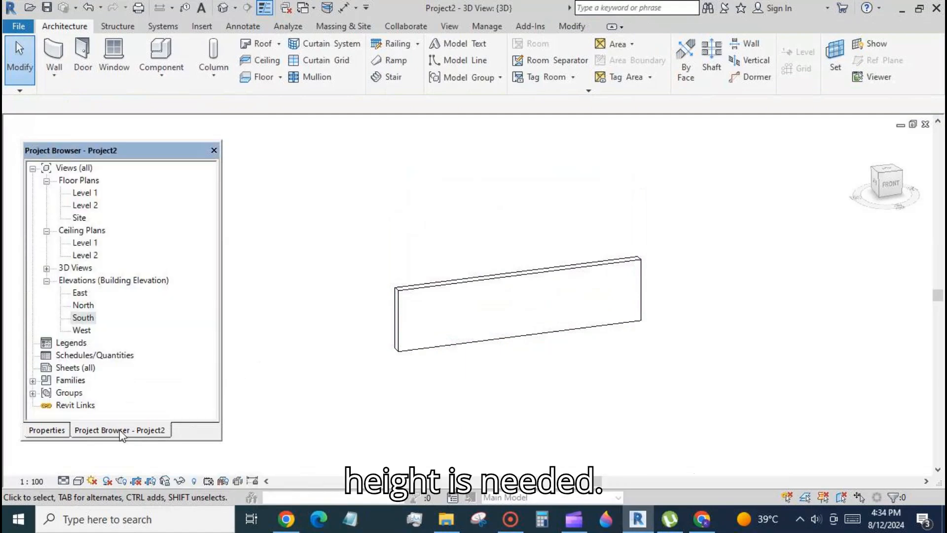
double_click(89, 323)
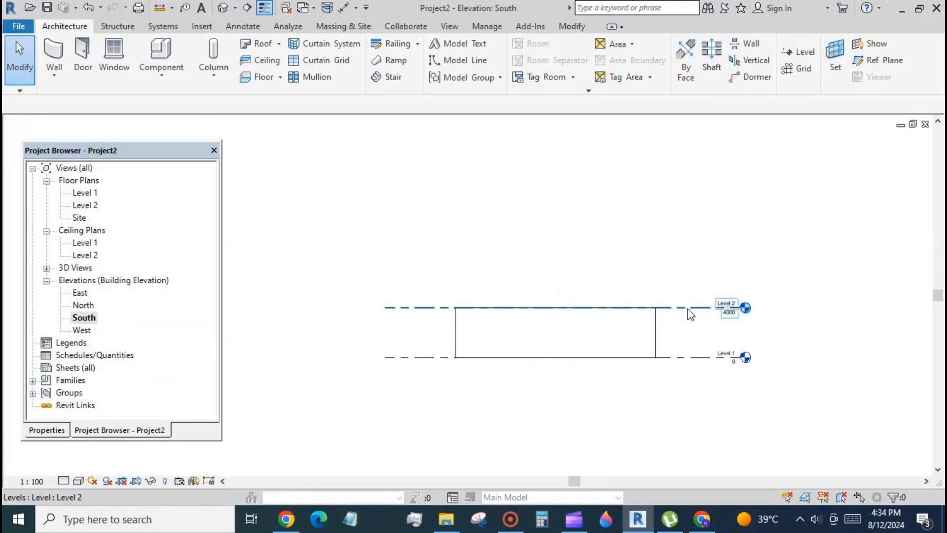
click(689, 309)
click(729, 311)
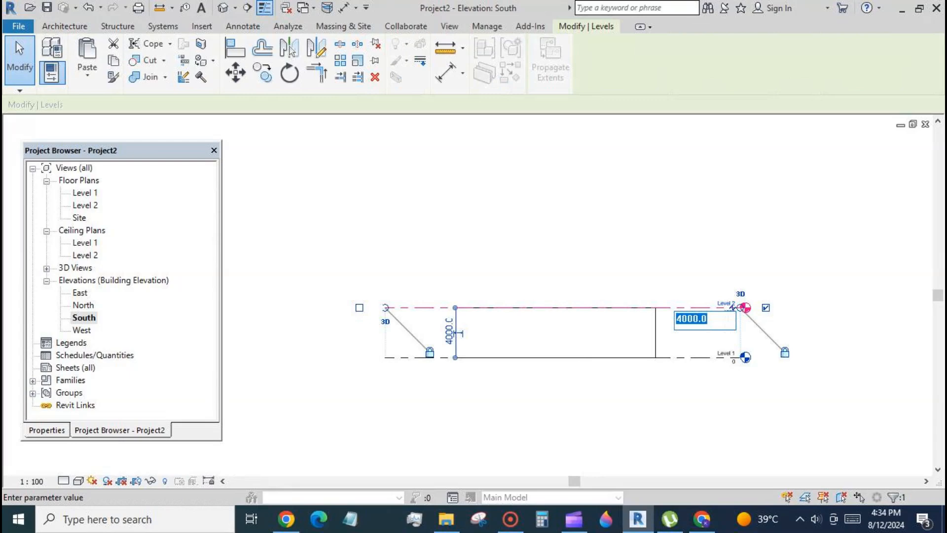
text(8000)
key(Return)
click(677, 380)
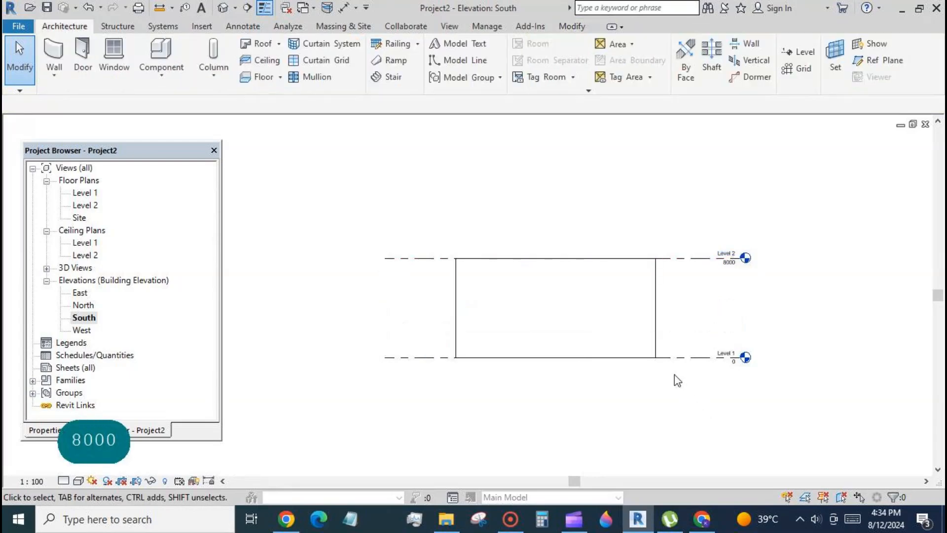
Load the face based ceiling family gm into Project2 and place it on the wall face, 11,600 mm from the right end and 2,900 mm below the top
scroll(668, 344, up, 2)
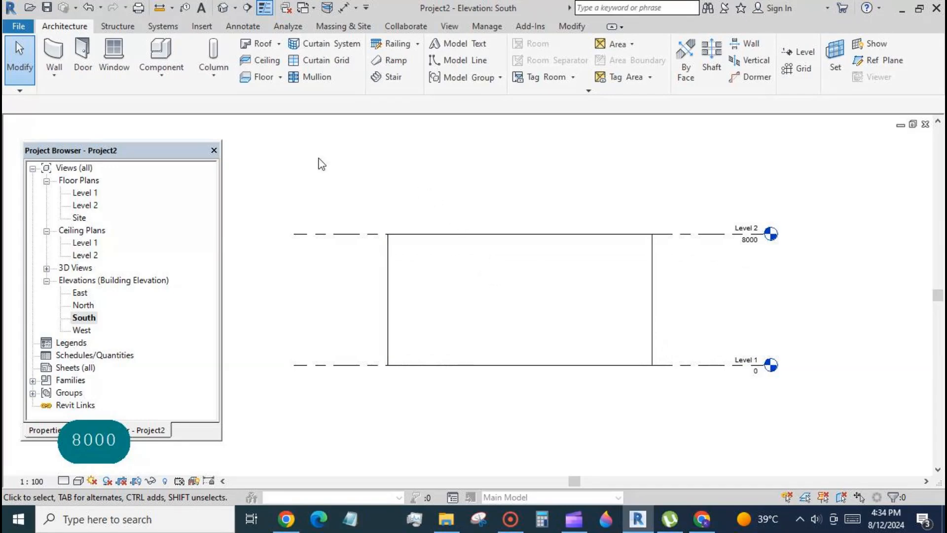
click(309, 8)
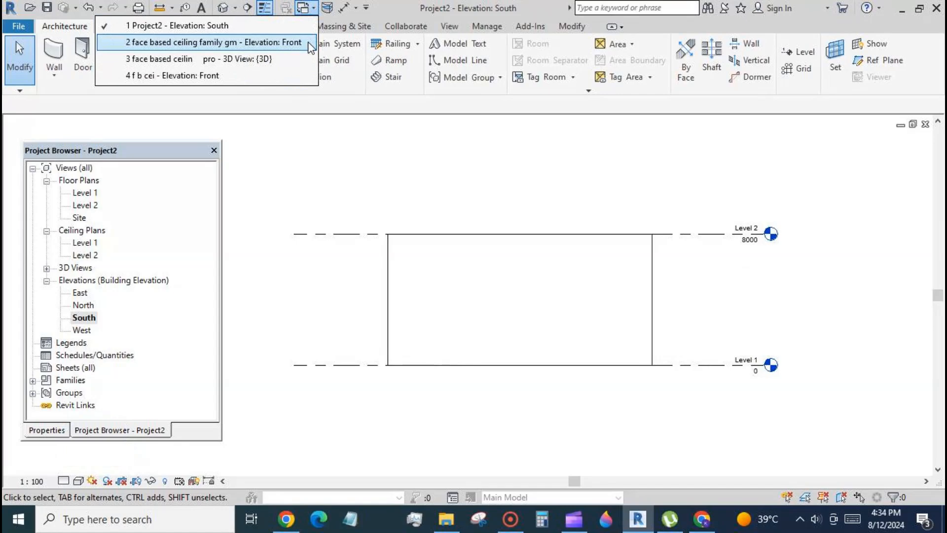
click(266, 42)
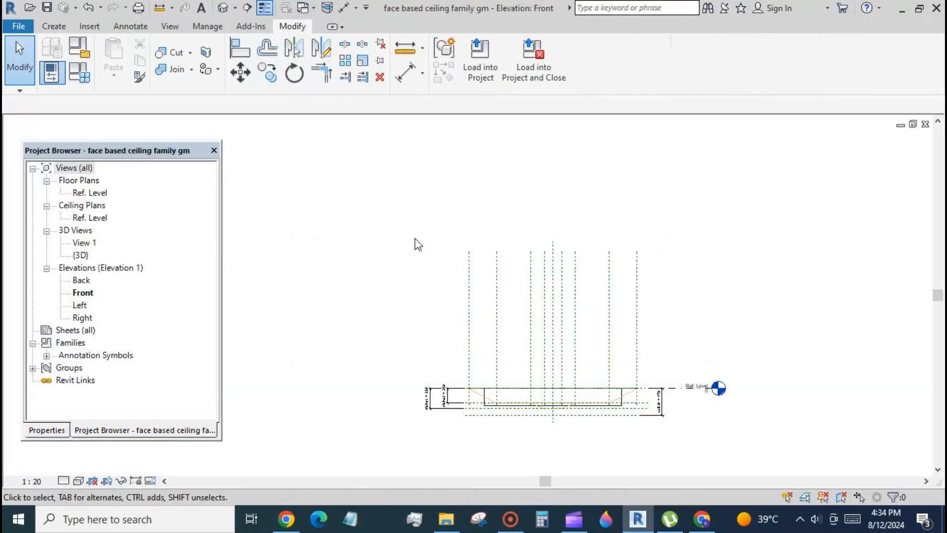
click(480, 57)
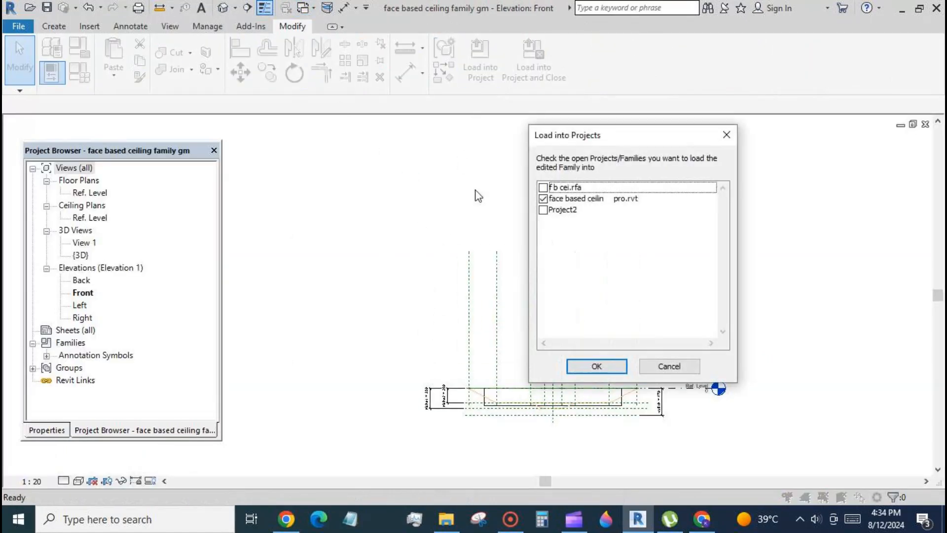
click(544, 210)
click(597, 365)
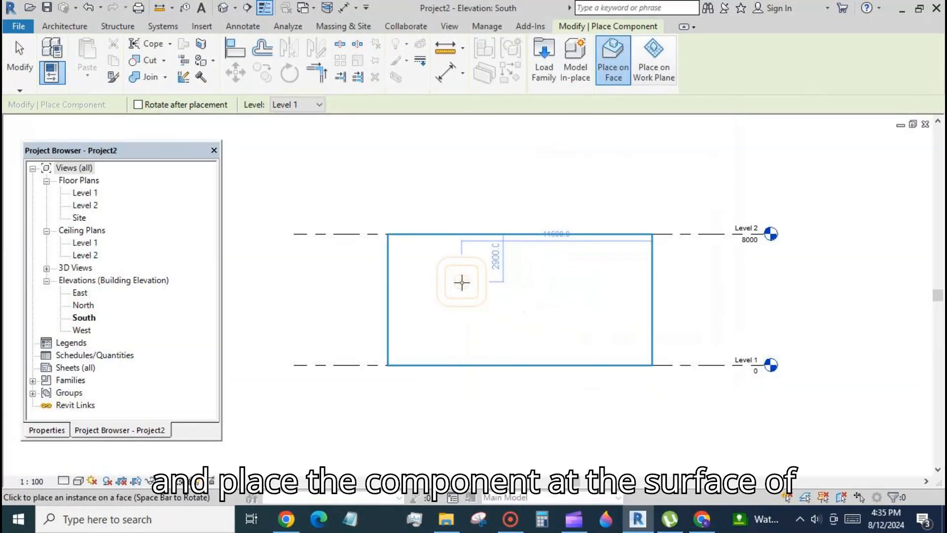
click(462, 283)
click(20, 56)
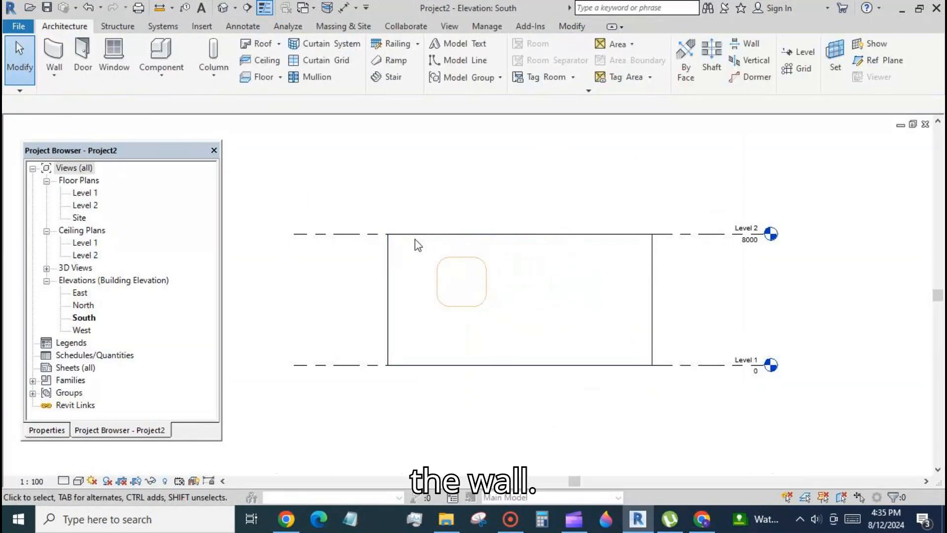
Cut the wall's geometry with the placed ceiling family component
click(572, 26)
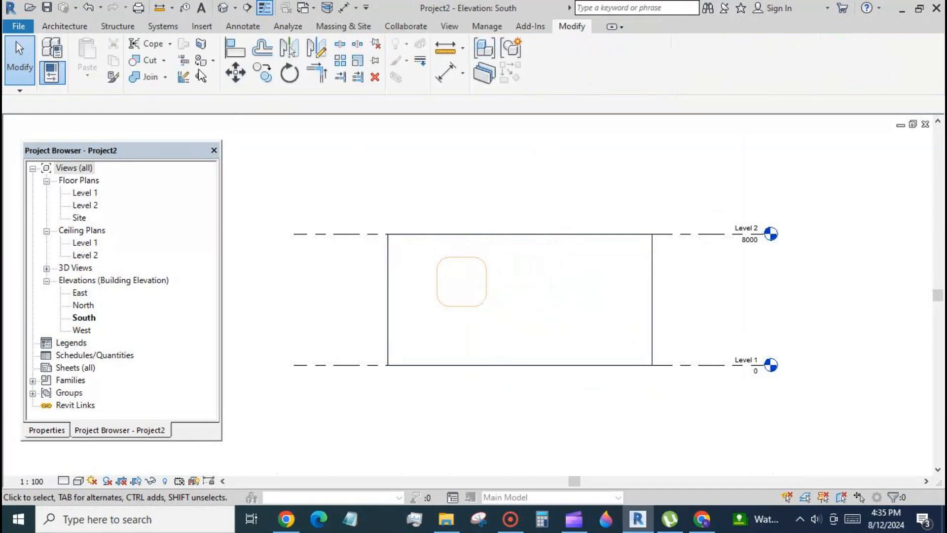
click(146, 59)
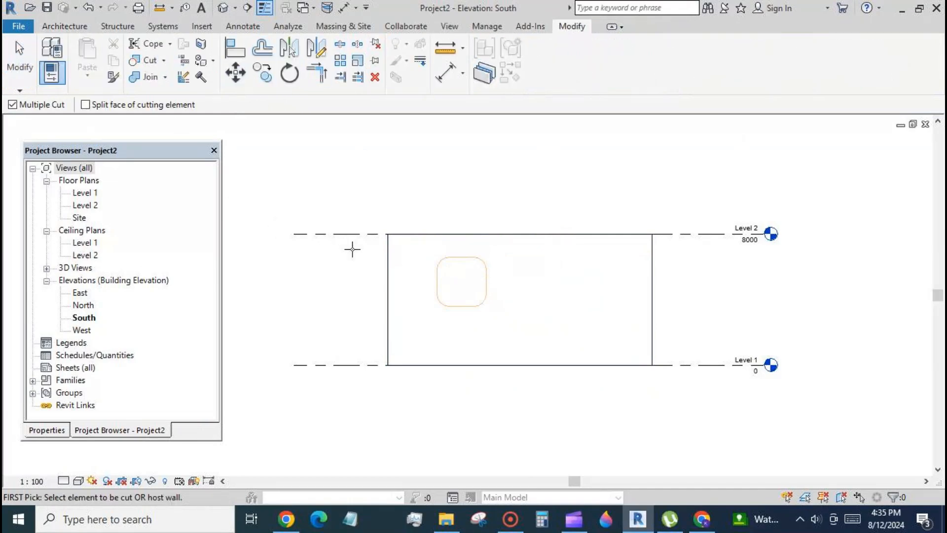
click(389, 241)
click(446, 281)
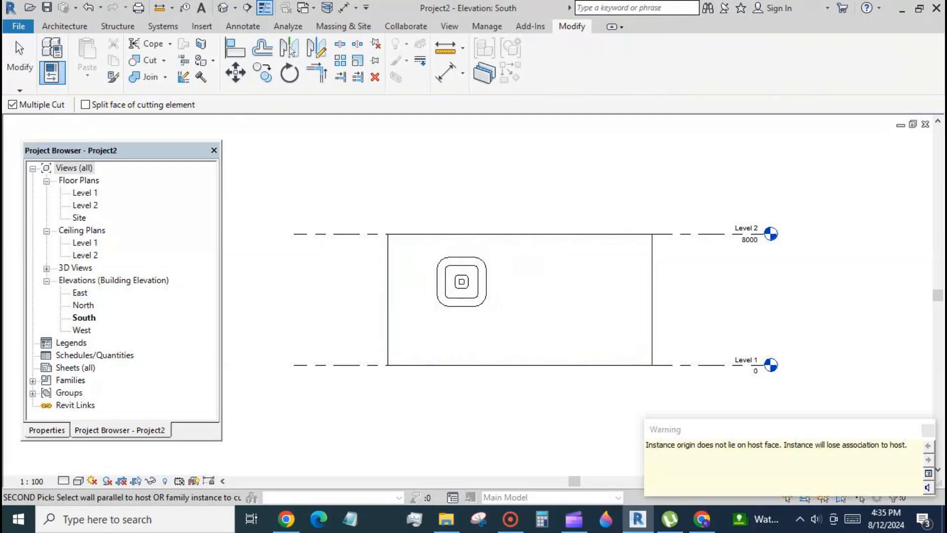
click(928, 431)
click(19, 57)
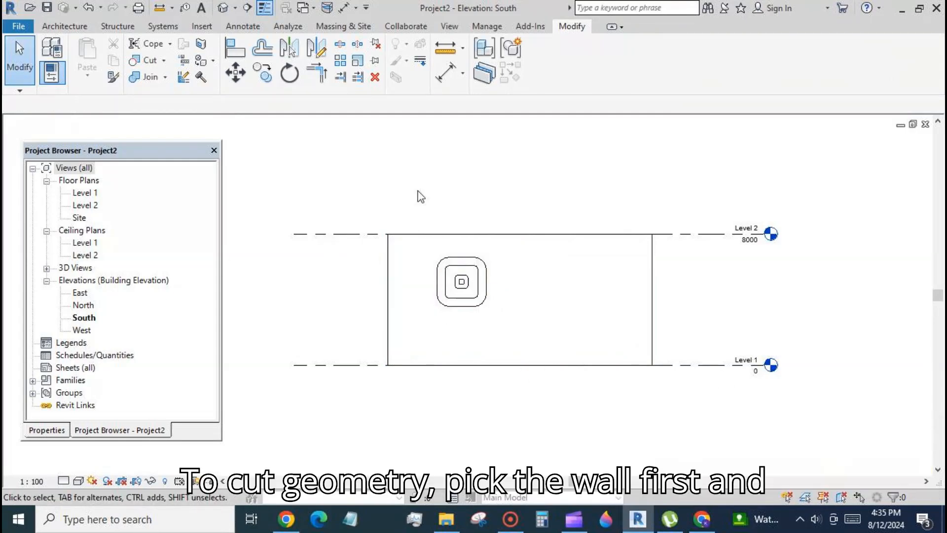
Show the wall in the 3D view with the Shaded visual style, turned to face the recess
click(223, 8)
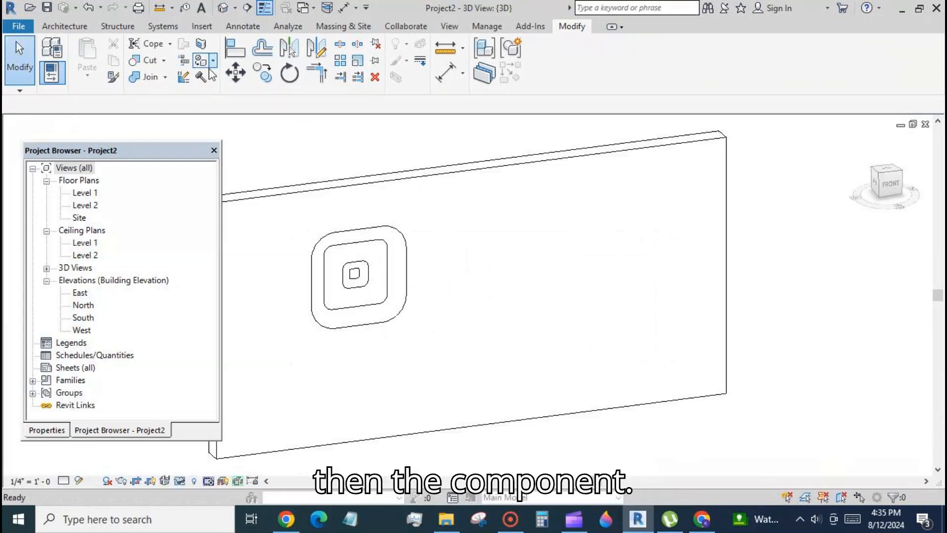
click(79, 481)
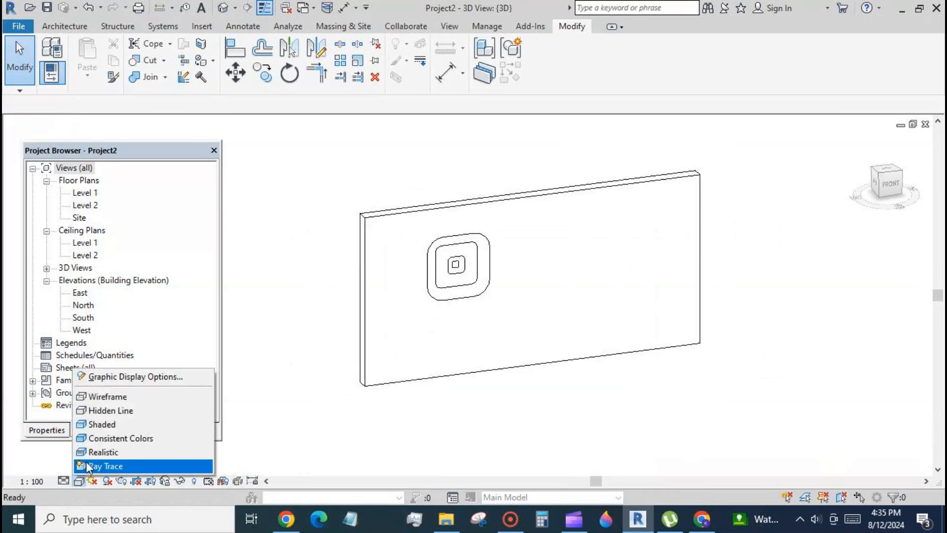
click(95, 424)
shift+middle_drag(668, 396, 697, 397)
scroll(392, 240, up, 2)
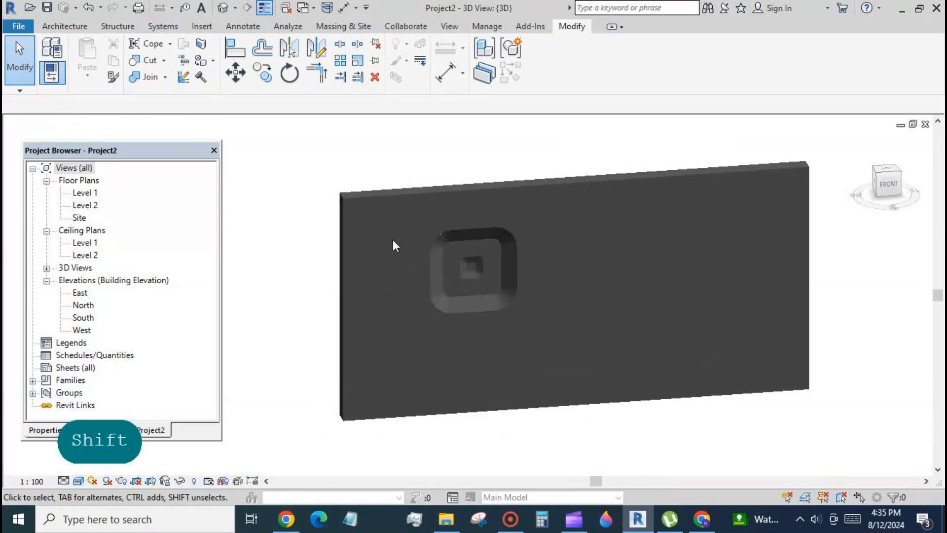
Assign the Default material to the wall type's Structure [1] layer and set its appearance color to light cyan, RGB 128 255 255
click(342, 285)
click(59, 432)
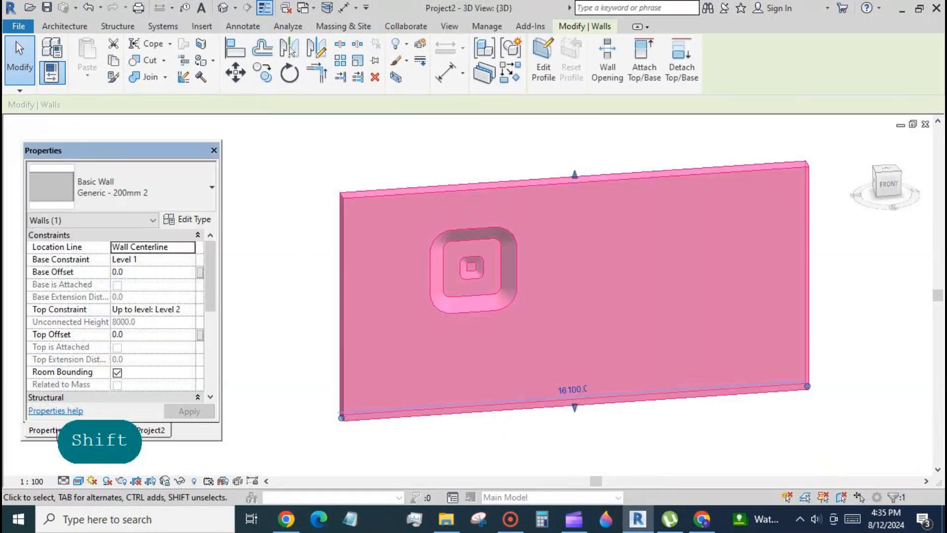
click(187, 219)
click(225, 178)
click(148, 208)
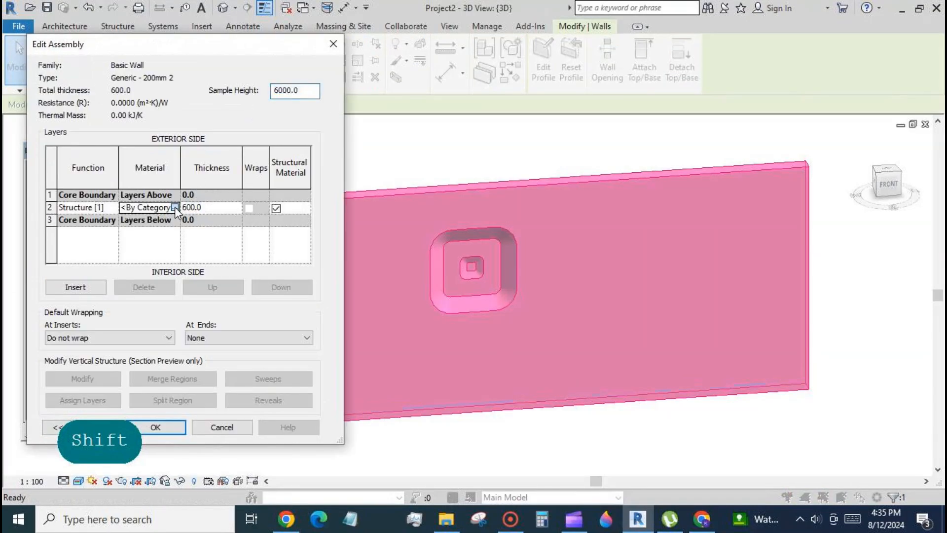
click(175, 207)
click(507, 81)
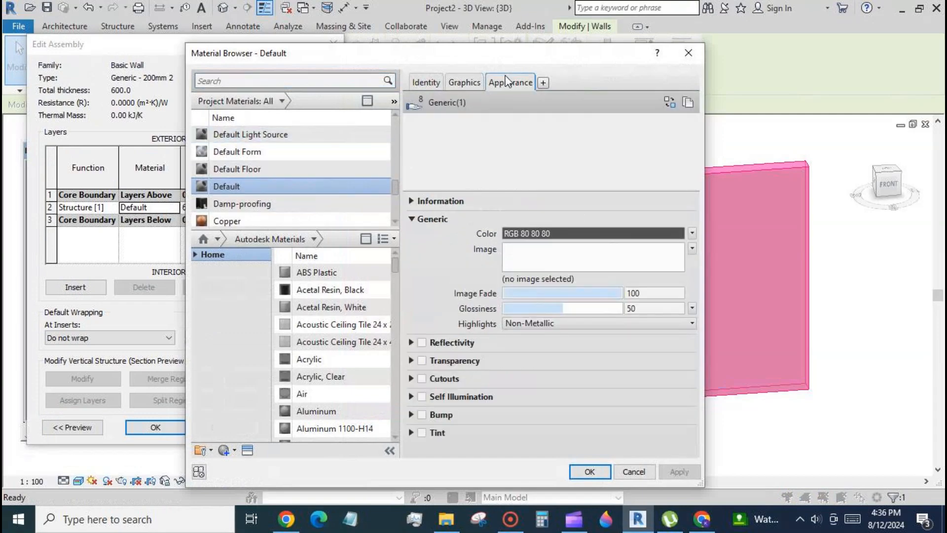
click(583, 233)
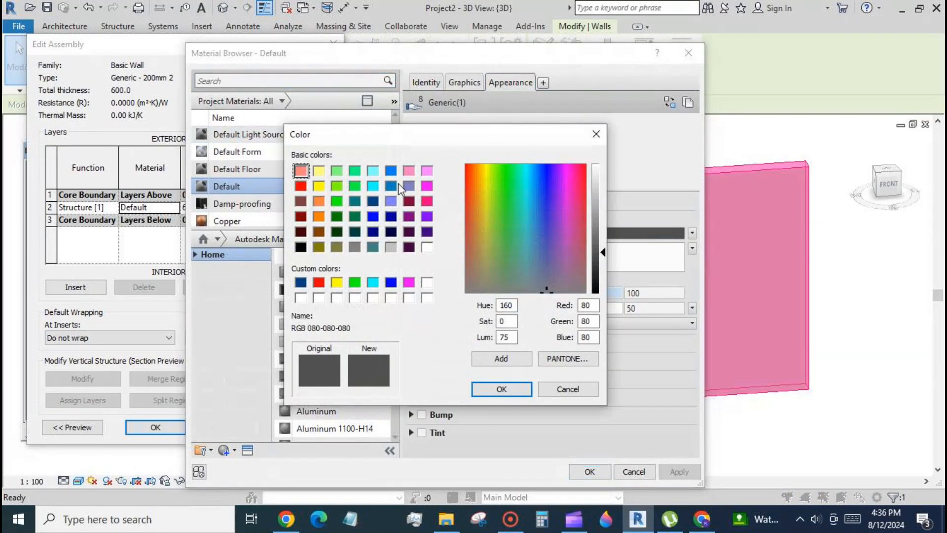
click(373, 171)
click(502, 389)
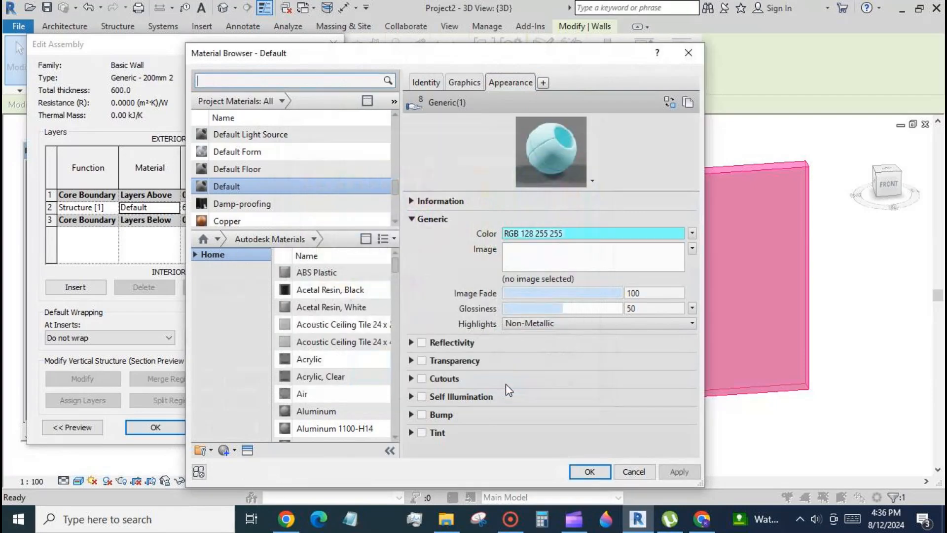
click(676, 472)
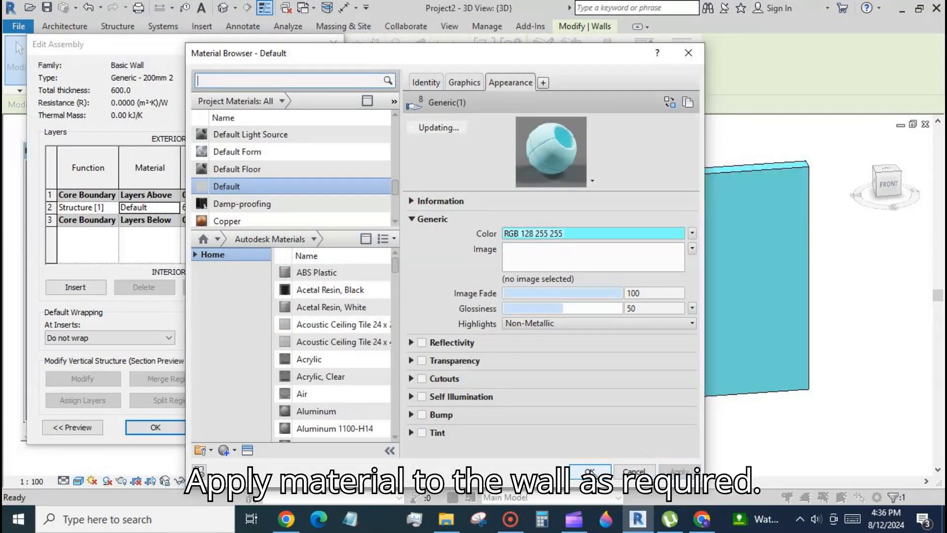
click(589, 471)
click(160, 427)
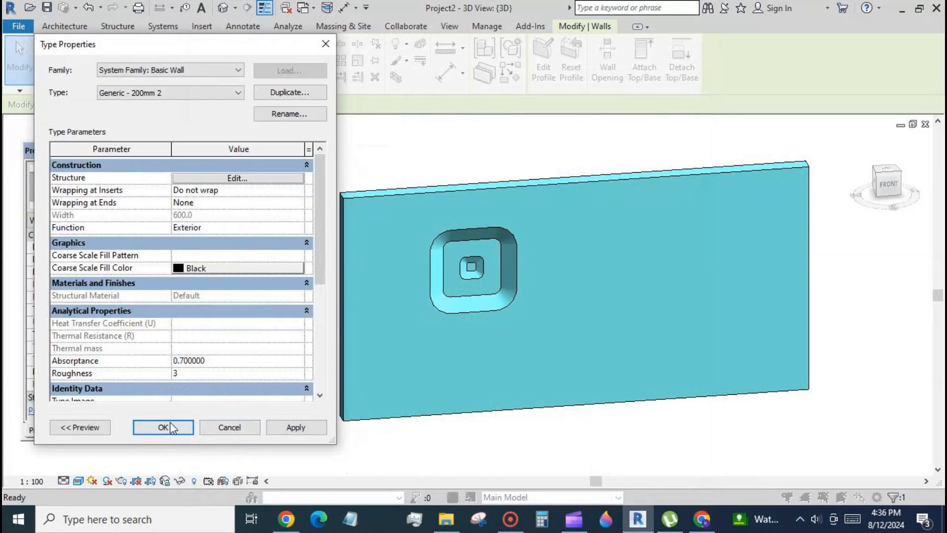
click(171, 425)
click(485, 430)
Associate the placed ceiling component's wall th type parameter with a new global parameter named wall th and apply it
scroll(540, 249, down, 2)
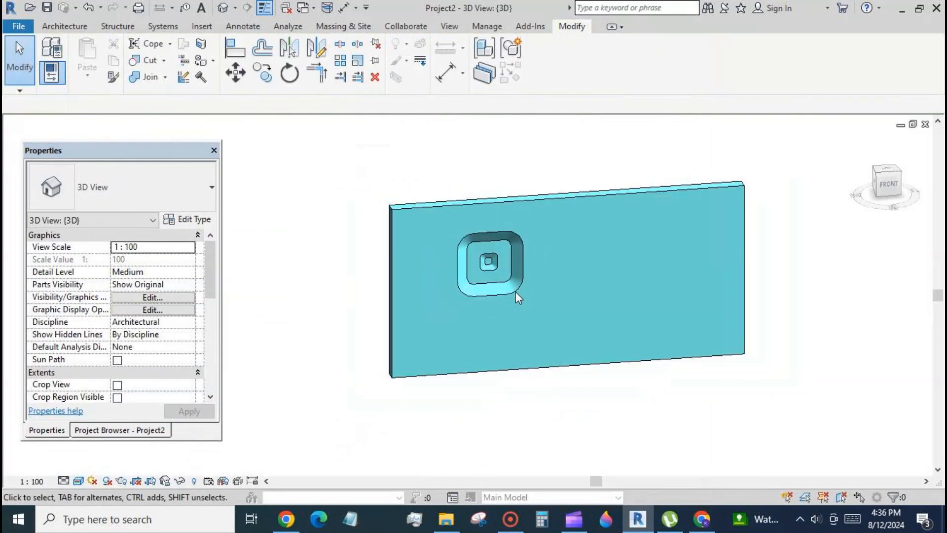
click(458, 257)
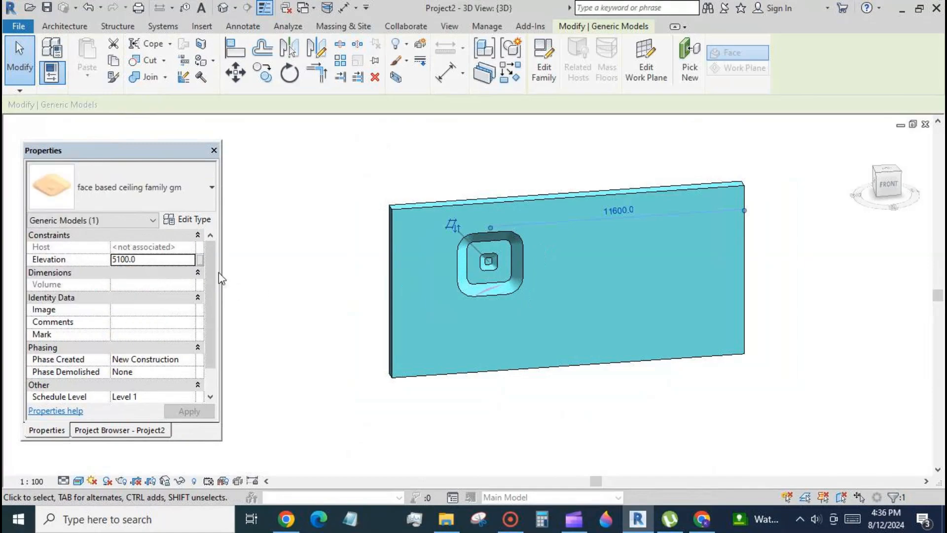
click(197, 220)
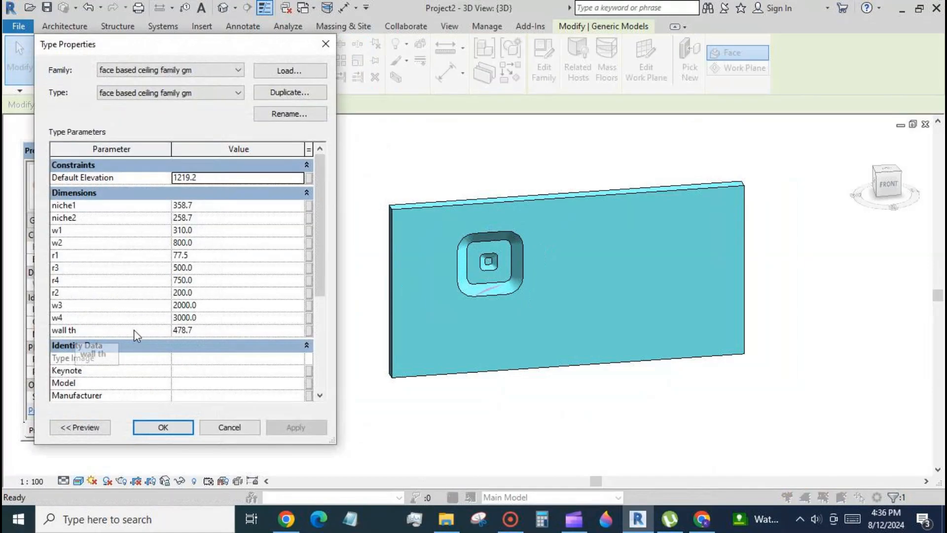
click(309, 331)
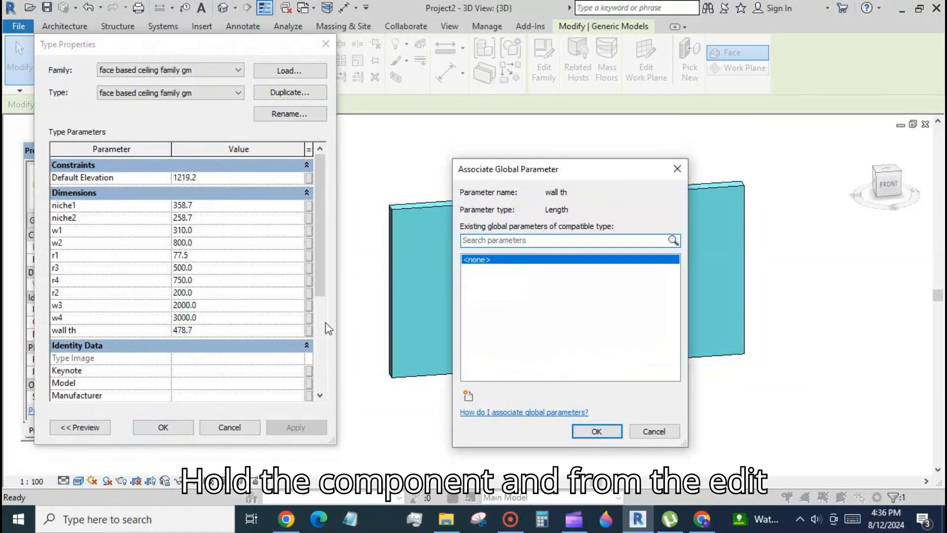
click(466, 396)
text(wall)
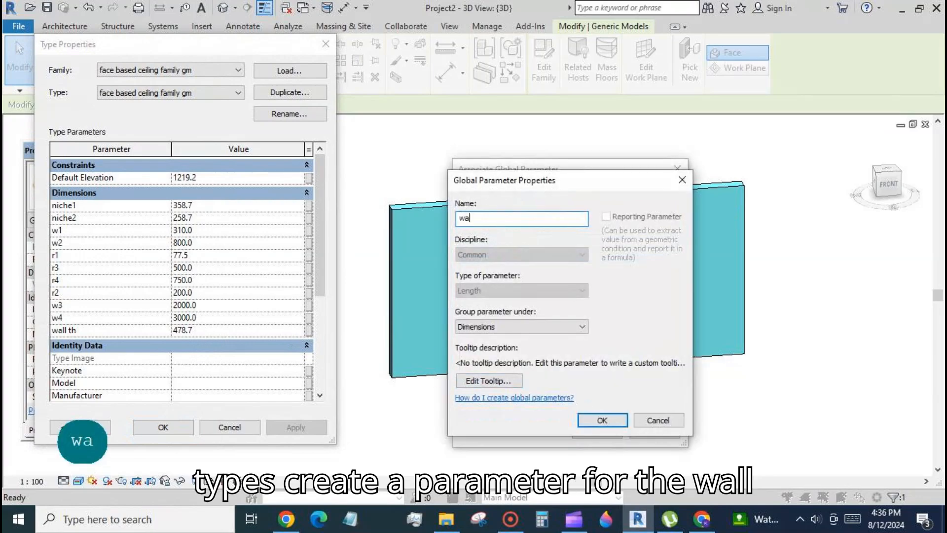
text( th)
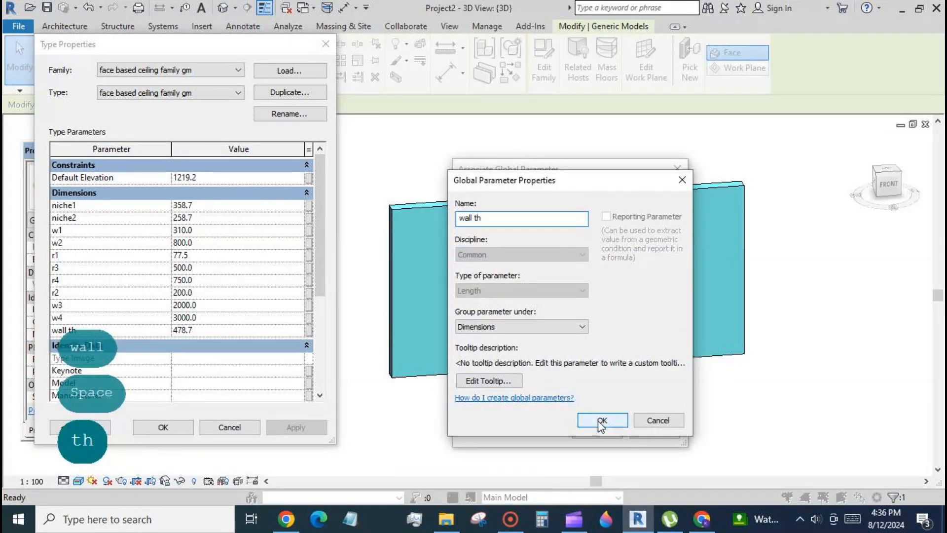
click(600, 421)
click(587, 431)
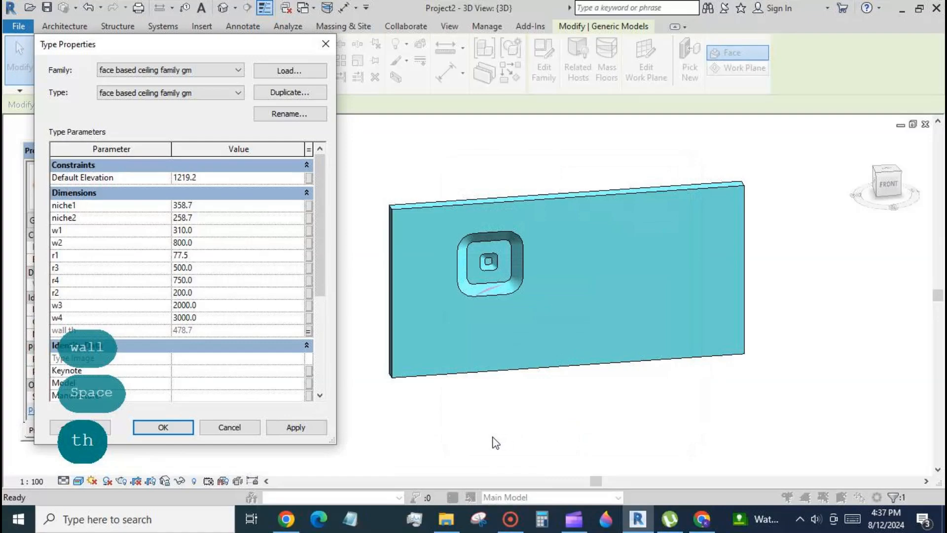
click(296, 427)
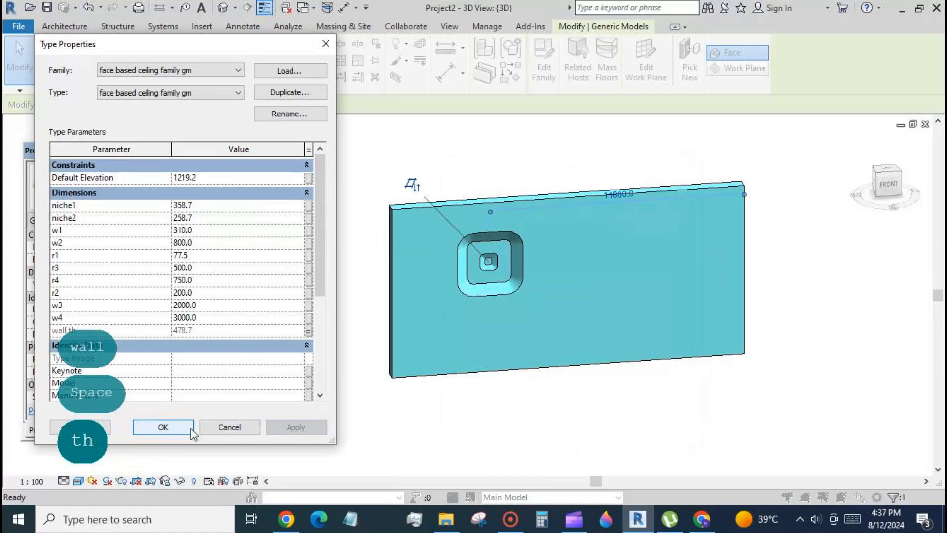
click(192, 432)
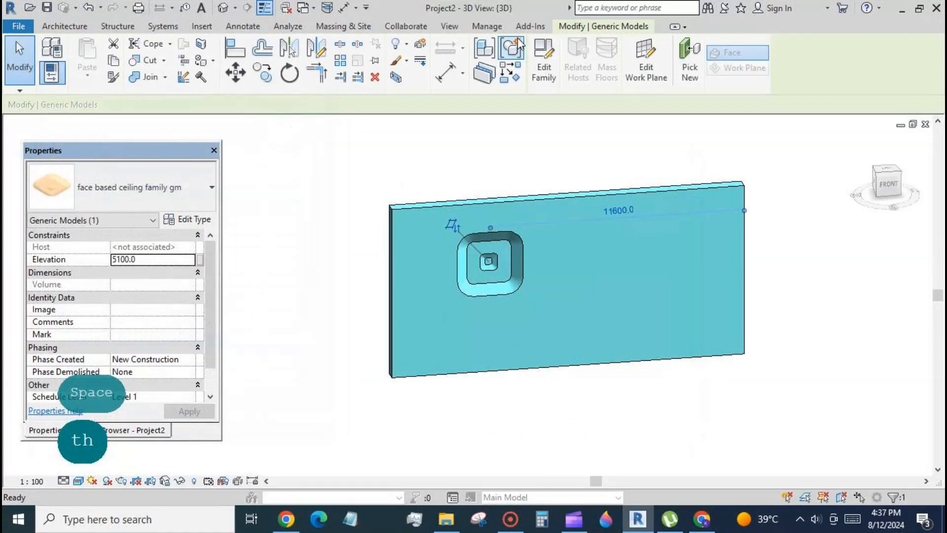
Set the wall th global parameter's value to 600 mm and apply it
click(487, 27)
click(222, 77)
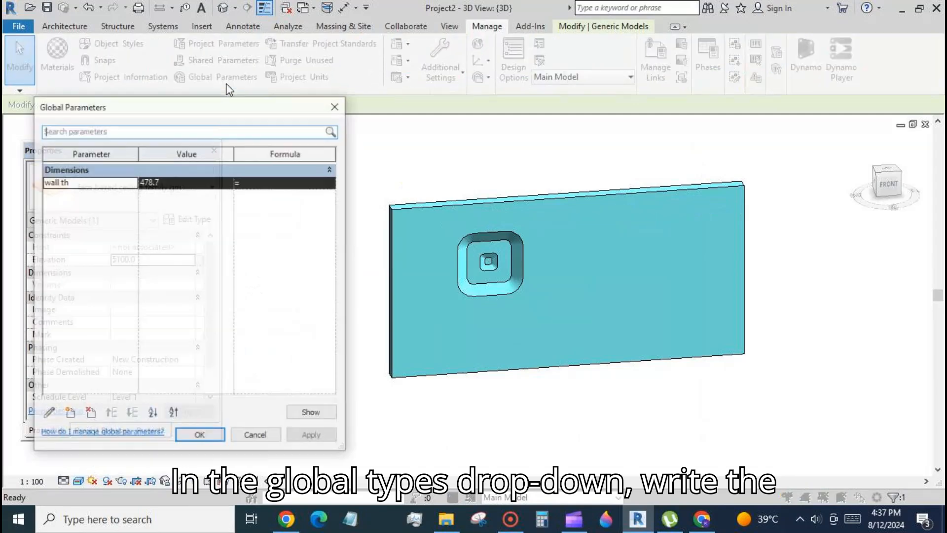
click(194, 180)
text(600)
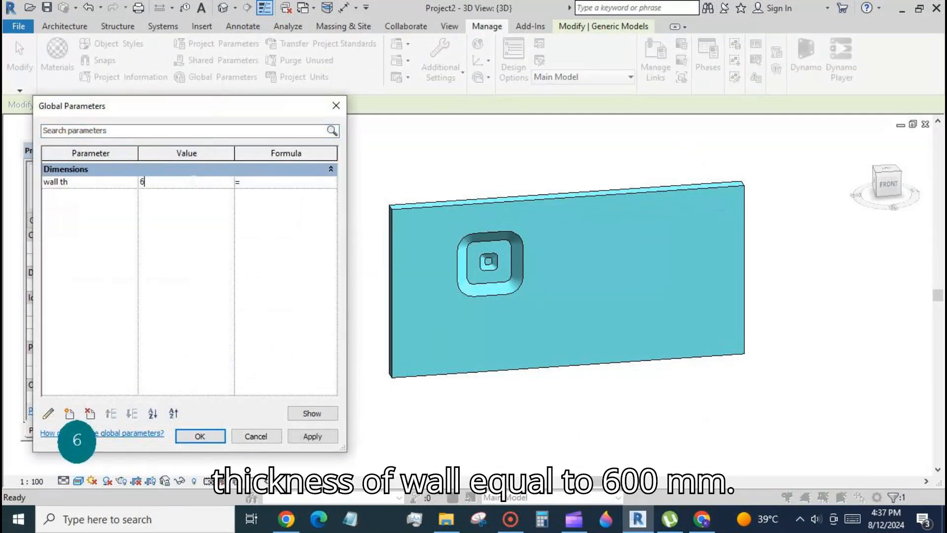
click(313, 436)
click(199, 436)
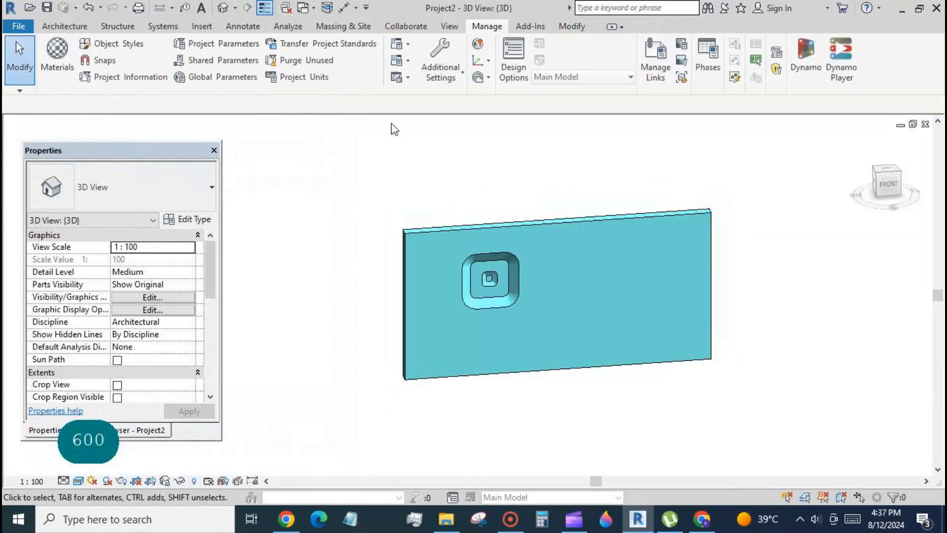
In the face based ceiling family gm file, set the formulas niche1 = wall th - 100 mm and niche2 = wall th - 200 mm
click(306, 8)
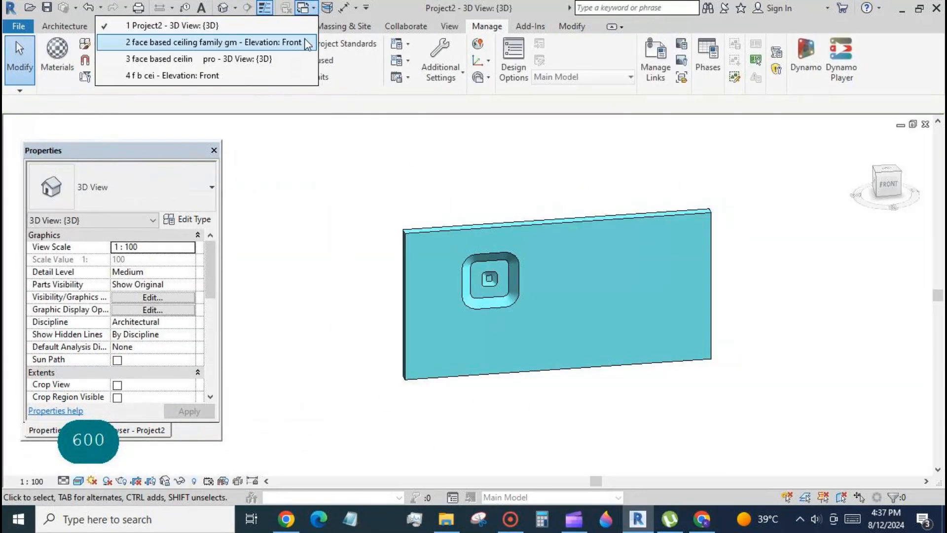
click(306, 43)
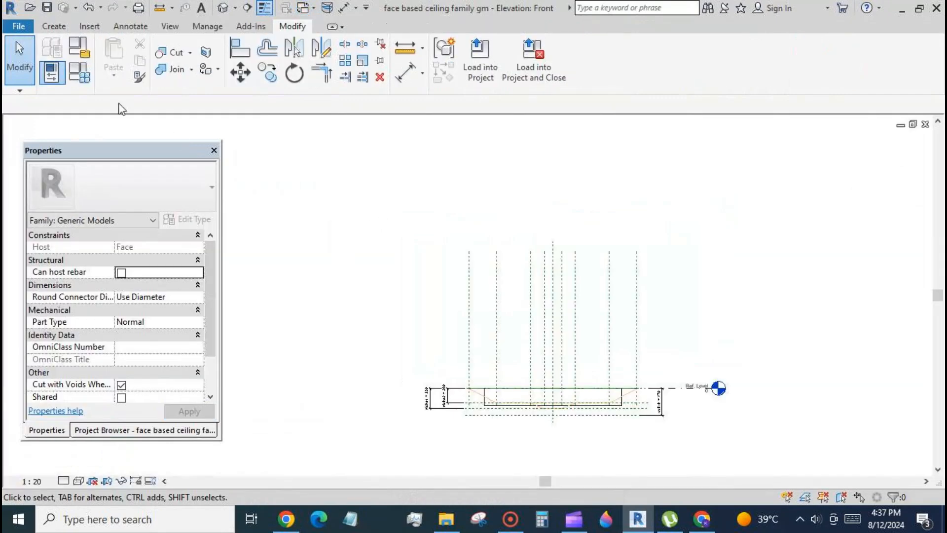
click(79, 74)
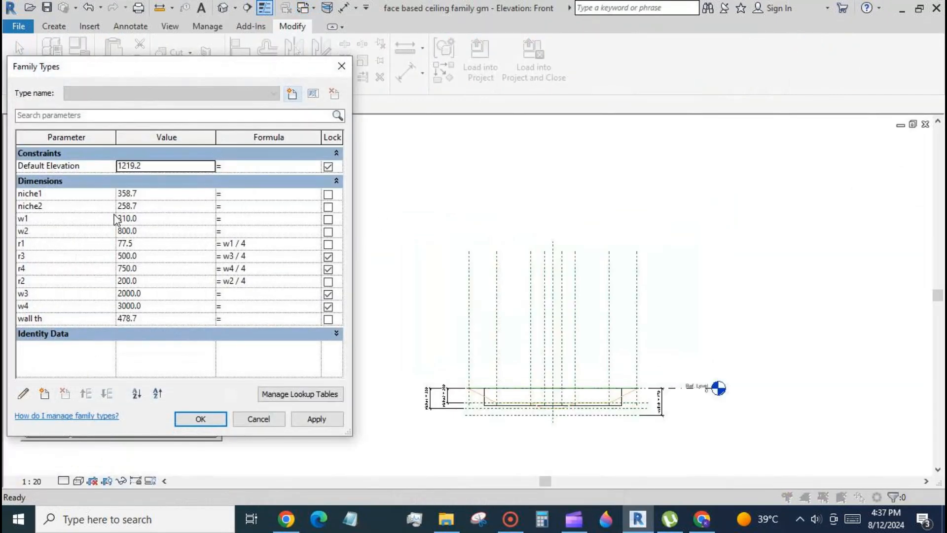
click(241, 192)
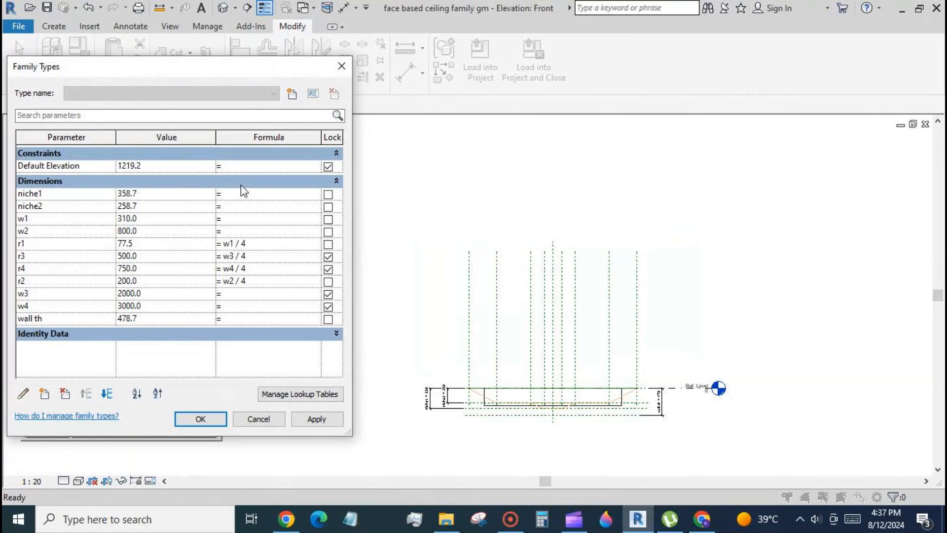
text(wall th )
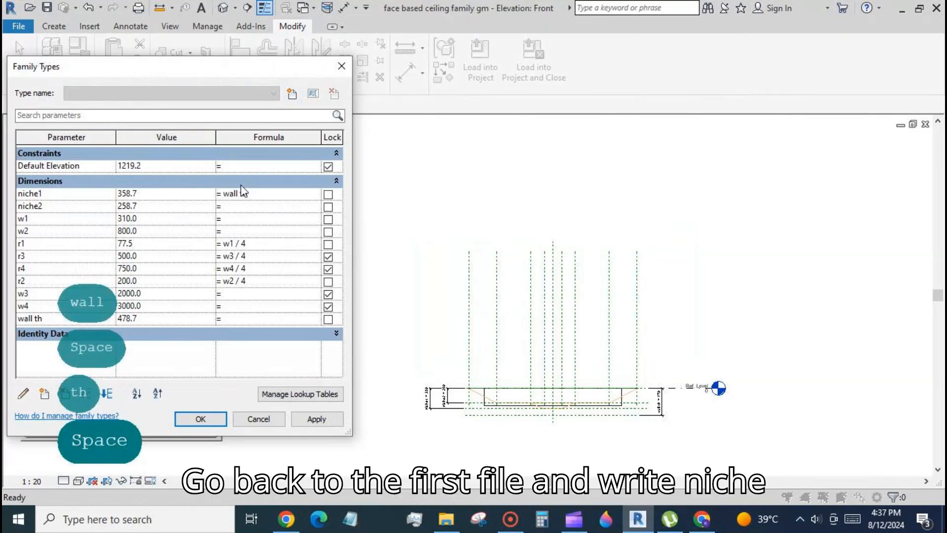
text(-100)
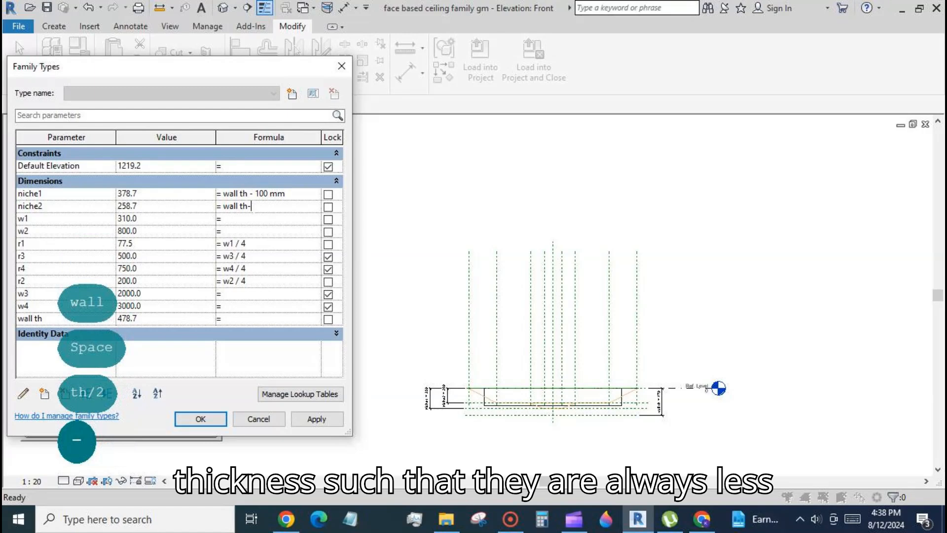
text(- 20)
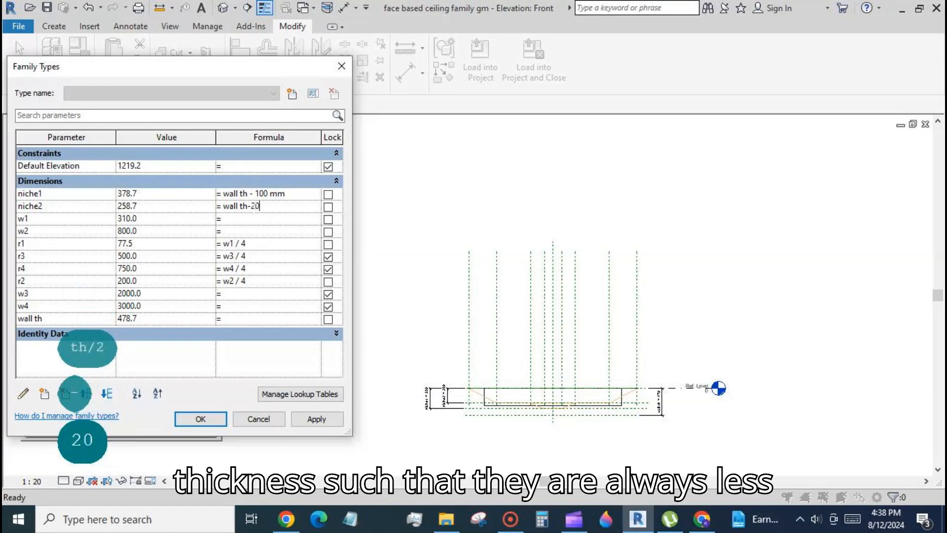
text(0)
click(315, 421)
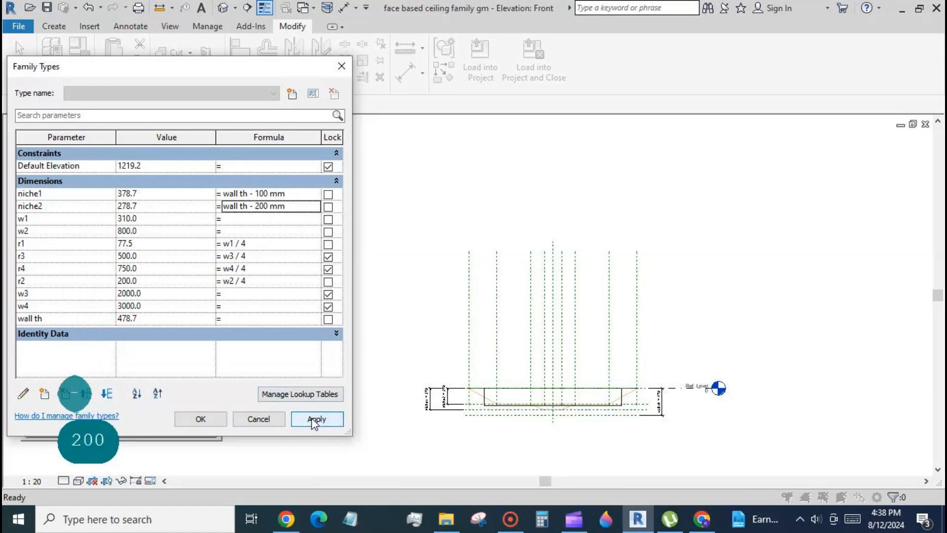
click(201, 419)
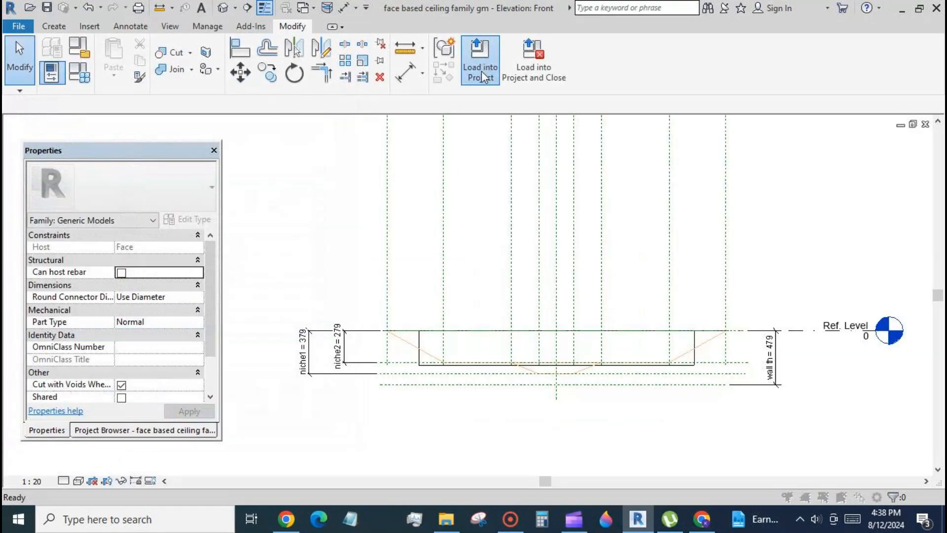
Load the updated ceiling family into Project2, overwriting the existing version, and check the placed component's type parameters
click(482, 72)
click(599, 366)
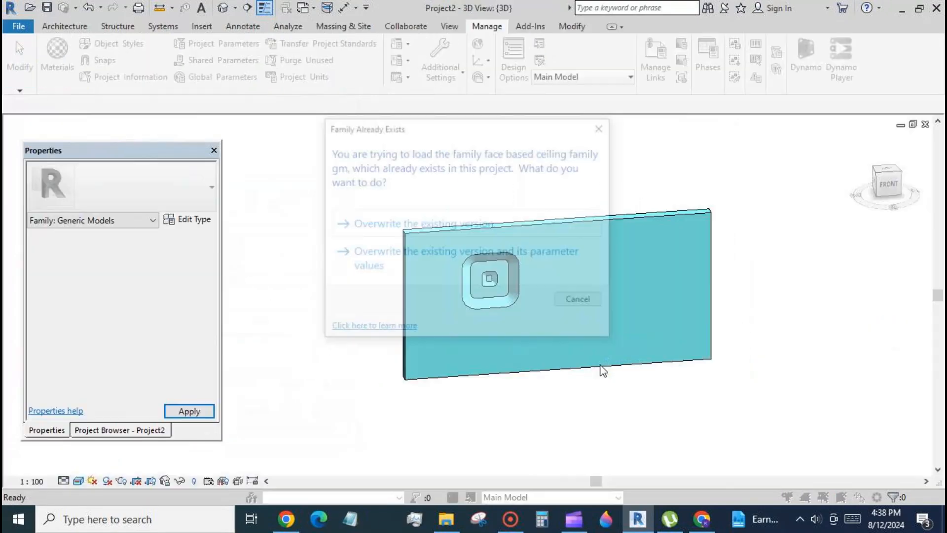
click(459, 223)
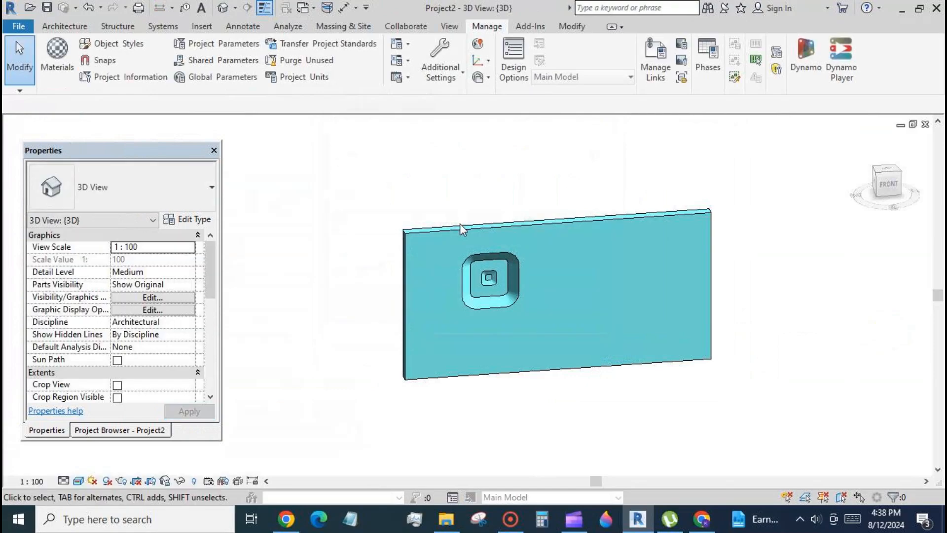
click(463, 278)
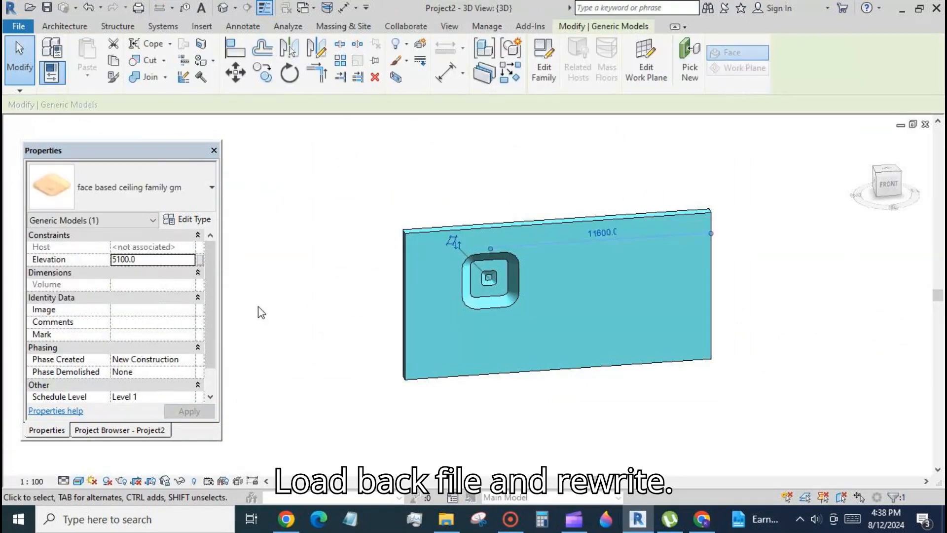
click(203, 219)
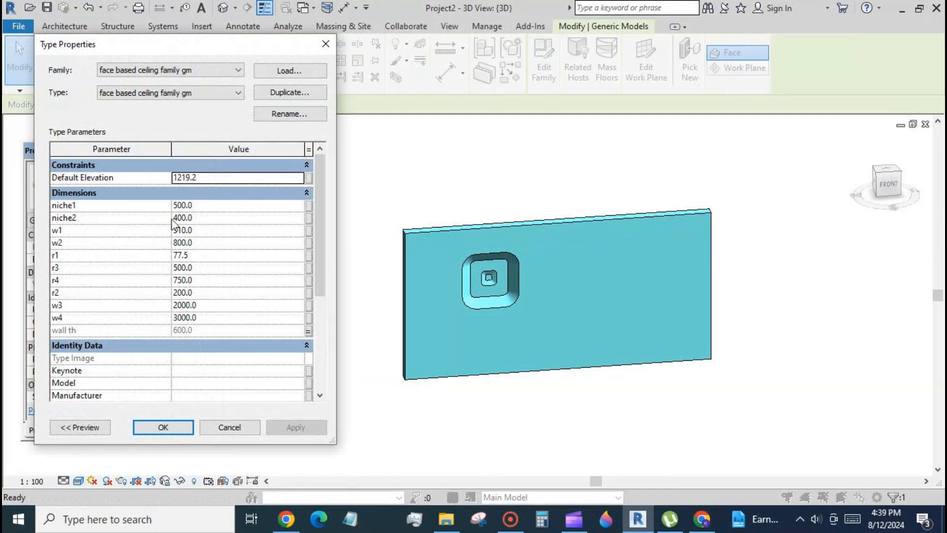
click(180, 428)
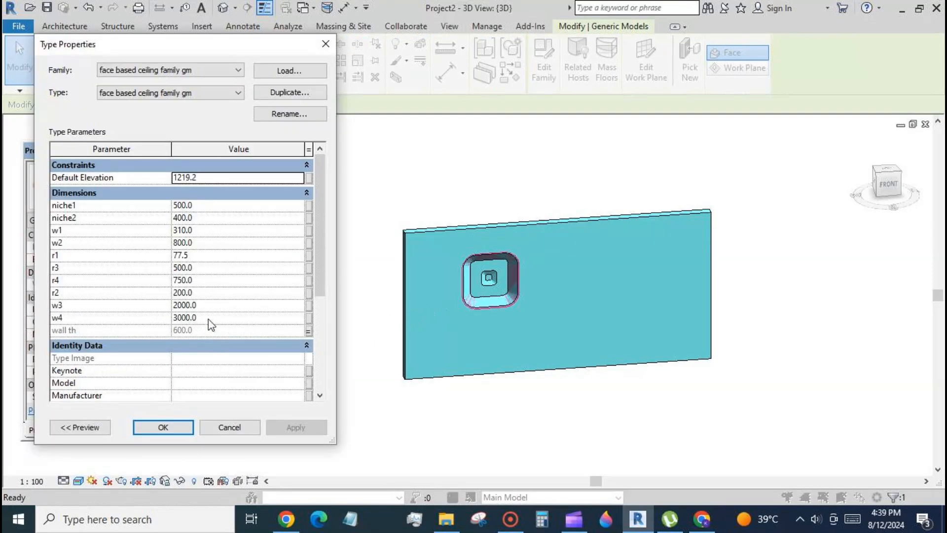
Set the ceiling component's type parameters w4 to 4000 mm and w3 to 3000 mm and apply them
click(209, 319)
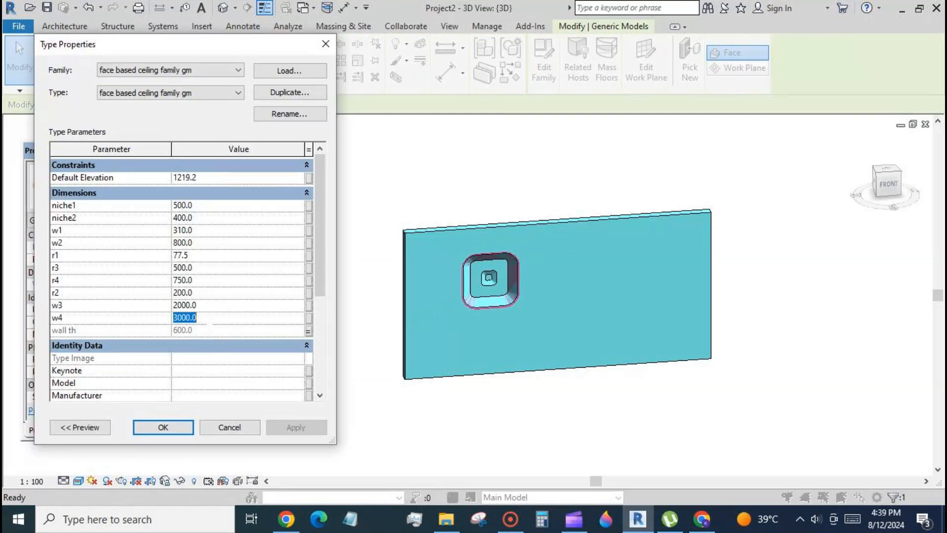
text(4000)
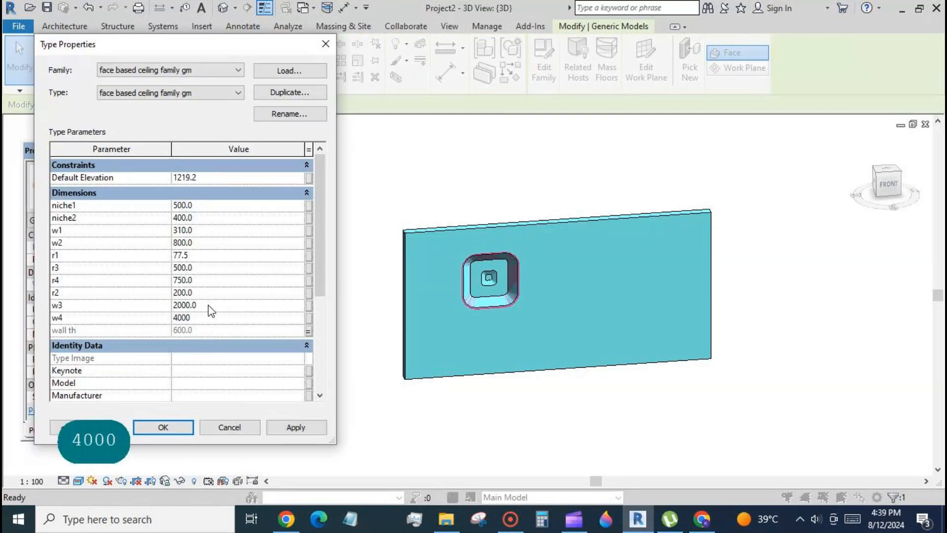
text(3000)
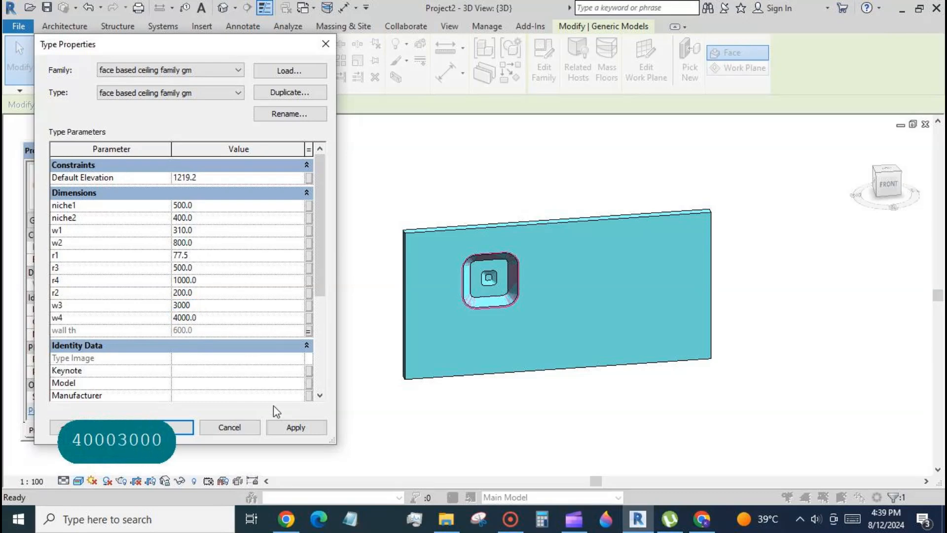
click(282, 425)
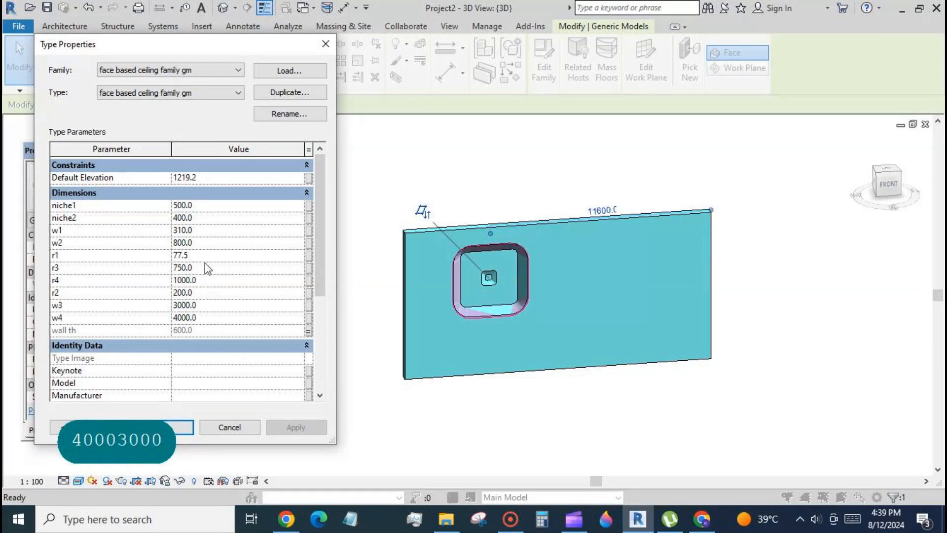
Set the ceiling component's type parameters w2 to 1200 mm and w1 to 1000 mm and apply them
click(202, 245)
text(1)
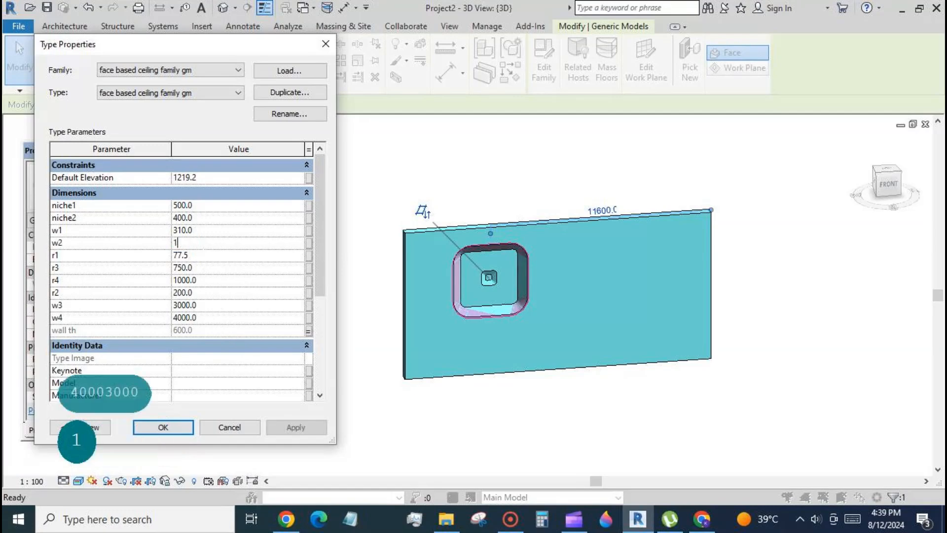
text(200)
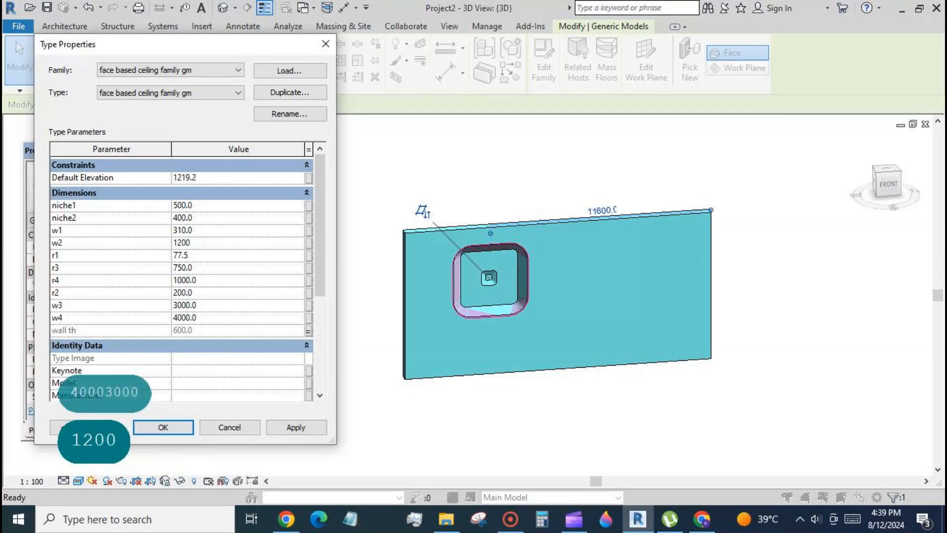
click(202, 231)
text(1000)
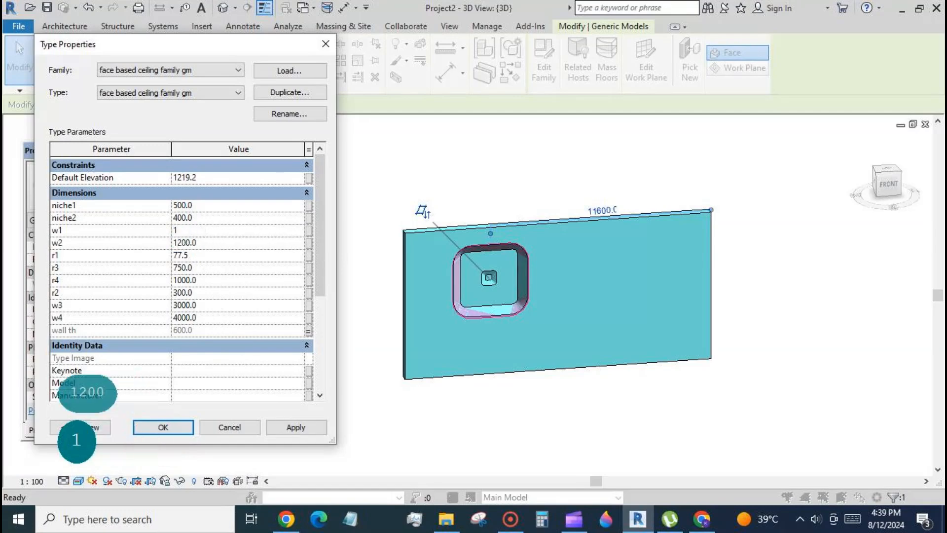
click(292, 428)
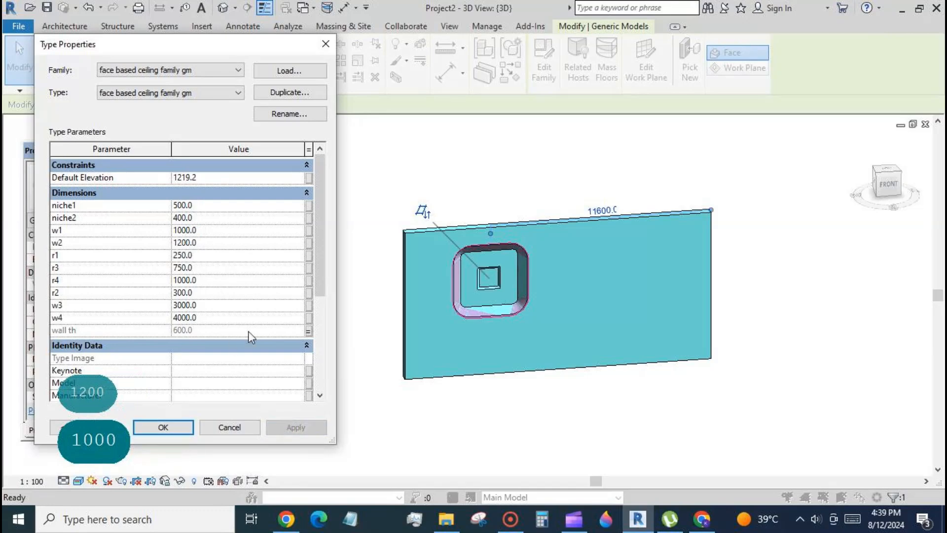
Set the ceiling component's type parameter w1 to 800 mm and apply it
click(205, 234)
text(800)
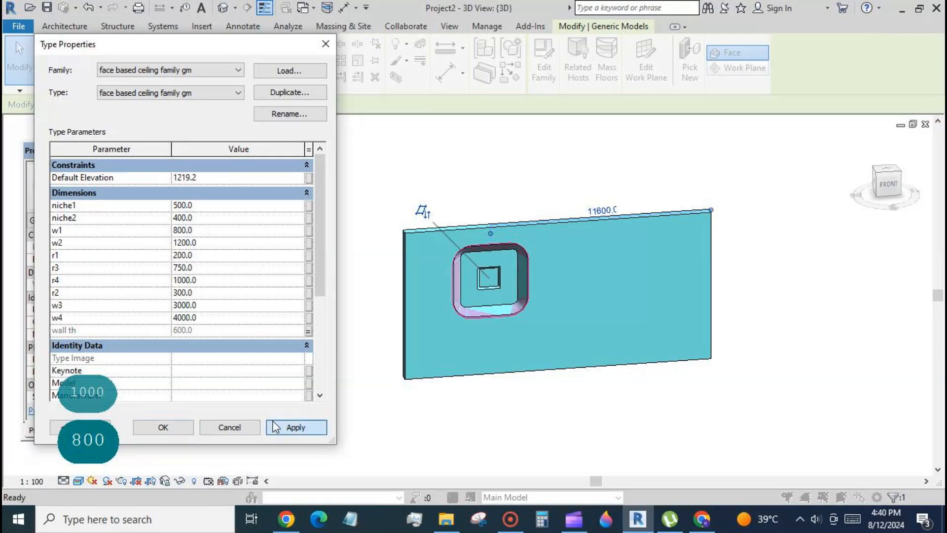
click(275, 428)
click(163, 427)
click(379, 419)
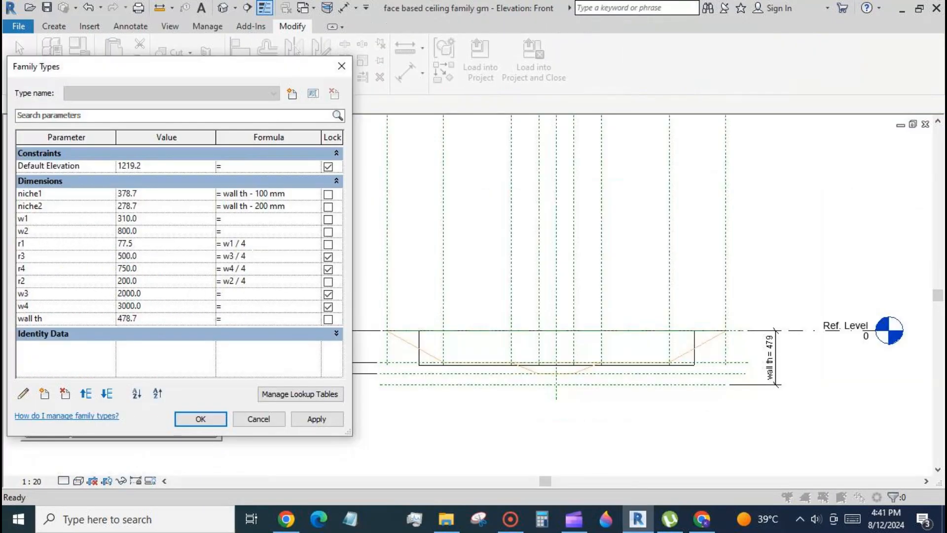
In the face based ceiling family gm file, set the formulas of r2, r4 and r3 to r1 and apply them
click(257, 284)
drag(236, 280, 245, 281)
text(r1)
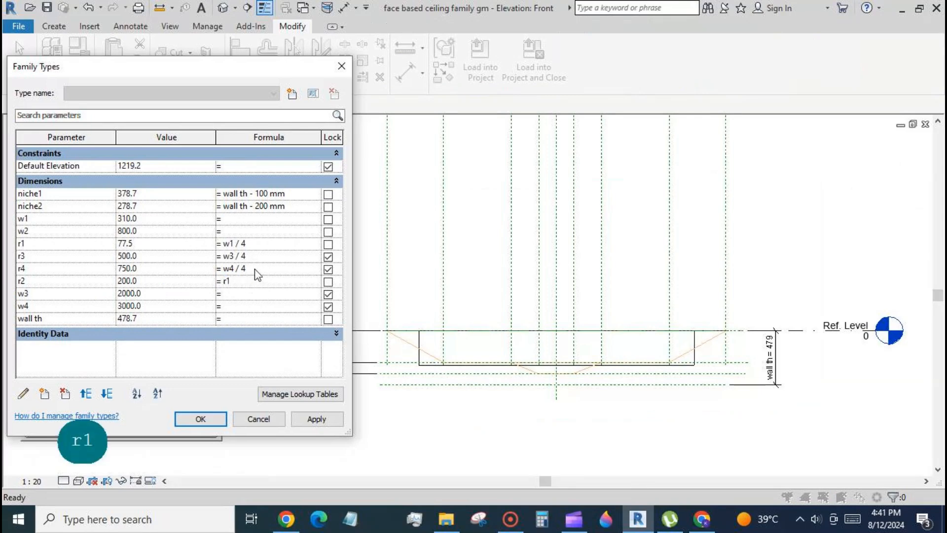
text(r1)
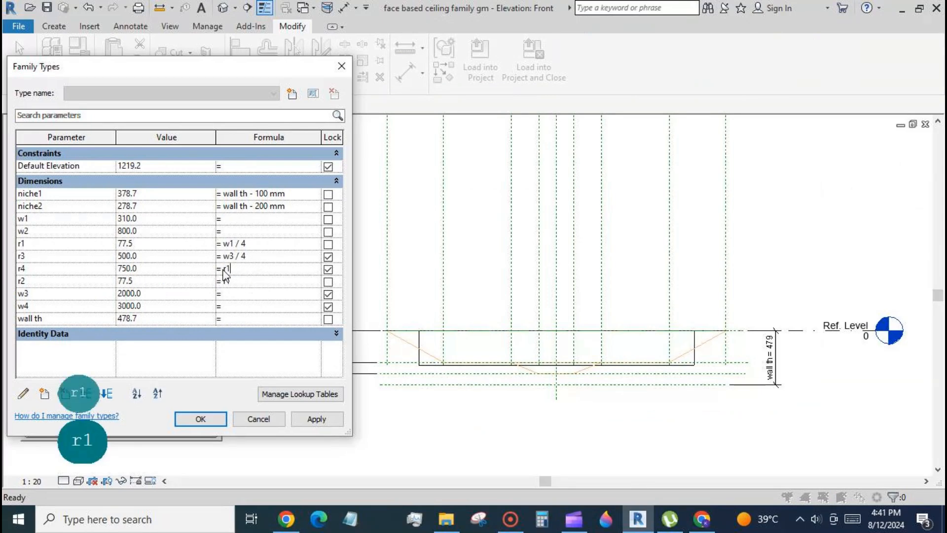
click(249, 256)
drag(246, 256, 220, 261)
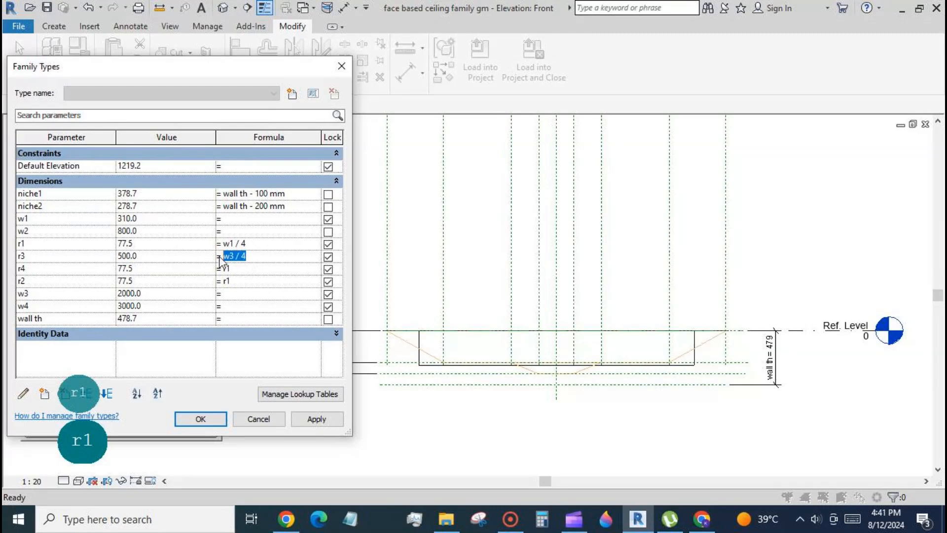
text(r1)
click(313, 418)
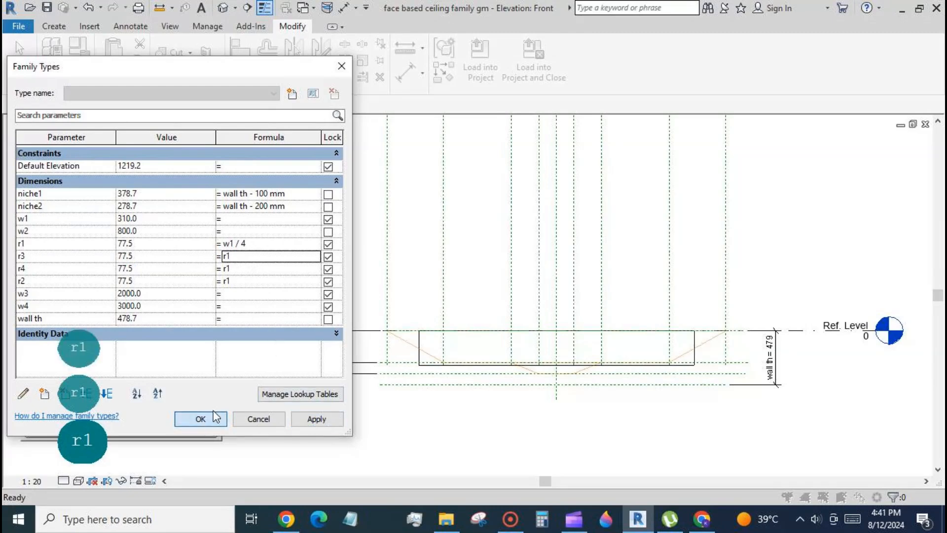
click(216, 417)
Load the ceiling family with the linked radii into Project2, overwriting the existing version
click(478, 69)
click(598, 365)
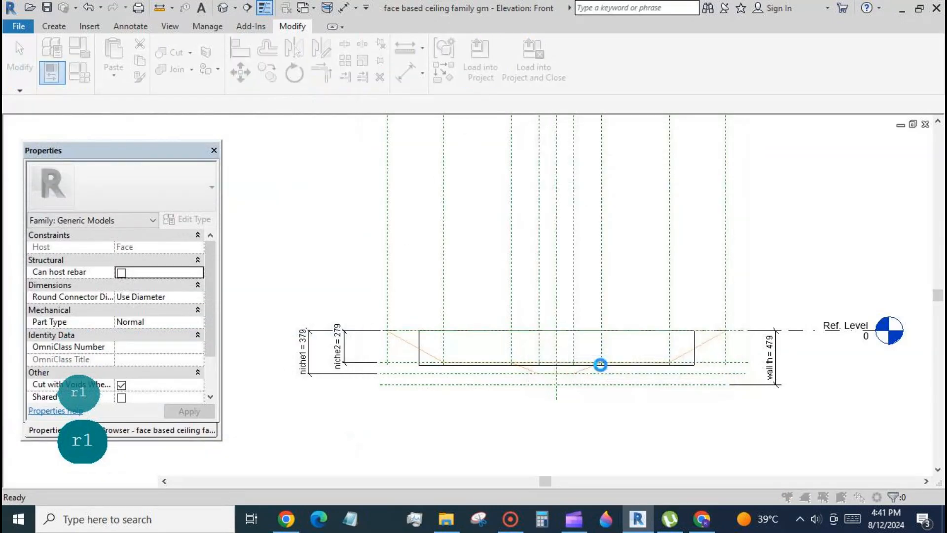
click(457, 226)
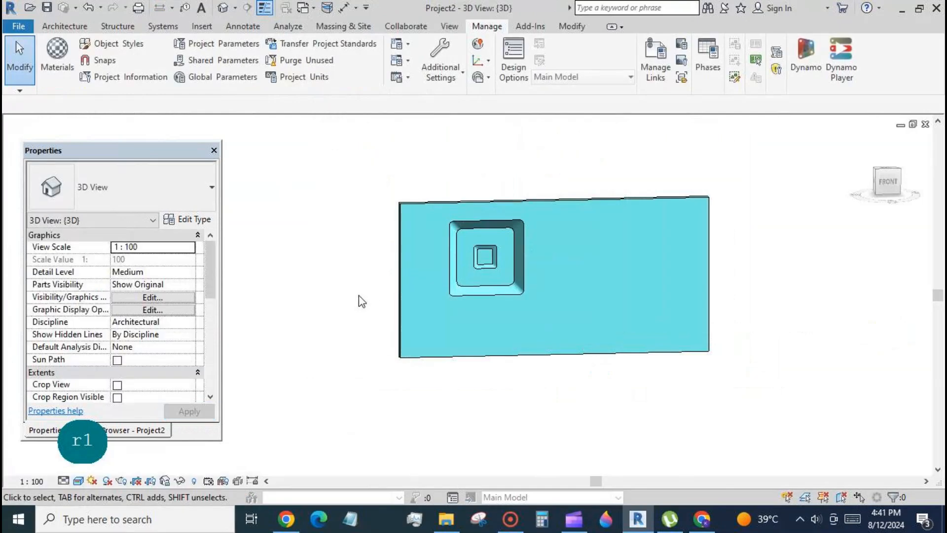
Set the placed ceiling component's type parameter w2 to 1600 mm
scroll(431, 253, up, 2)
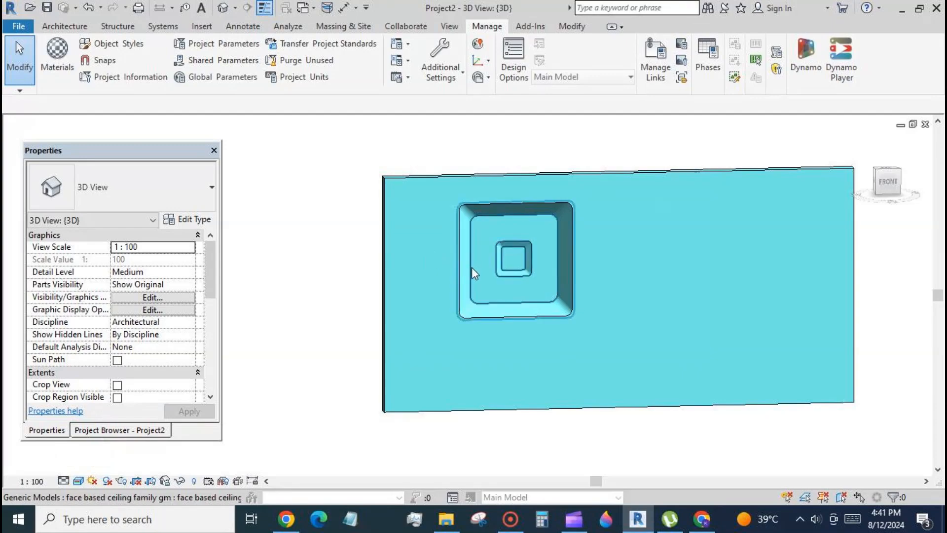
click(459, 271)
click(192, 220)
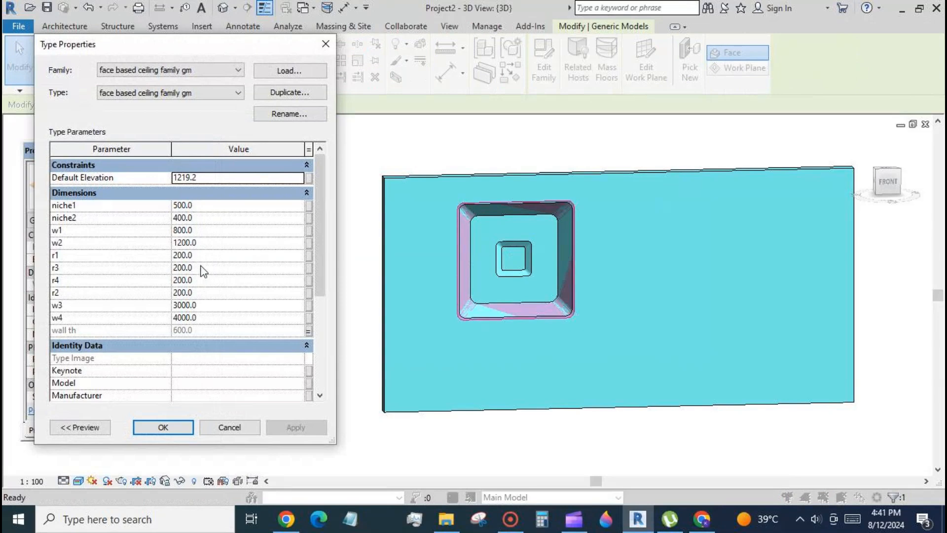
click(212, 244)
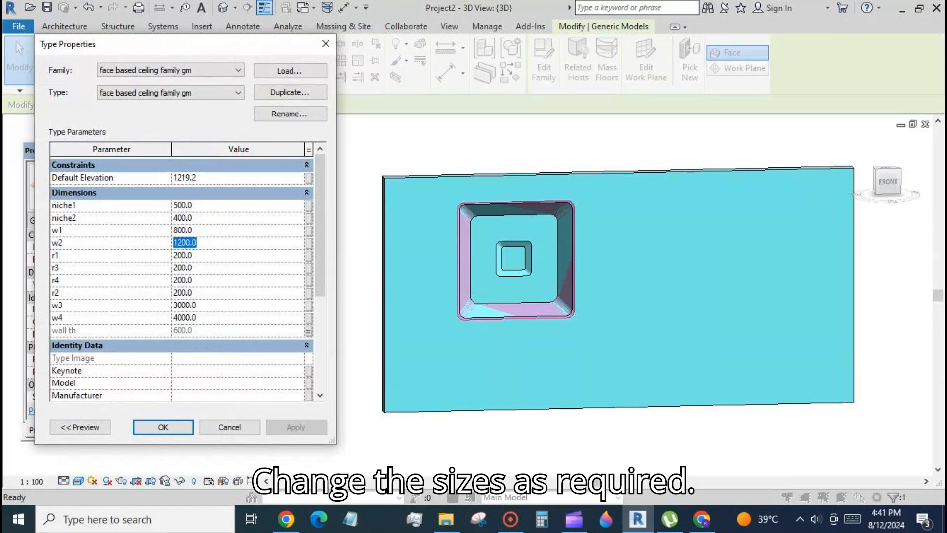
text(1600)
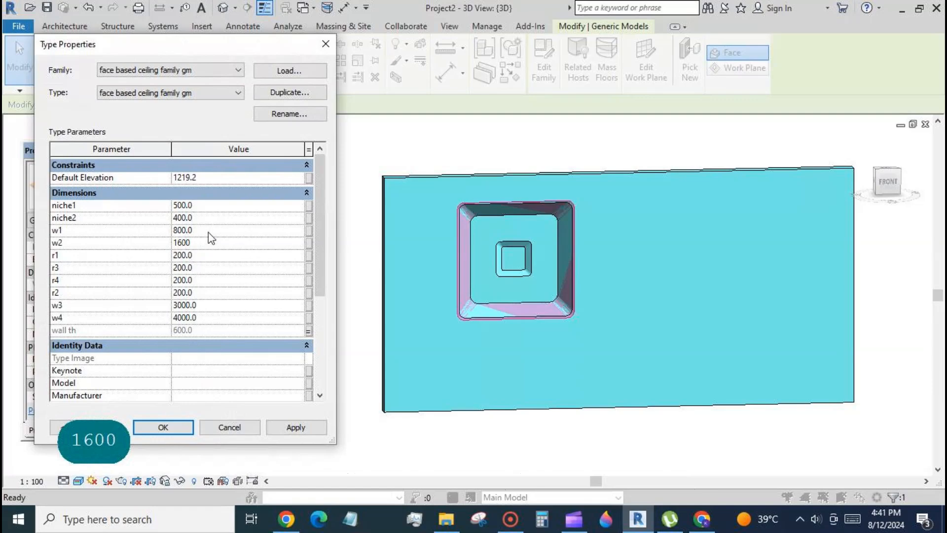
Set the ceiling component's type parameter w1 to 1200 mm, apply the new sizes and inspect the niche in the wall
click(210, 230)
text(12)
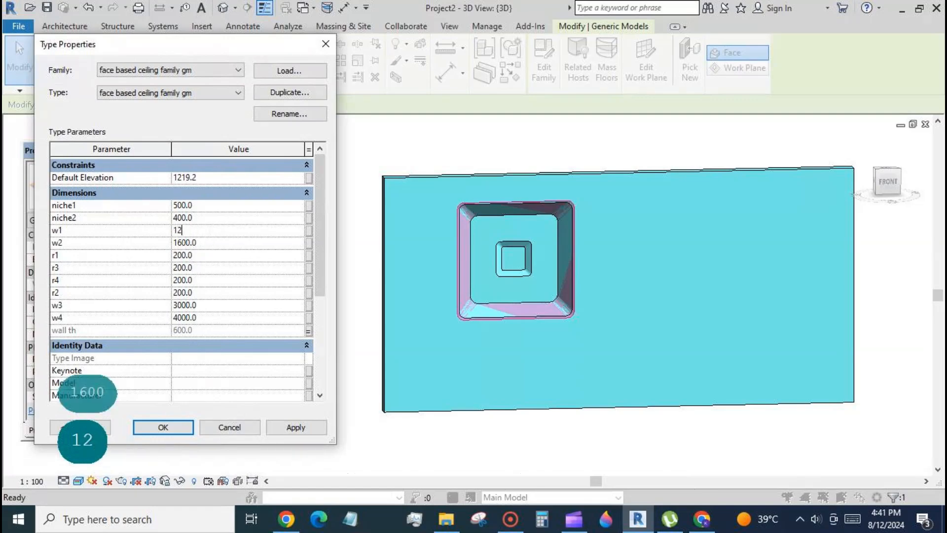
text(000)
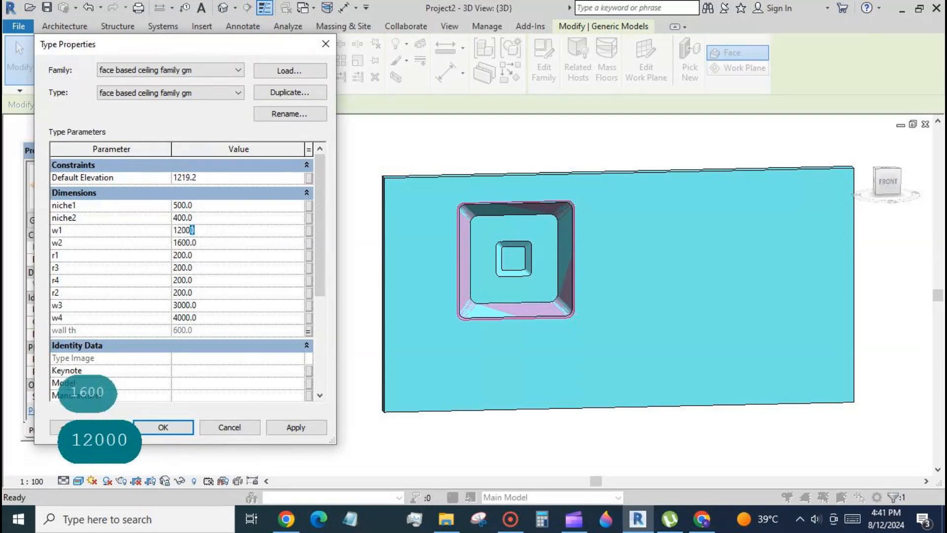
key(BackSpace)
click(302, 425)
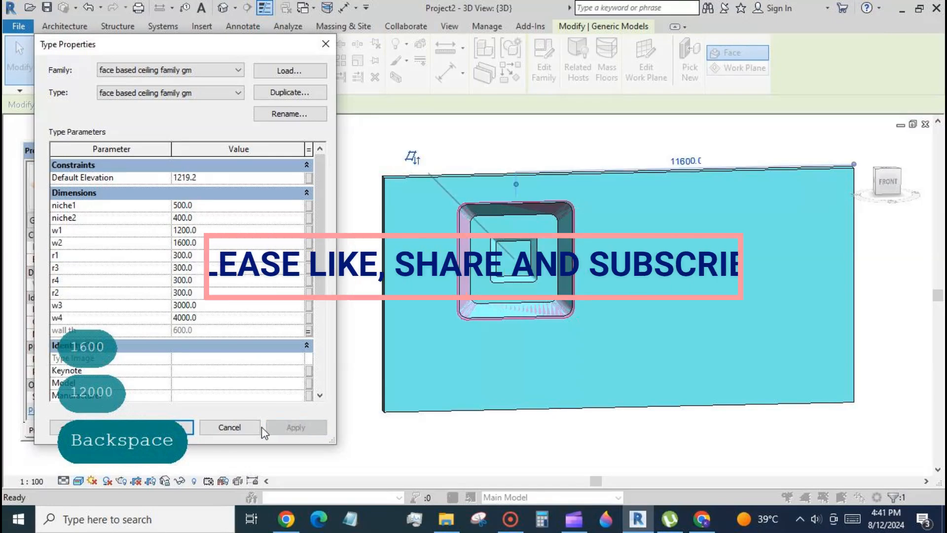
click(174, 428)
click(307, 365)
scroll(309, 261, down, 1)
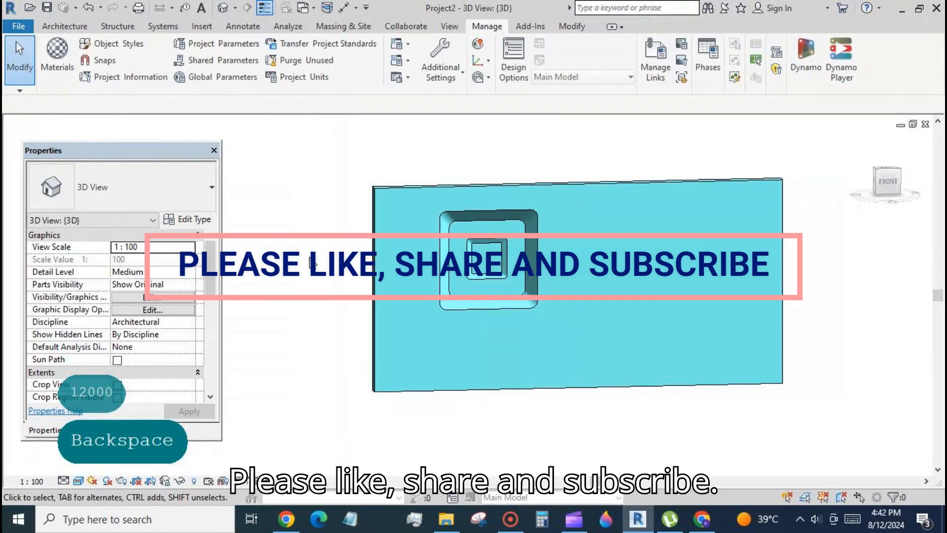
mouse_move(312, 263)
shift+middle_down()
mouse_move(339, 313)
mouse_move(359, 311)
mouse_move(337, 238)
mouse_move(275, 252)
mouse_move(302, 277)
mouse_move(549, 368)
mouse_move(804, 340)
mouse_move(784, 364)
mouse_move(822, 353)
mouse_move(801, 365)
shift+middle_up()
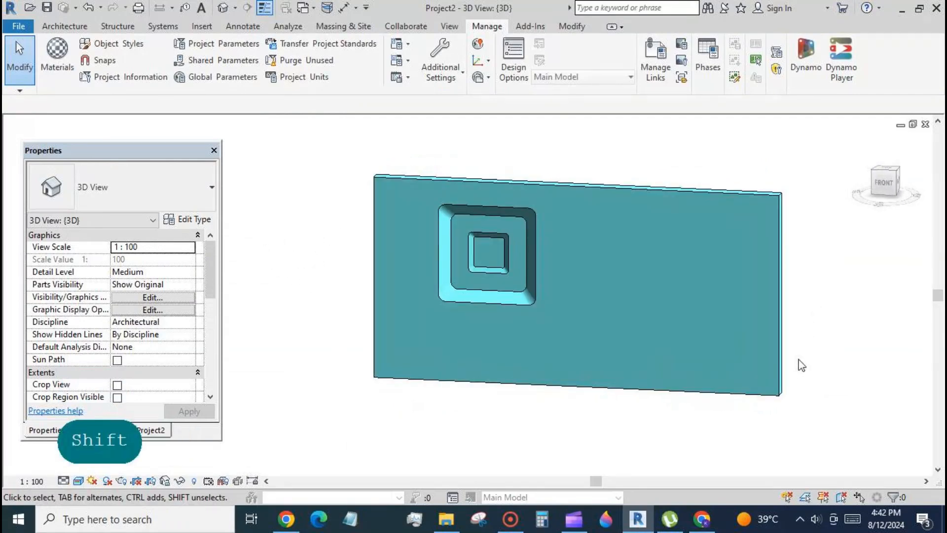